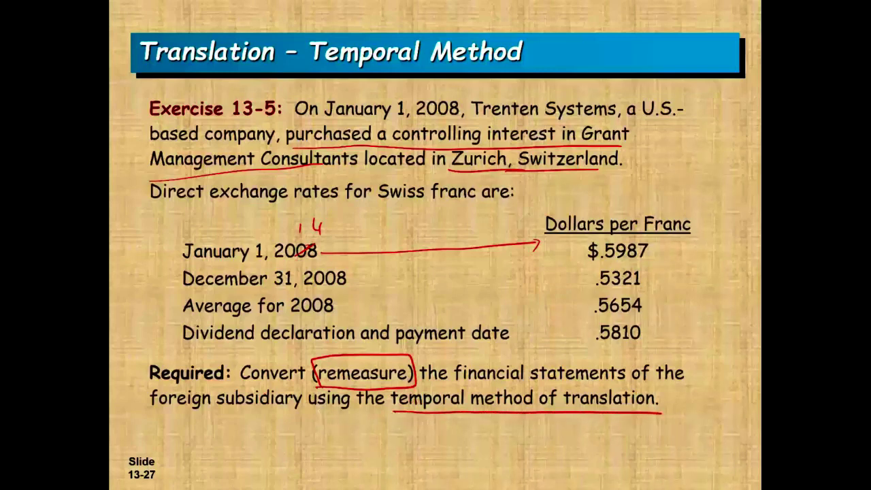
Leave the slide show and switch to the Foreign currency translation workbook in Excel
click(472, 278)
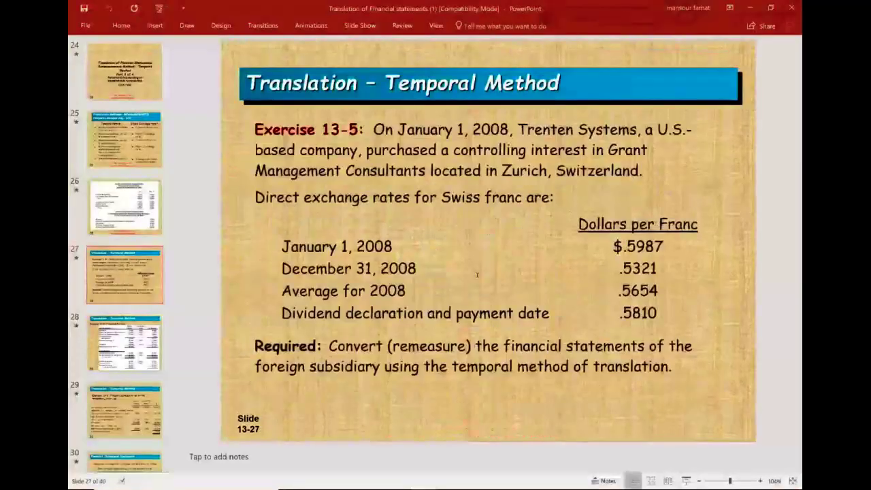
key(super)
click(530, 480)
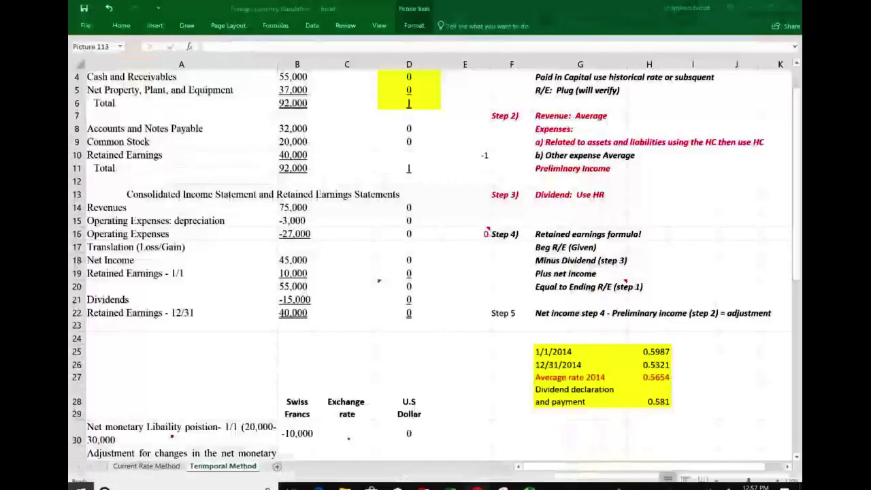
Review the Current Rate Method sheet and the balance sheet and income statement on the Tenmporal Method sheet
click(146, 466)
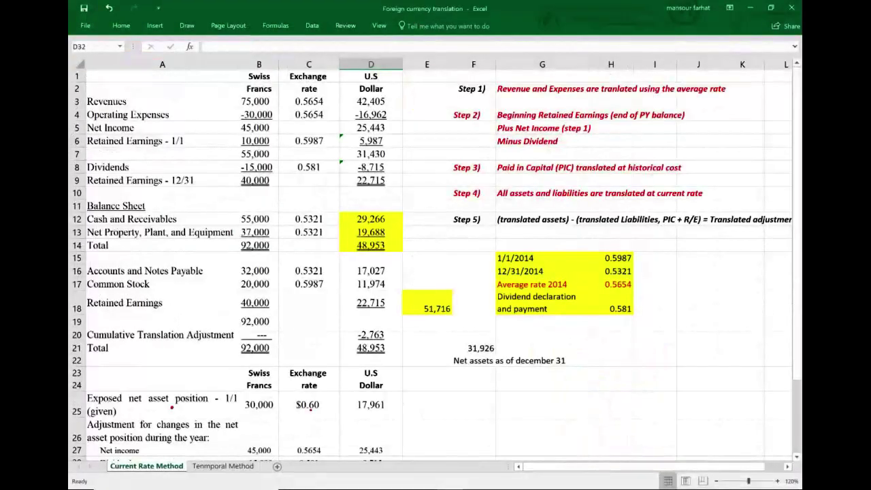
scroll(435, 258, down, 4)
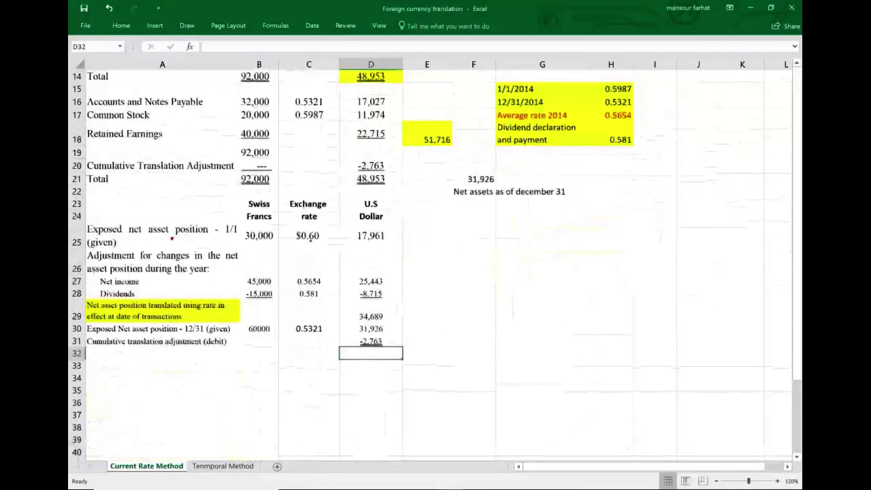
scroll(435, 259, up, 4)
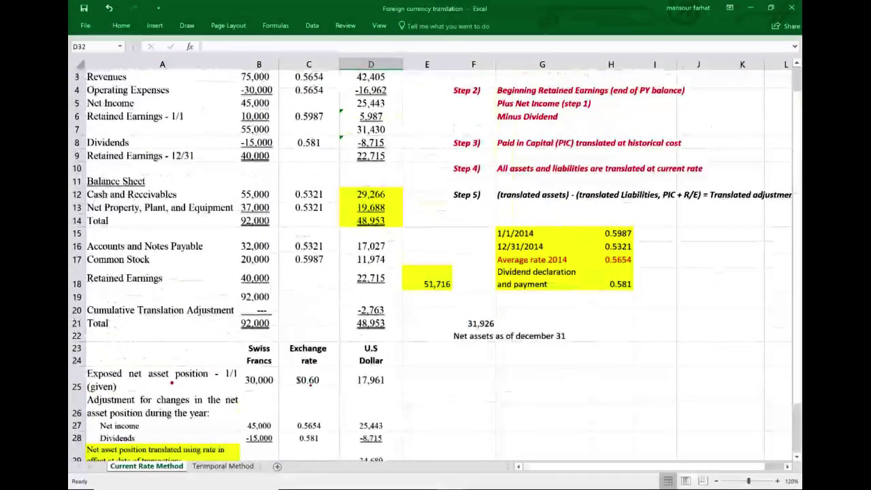
click(223, 466)
scroll(379, 320, up, 1)
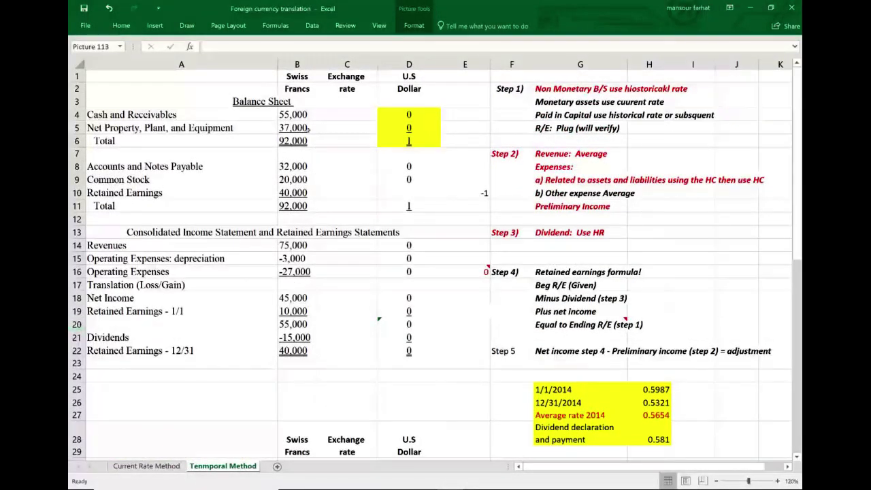
drag(221, 104, 441, 212)
click(281, 204)
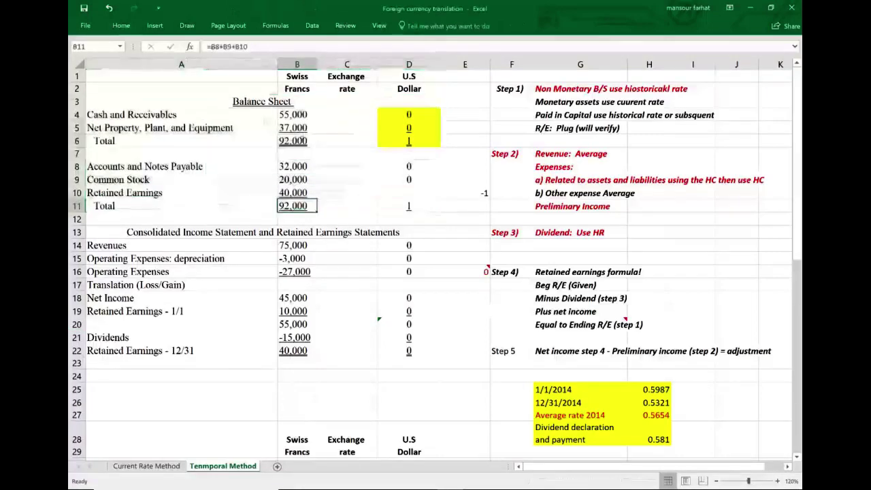
scroll(96, 236, up, 2)
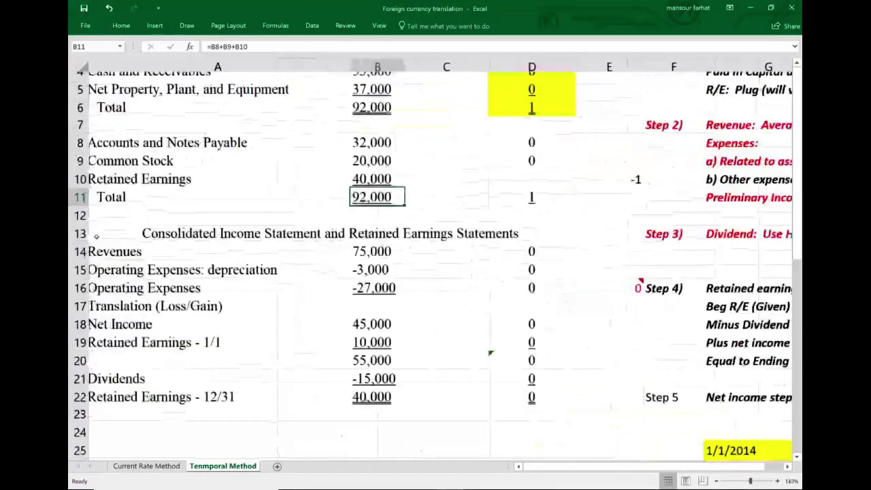
scroll(96, 236, down, 2)
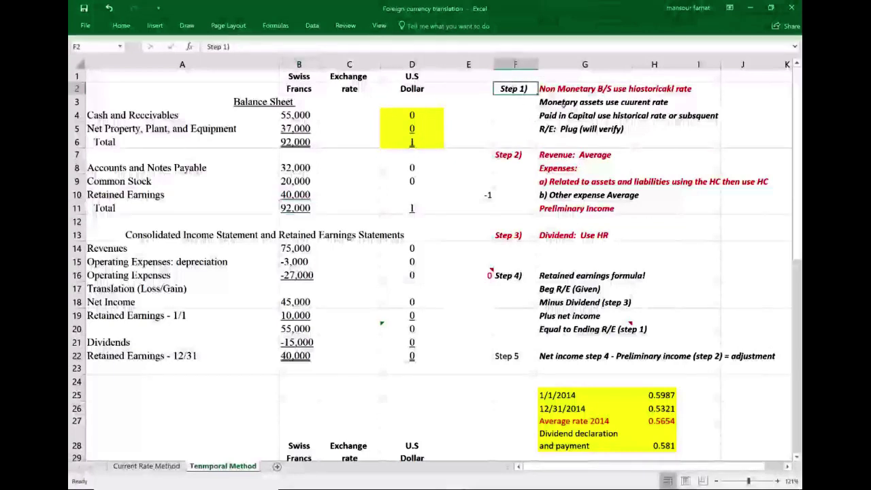
Set the font color of the step instructions from G2 down through row 15 to Automatic
click(558, 90)
drag(598, 129, 771, 260)
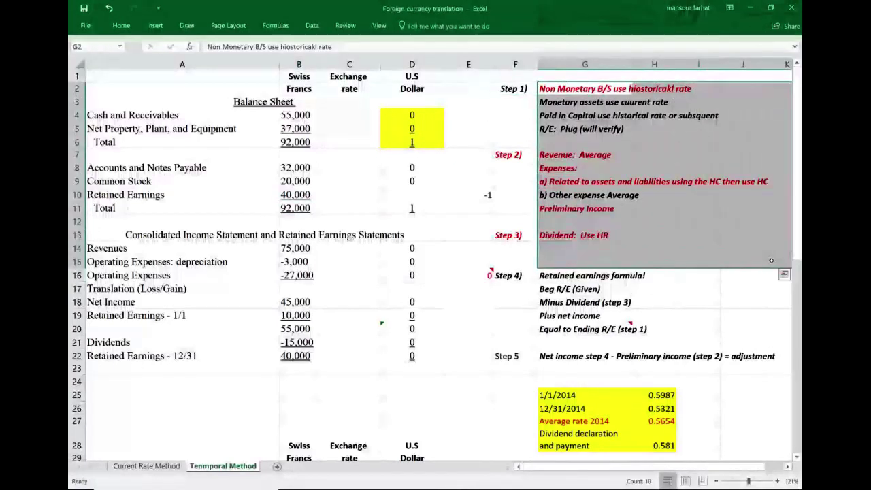
right_click(717, 223)
click(649, 205)
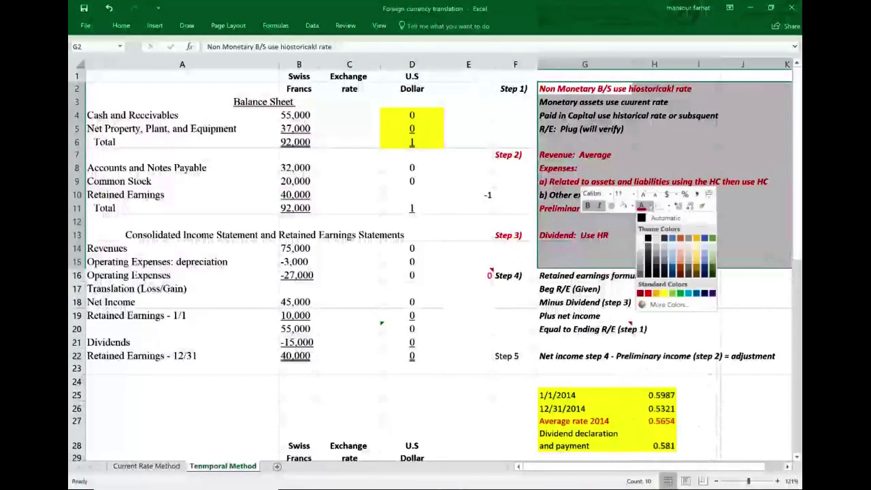
click(663, 217)
click(515, 141)
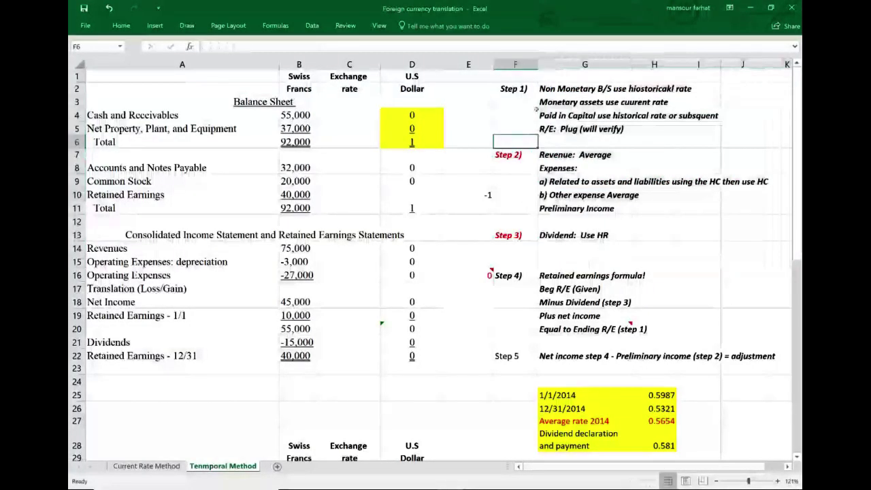
click(569, 88)
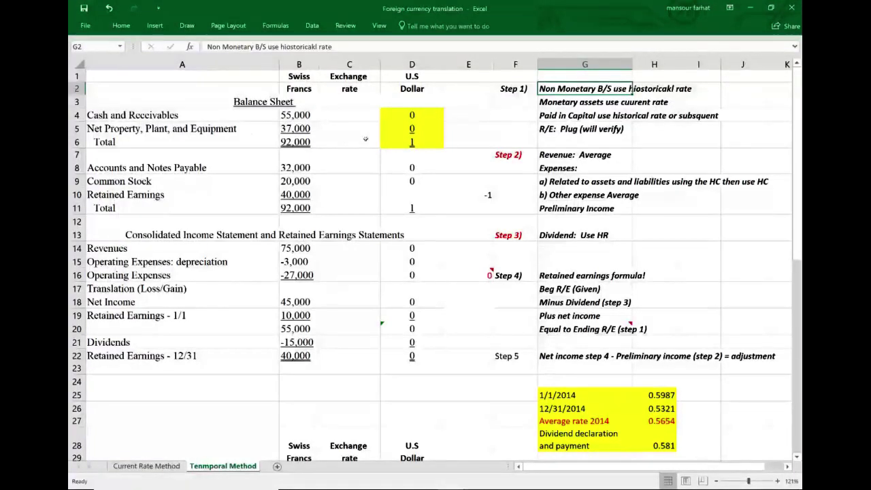
click(342, 126)
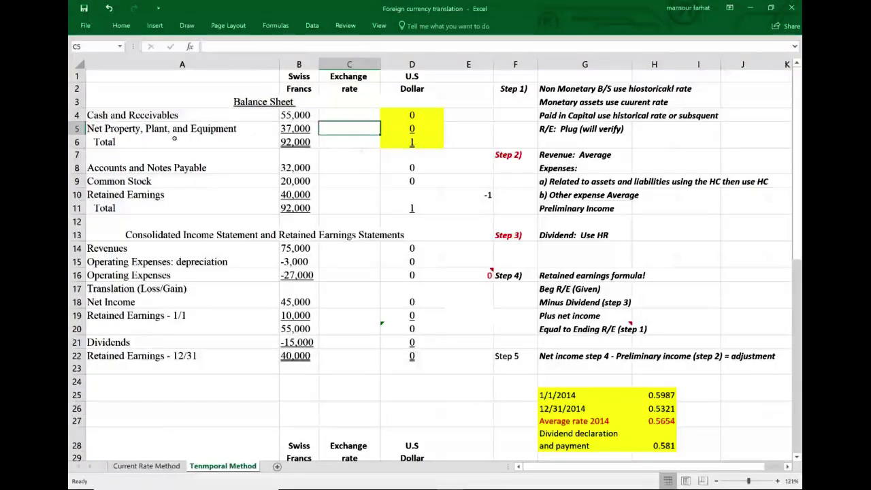
text(=)
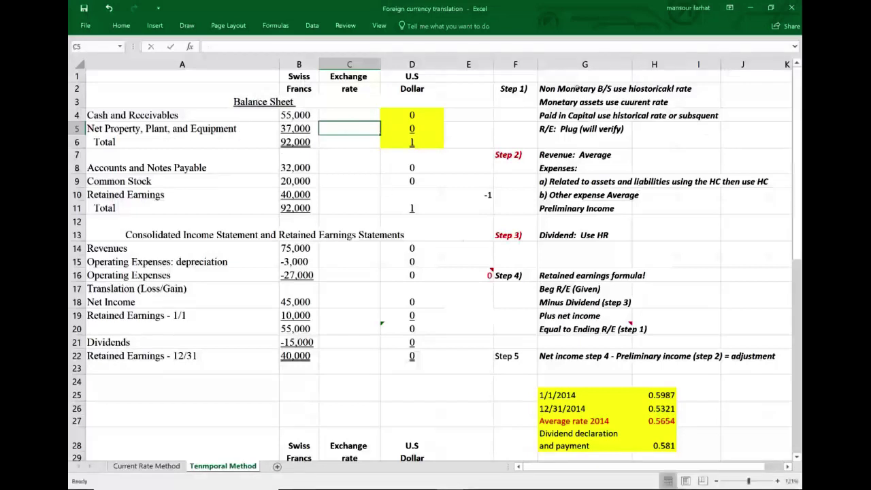
Correct the misspelled word in G2 so the instruction reads "Non Monetary B/S use historical rate"
click(577, 89)
click(319, 46)
key(BackSpace)
key(BackSpace)
key(BackSpace)
key(BackSpace)
key(BackSpace)
key(BackSpace)
key(BackSpace)
key(BackSpace)
key(BackSpace)
key(BackSpace)
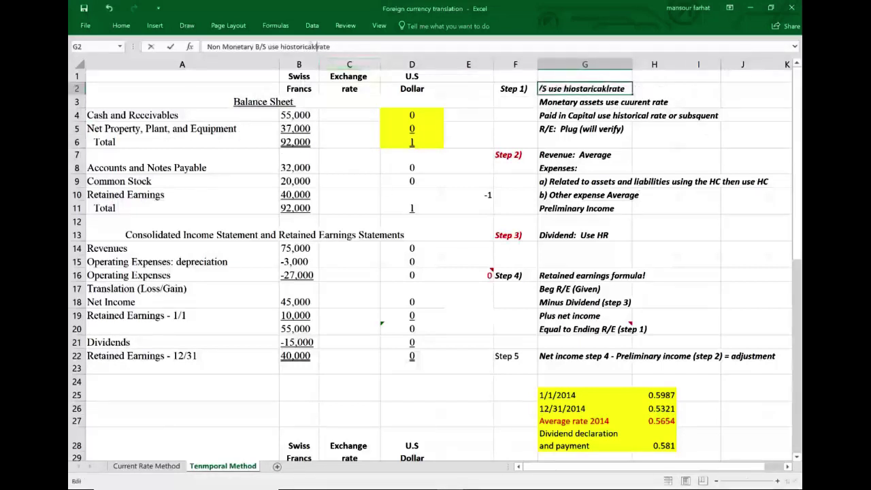
text(storic)
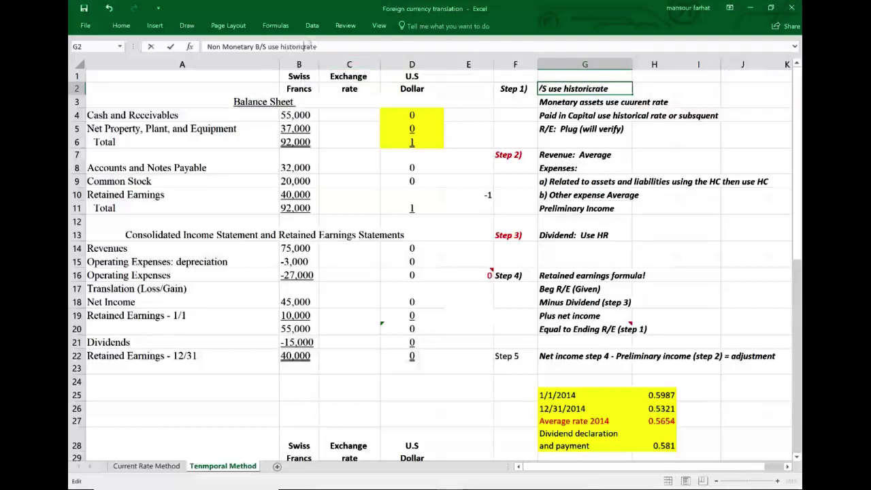
text(al)
key(Return)
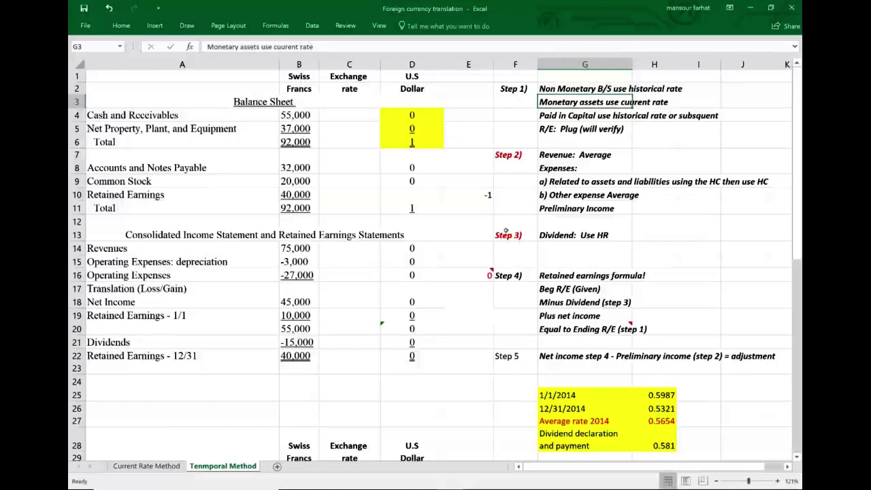
Link the exchange rate for Net Property, Plant, and Equipment in C5 to the January 1 rate with =H25
click(344, 129)
text(=)
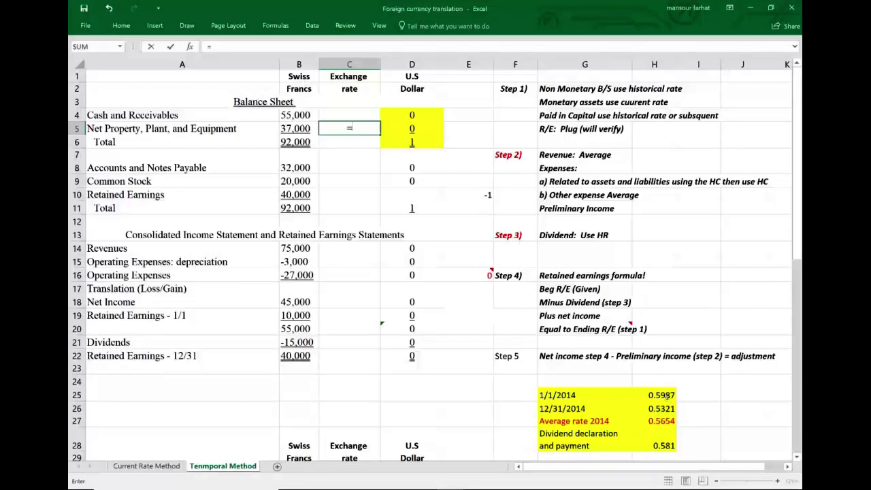
click(667, 396)
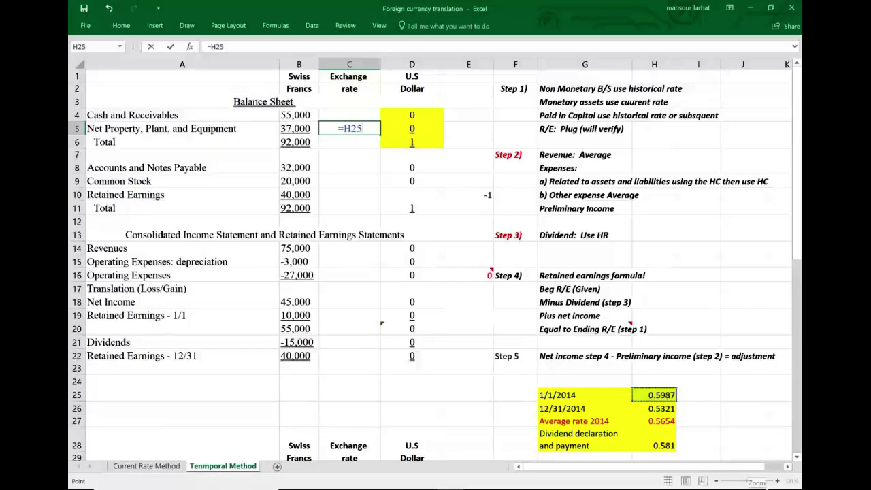
key(Return)
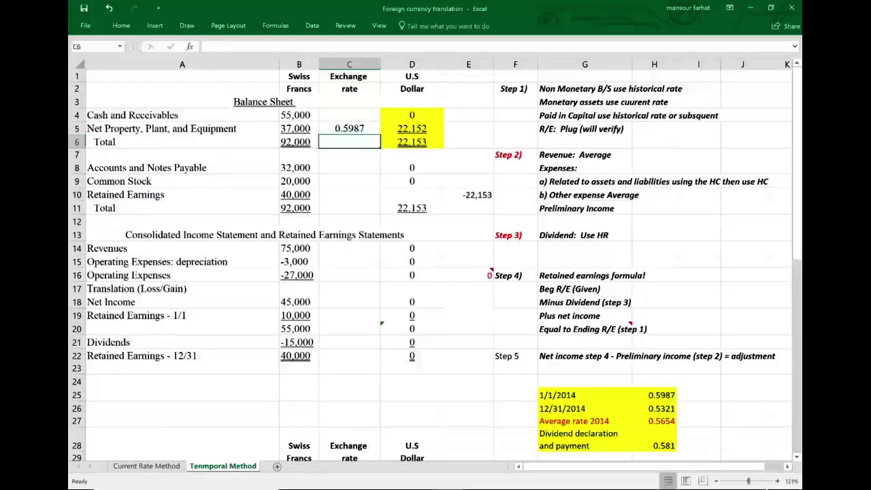
Change the first two date labels in the exchange rate table to 1/1/2008 and 12/31/2008
click(562, 396)
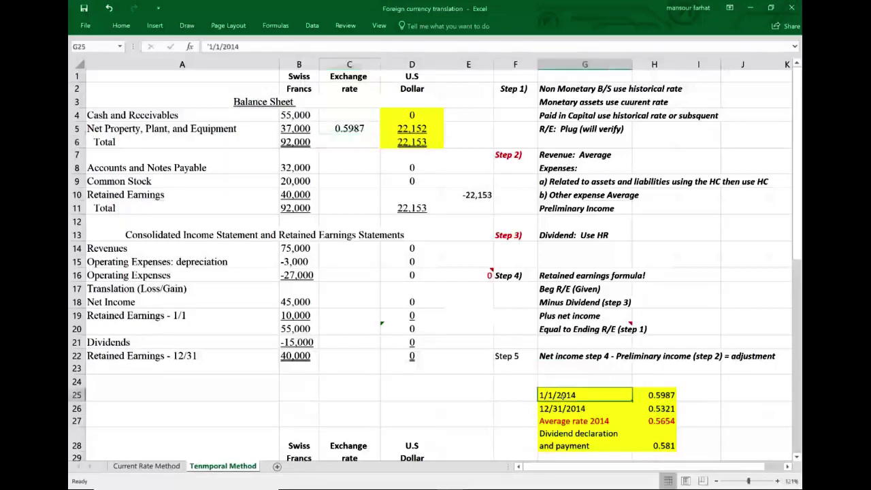
click(257, 47)
key(BackSpace)
key(BackSpace)
text(08)
key(Return)
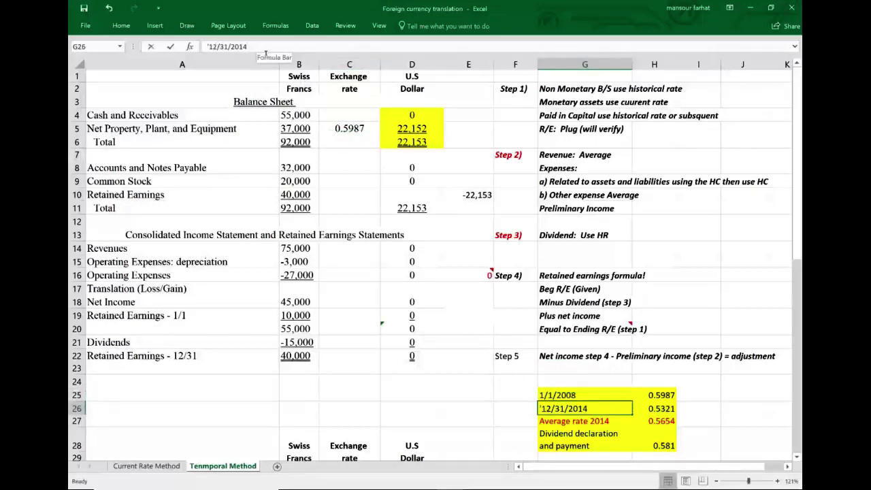
click(265, 51)
key(BackSpace)
key(BackSpace)
text(08)
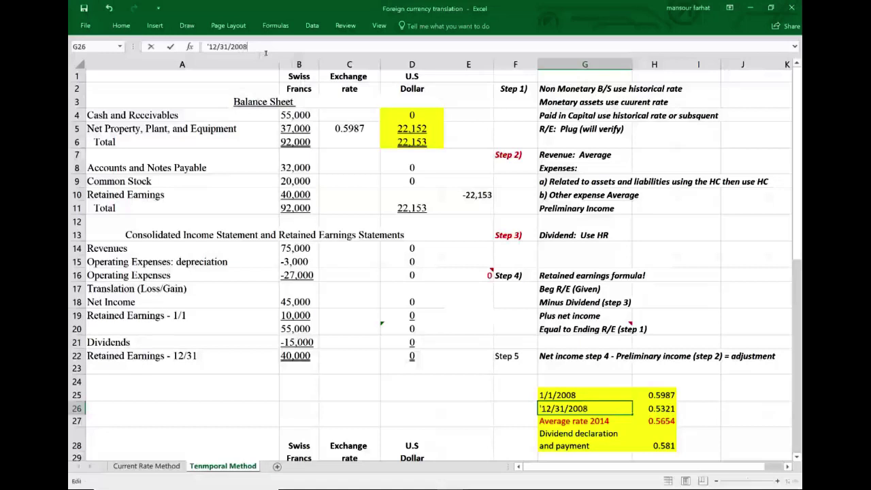
key(Return)
Change the average rate label in G27 to "Average rate 2008"
click(270, 49)
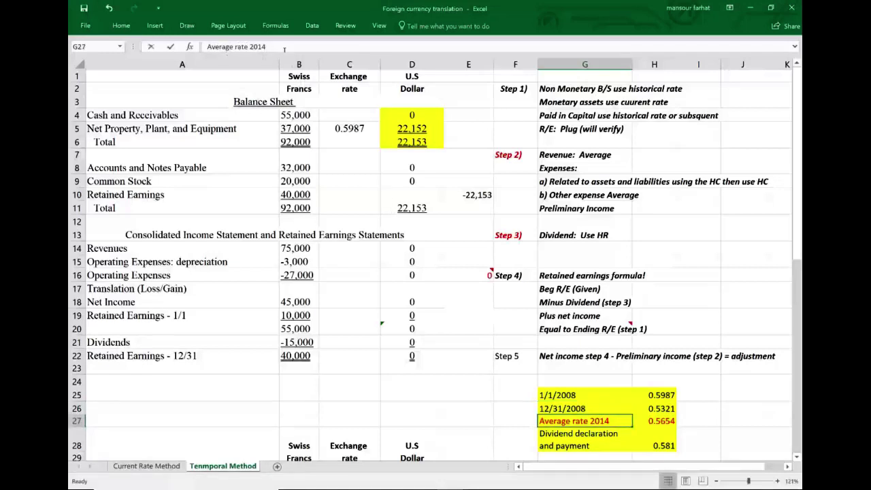
key(BackSpace)
key(BackSpace)
text(08)
key(Return)
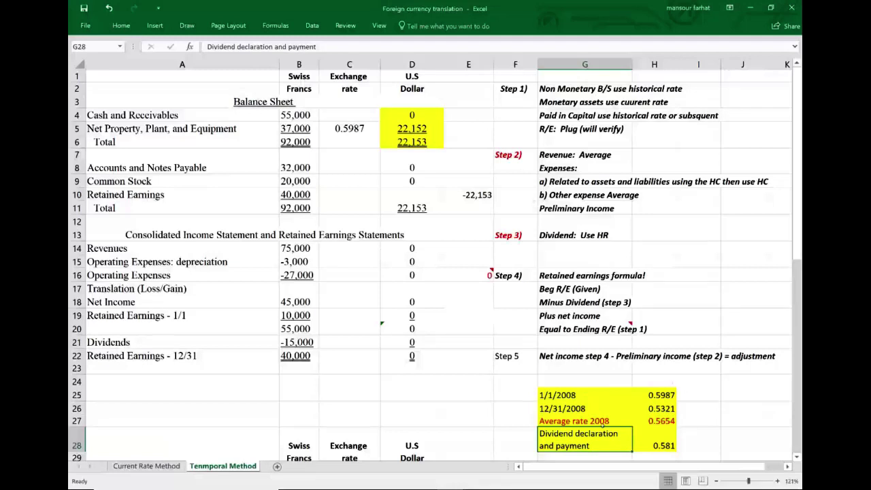
right_click(345, 120)
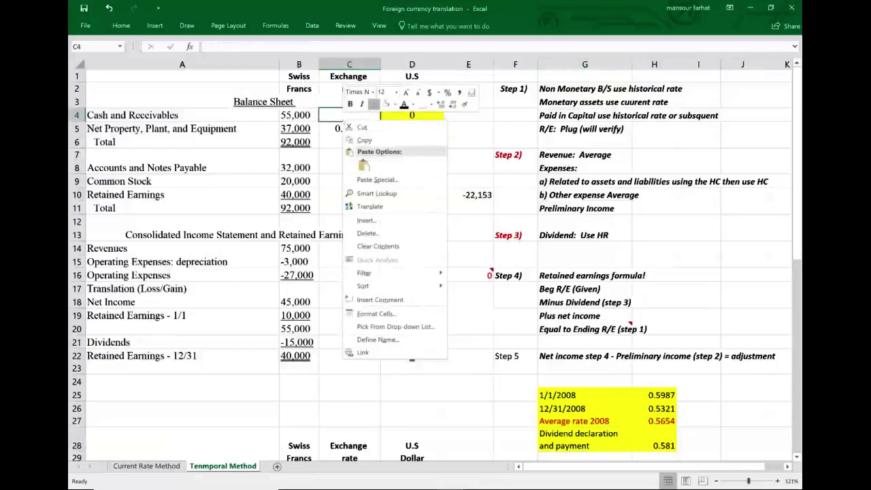
key(Escape)
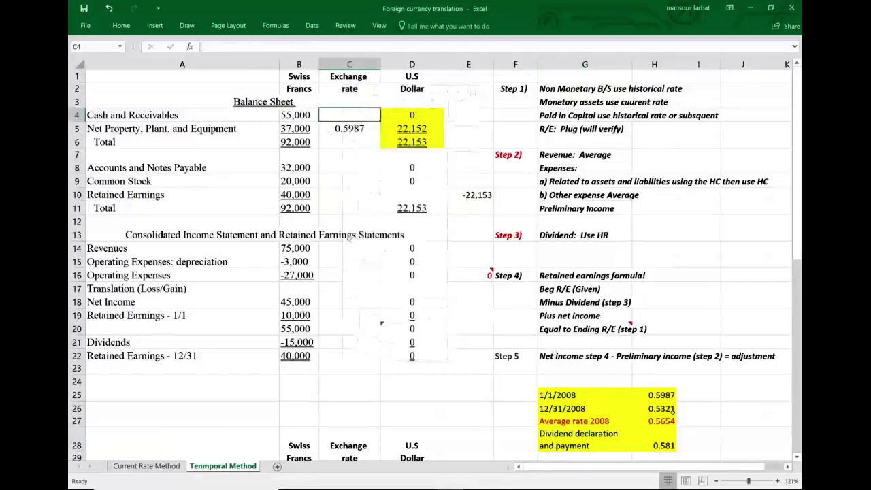
right_click(671, 412)
key(Escape)
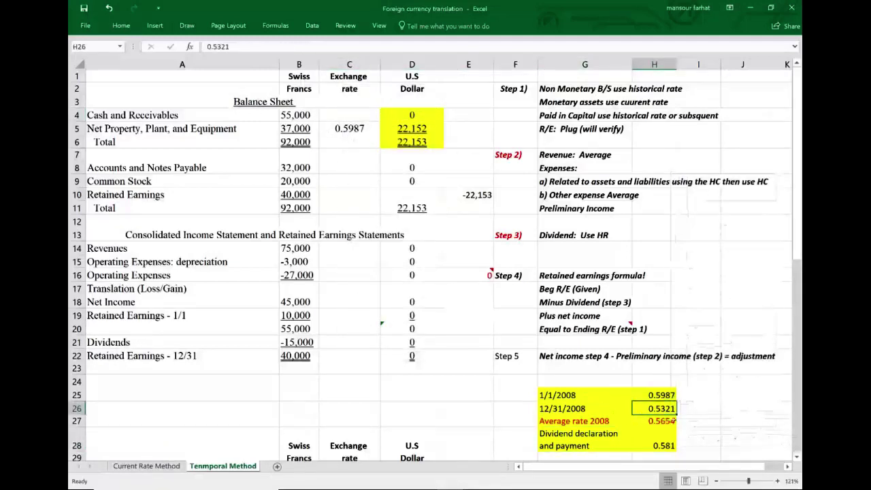
Try the formula =B4*H26 in the exchange rate cell C4 for Cash and Receivables
click(351, 115)
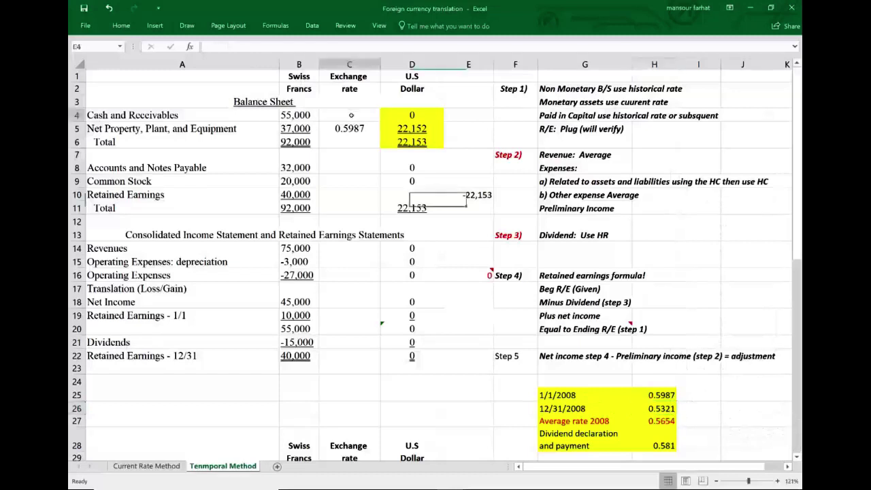
text(=)
click(306, 115)
text(8)
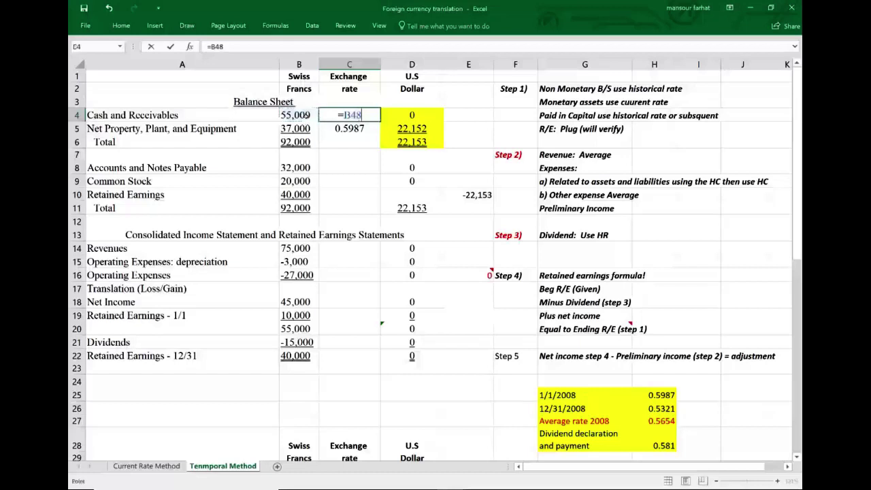
key(BackSpace)
text(*)
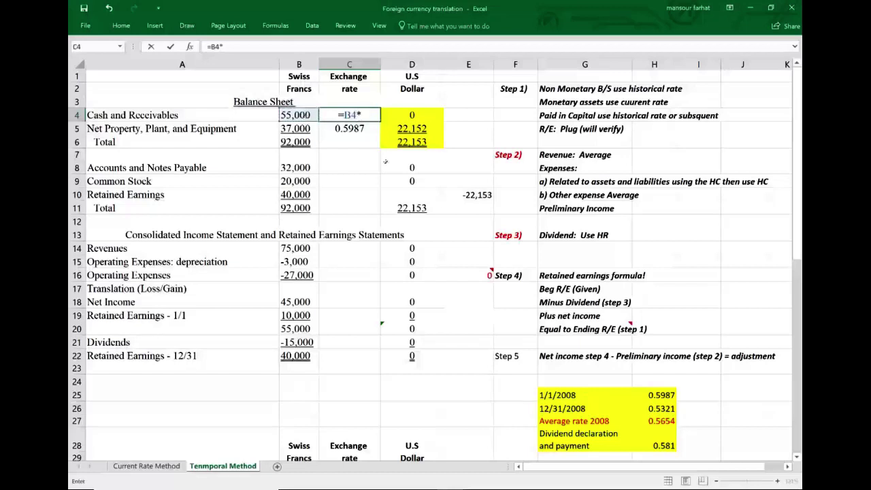
click(667, 410)
key(Return)
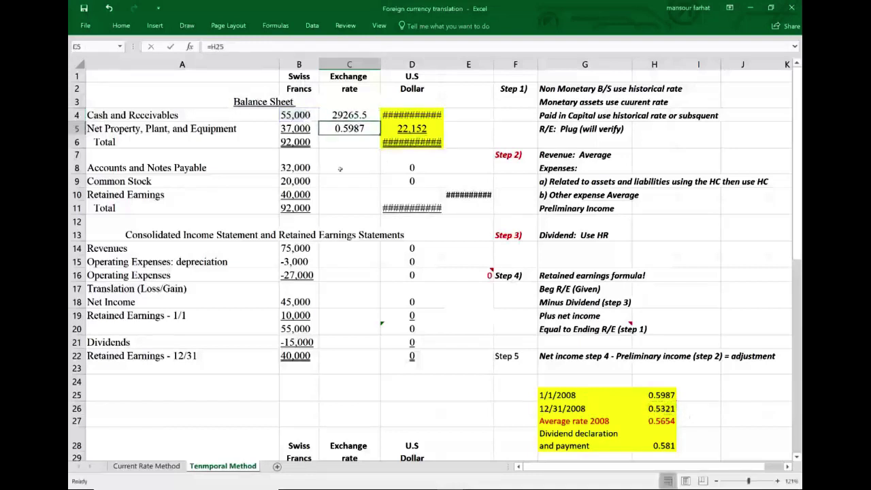
Replace the exchange rate formula for Cash and Receivables in C4 with a link to the 12/31/2008 rate, =H26
click(365, 116)
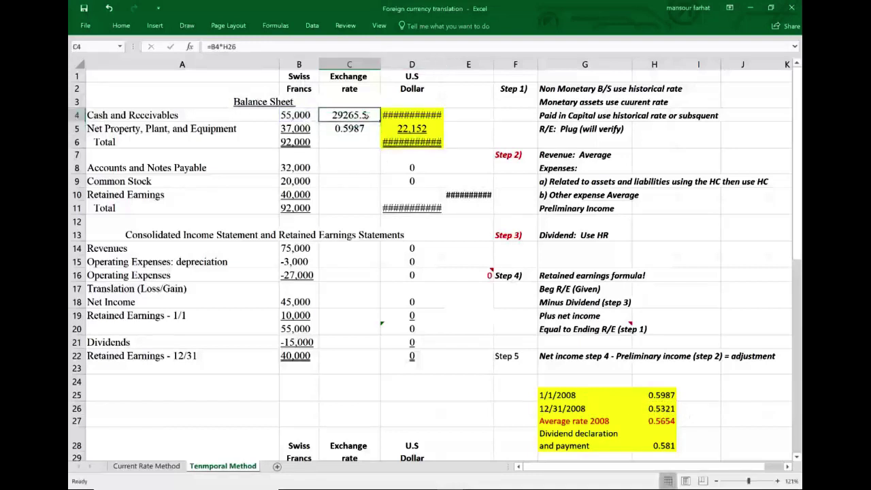
text(=)
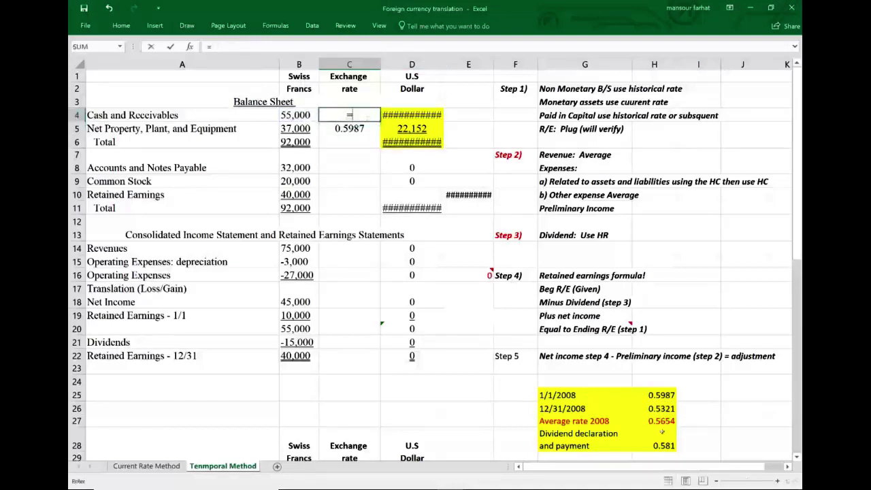
click(670, 410)
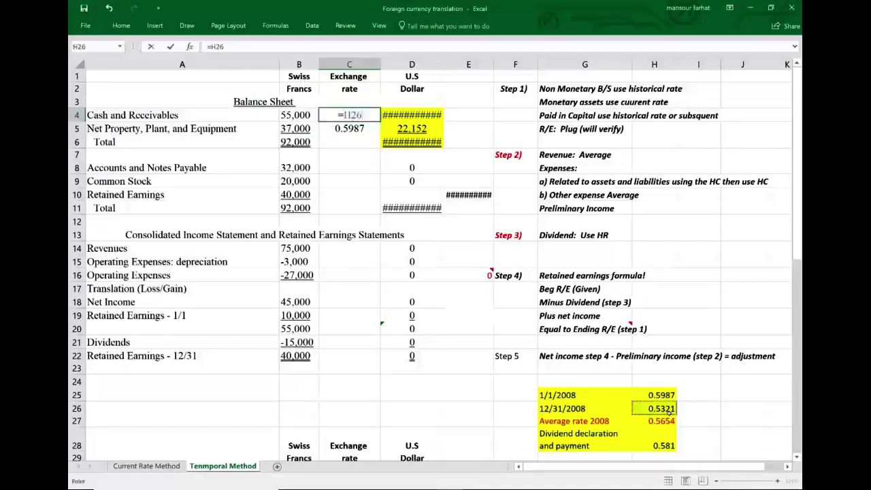
key(Return)
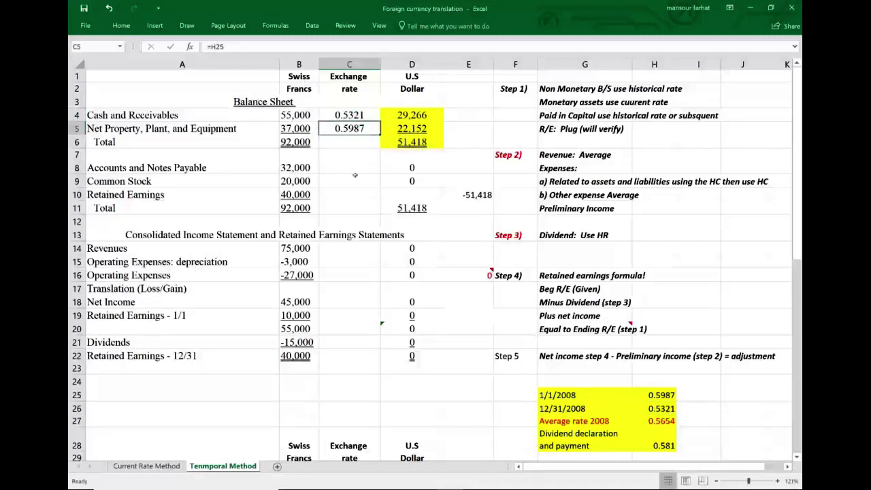
Link the exchange rate for Accounts and Notes Payable in C8 to the 12/31/2008 rate with =H26
click(353, 170)
text(=)
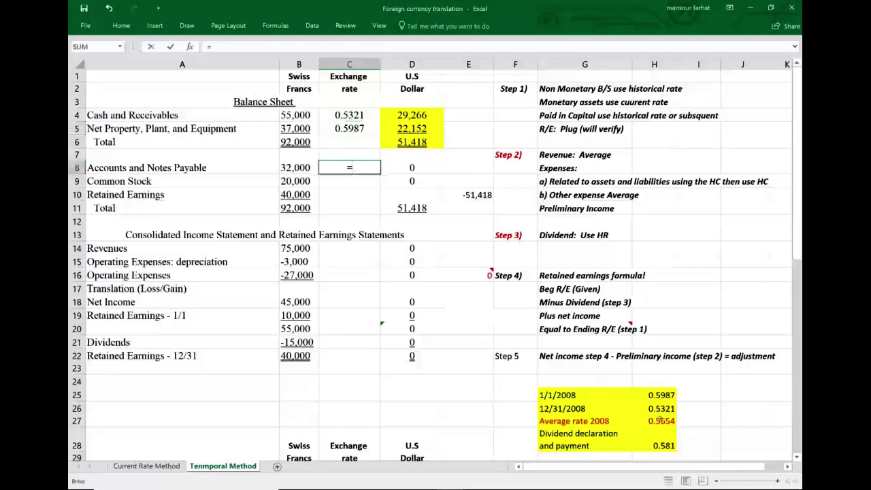
click(669, 410)
key(Return)
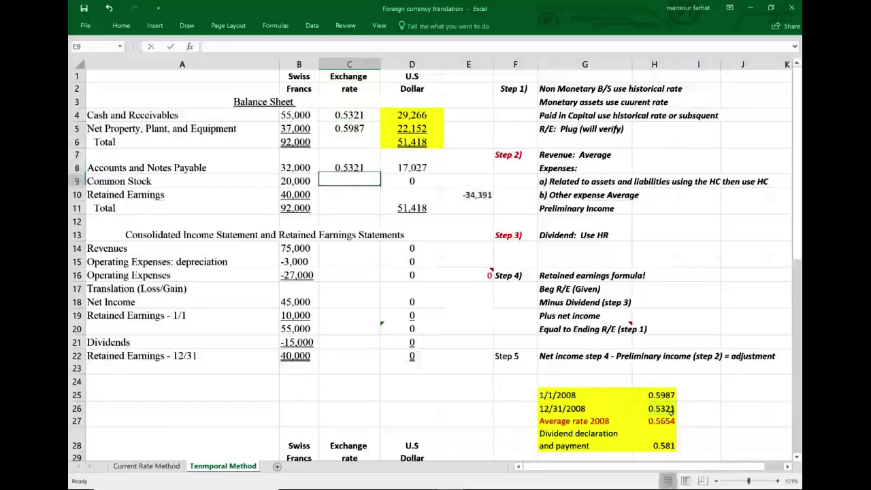
Review the Step 1 rate rules and link the Common Stock exchange rate in C9 to the 1/1/2008 rate with =H25
drag(552, 91, 665, 102)
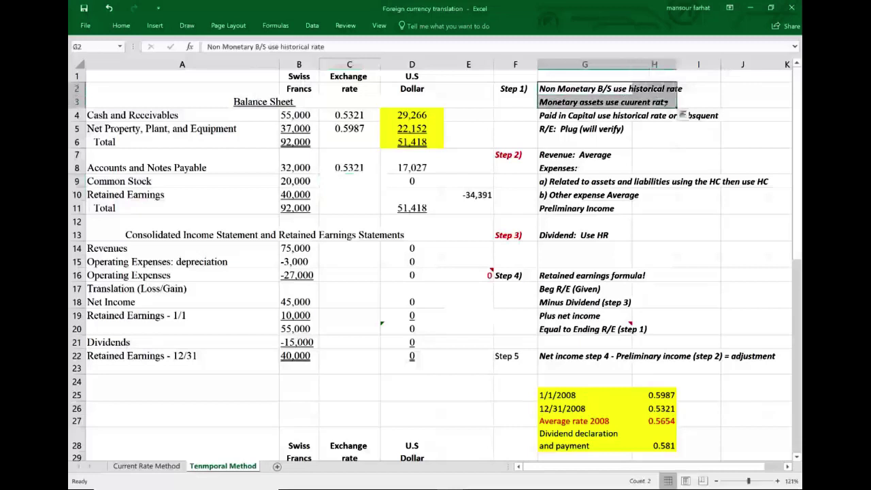
click(573, 115)
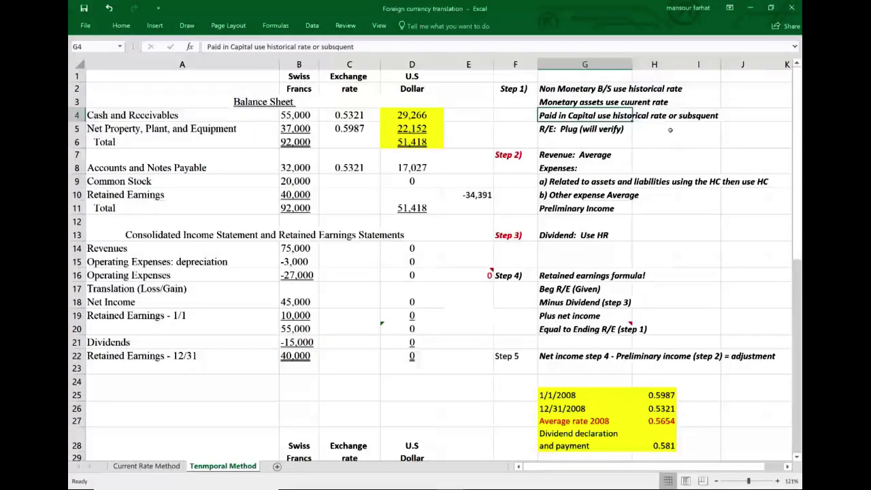
click(357, 180)
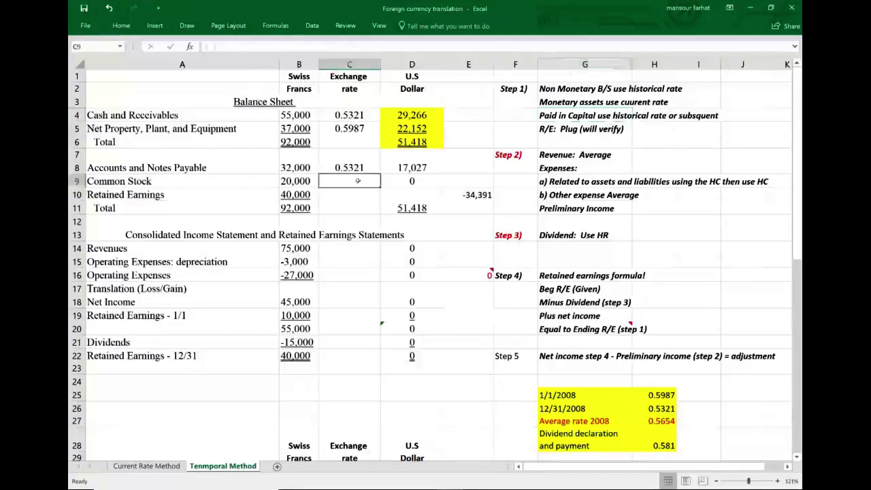
text(=)
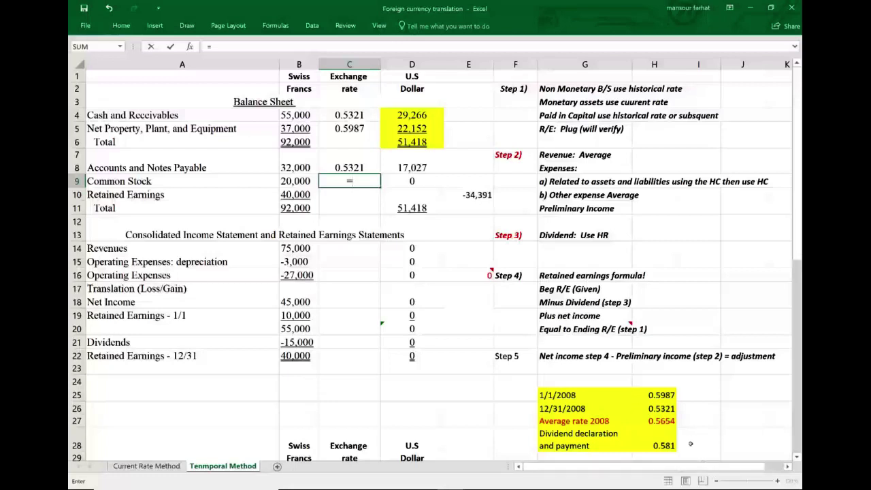
click(661, 399)
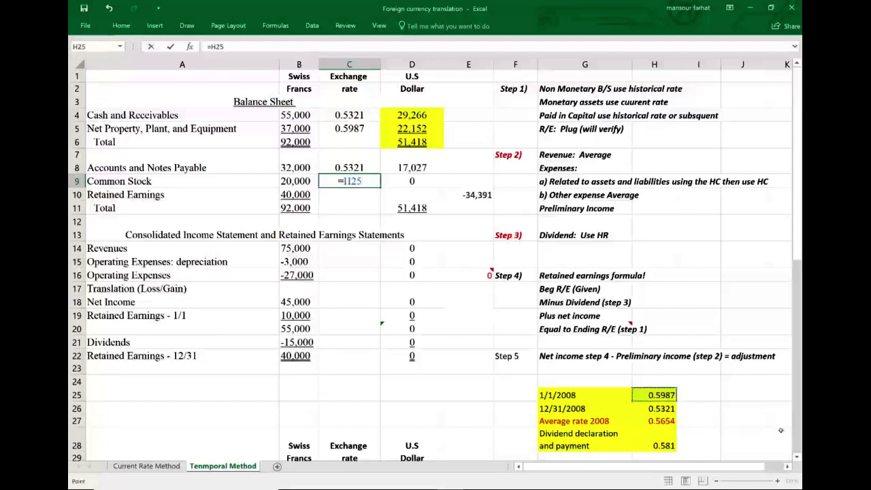
key(Return)
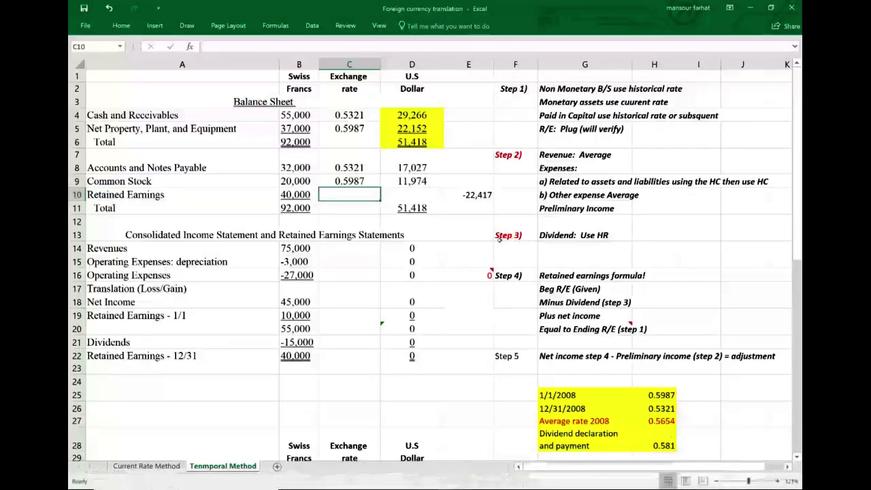
Inspect the formulas behind the U.S. dollar totals in D6 and D11 and the converted liability and stock amounts in D8:D9
double_click(425, 140)
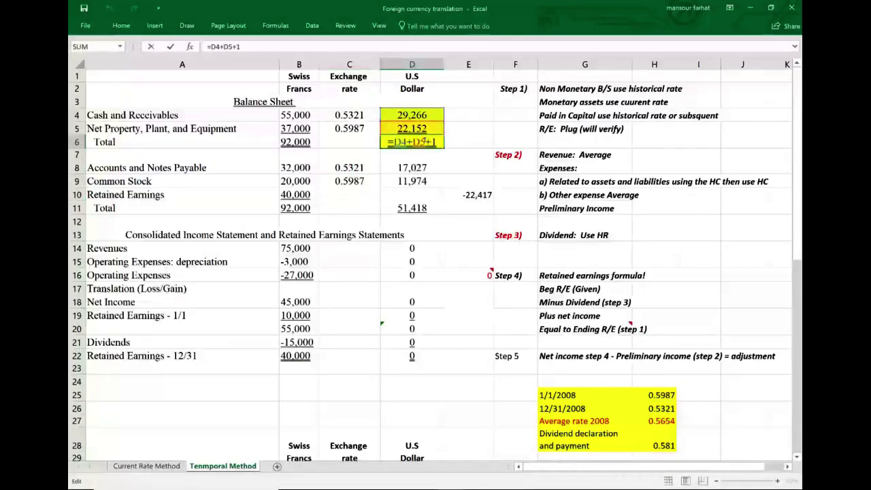
key(Escape)
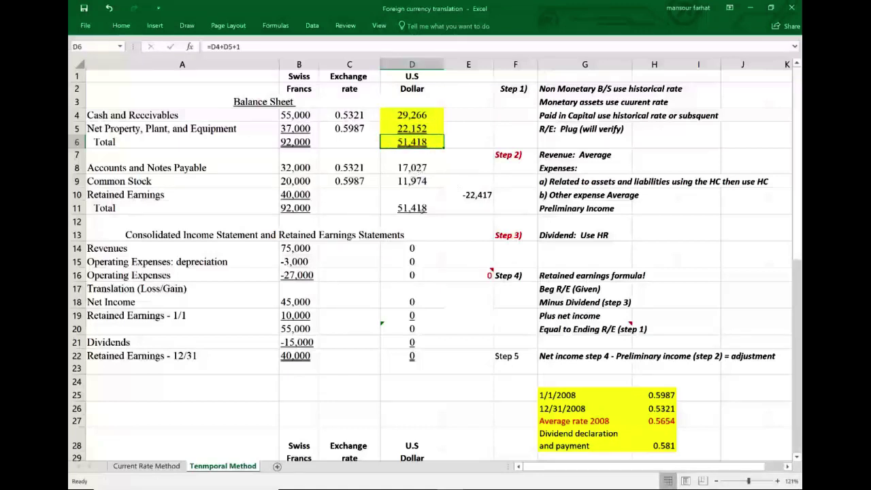
double_click(421, 210)
key(Escape)
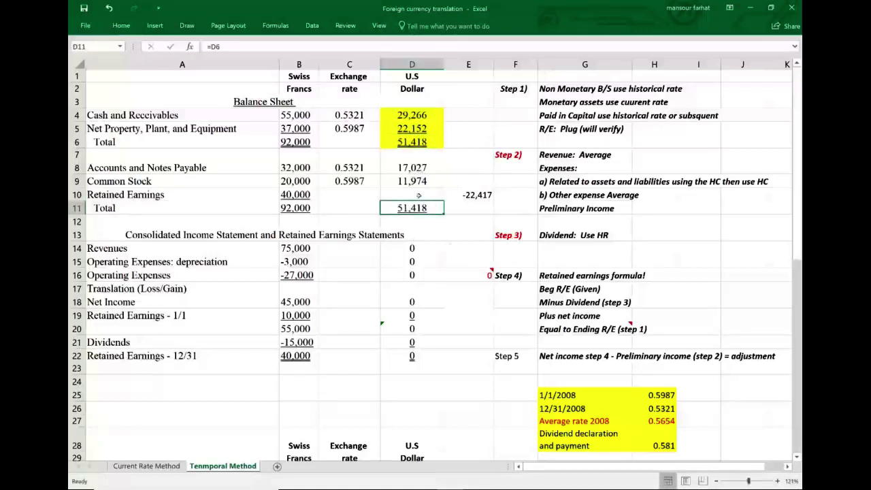
drag(421, 169, 422, 181)
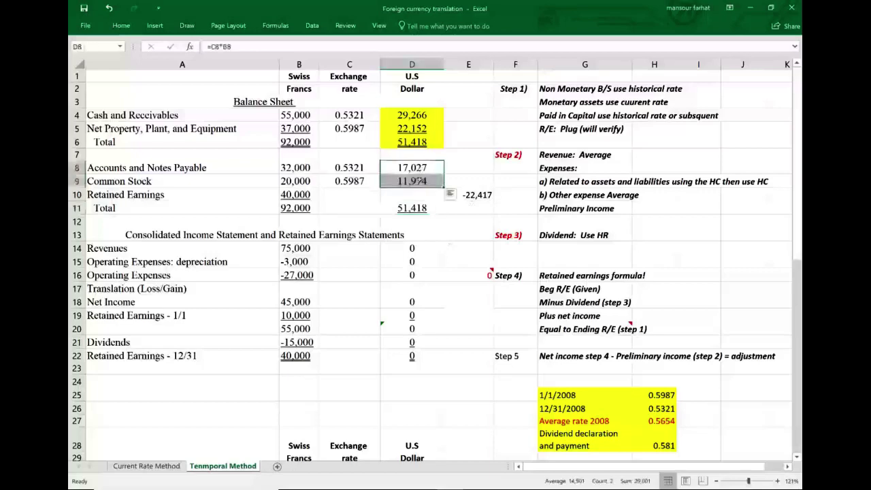
click(464, 168)
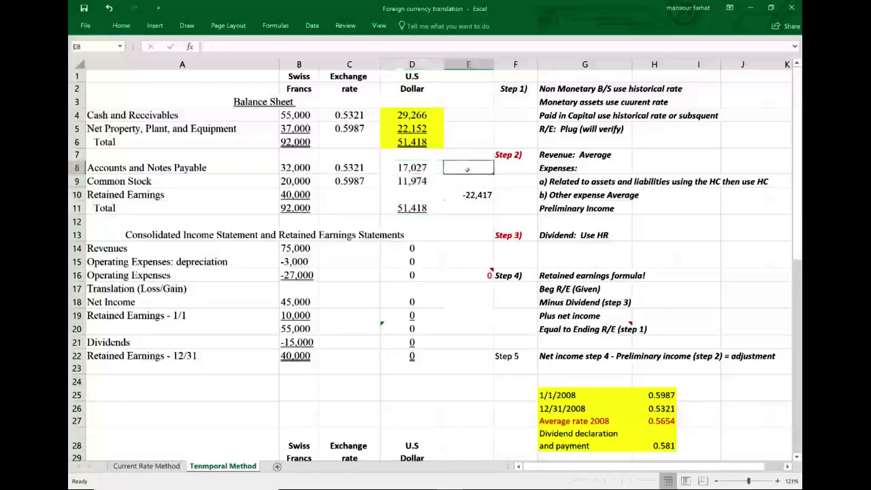
Open Calculator beside the sheet and subtract 17,027 and 11,974 from 51,418 to work out the retained earnings plug
key(super)
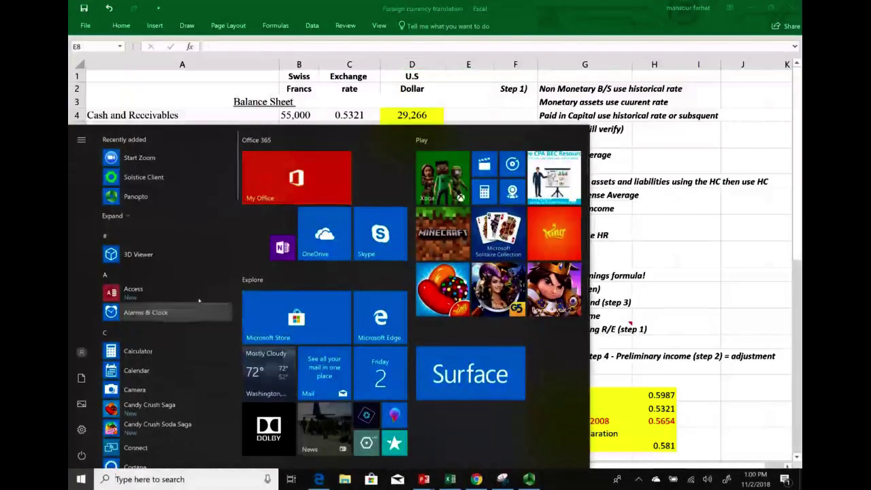
text(cal)
key(Return)
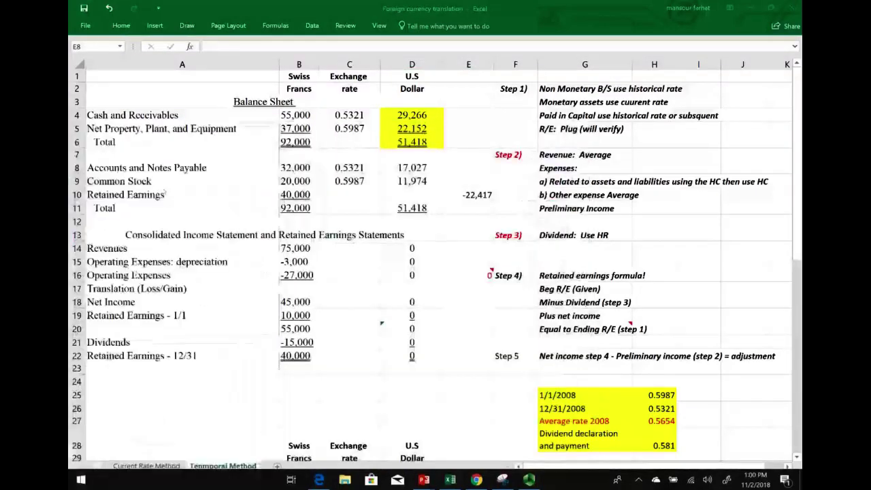
drag(159, 28, 532, 82)
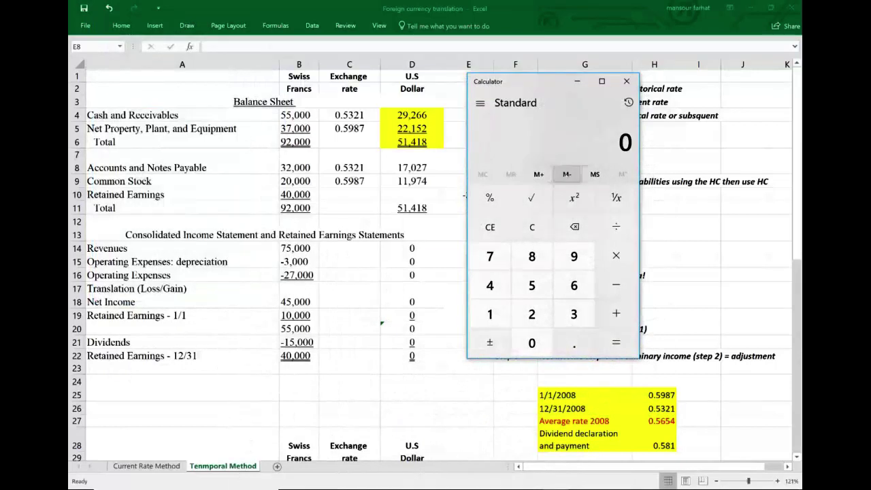
click(532, 285)
click(489, 313)
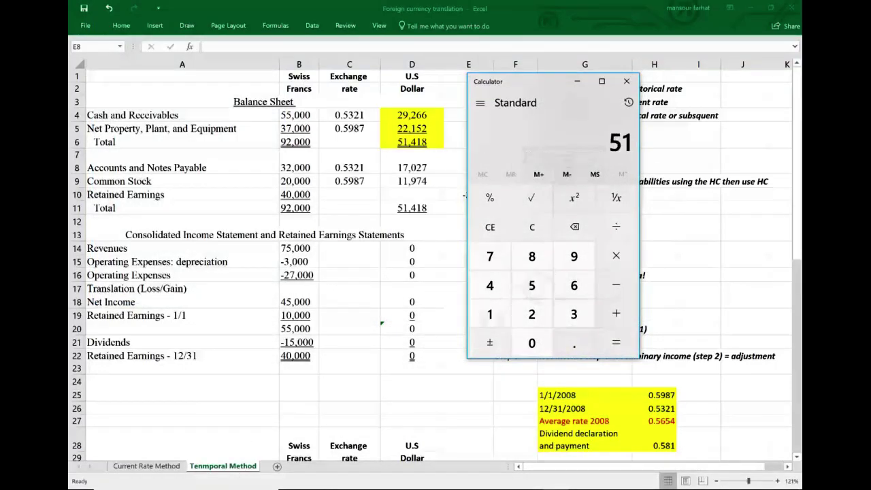
text(418)
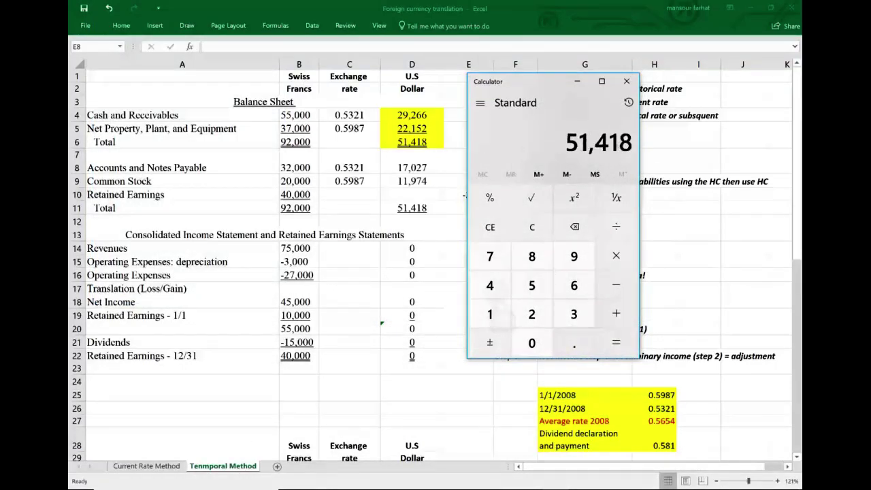
key(minus)
text(17,027)
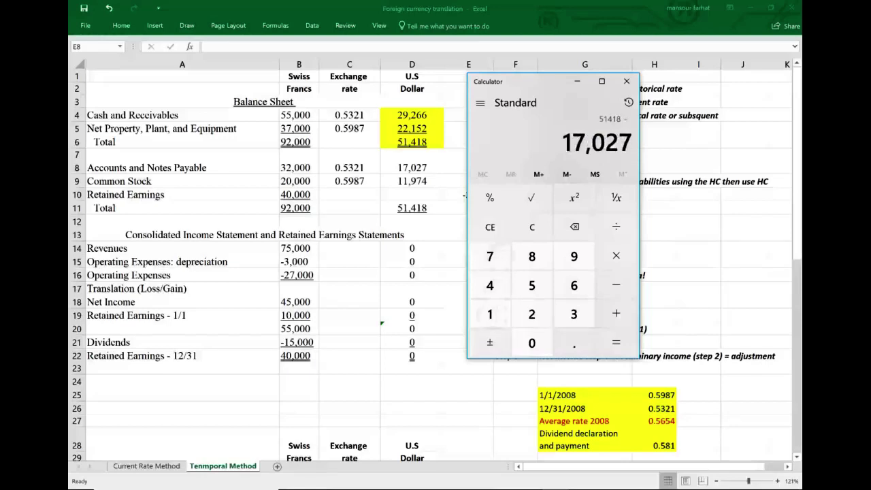
key(minus)
text(11974)
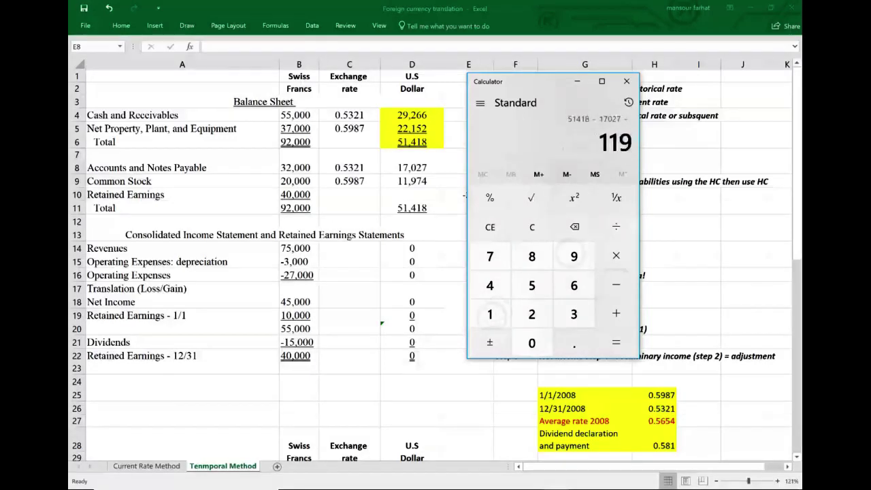
key(Return)
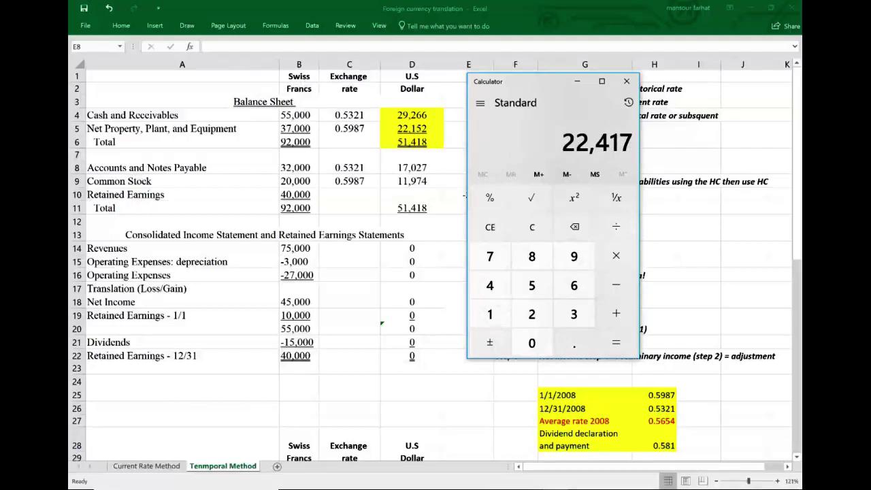
Switch back to Excel, check the balancing formula in E10, and enter 22417 as the U.S. dollar Retained Earnings in D10
key(alt+Tab)
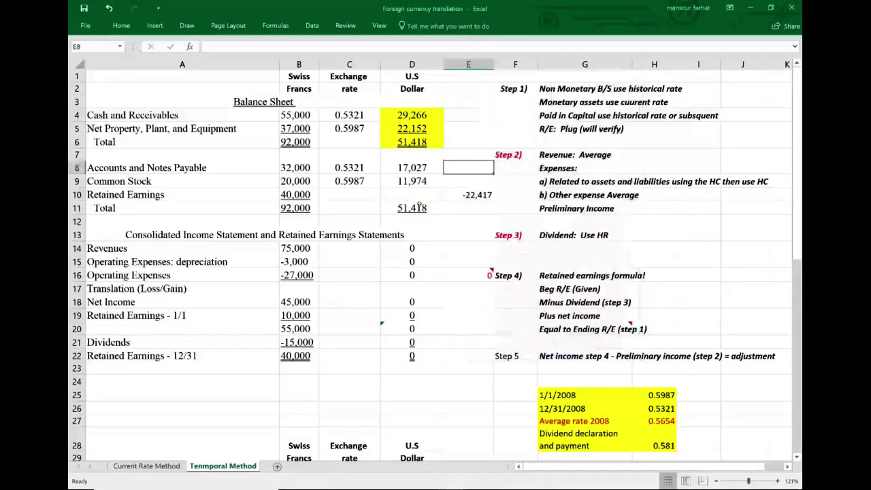
click(416, 197)
double_click(472, 197)
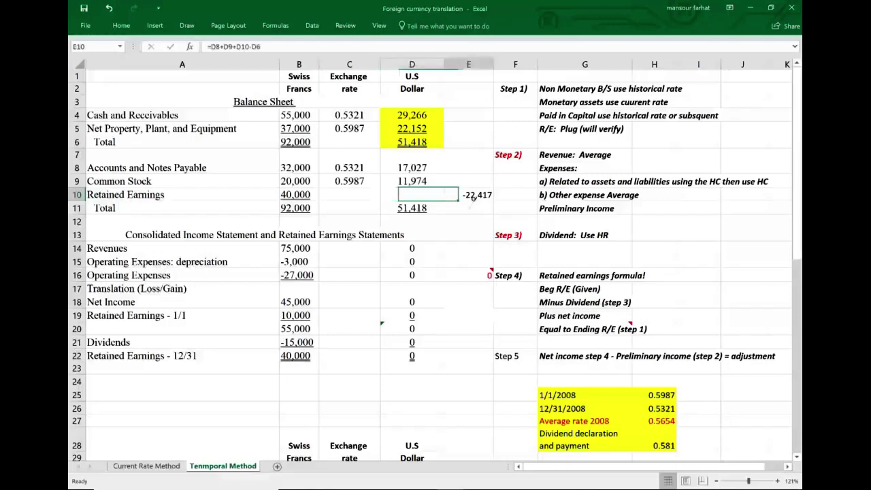
key(Return)
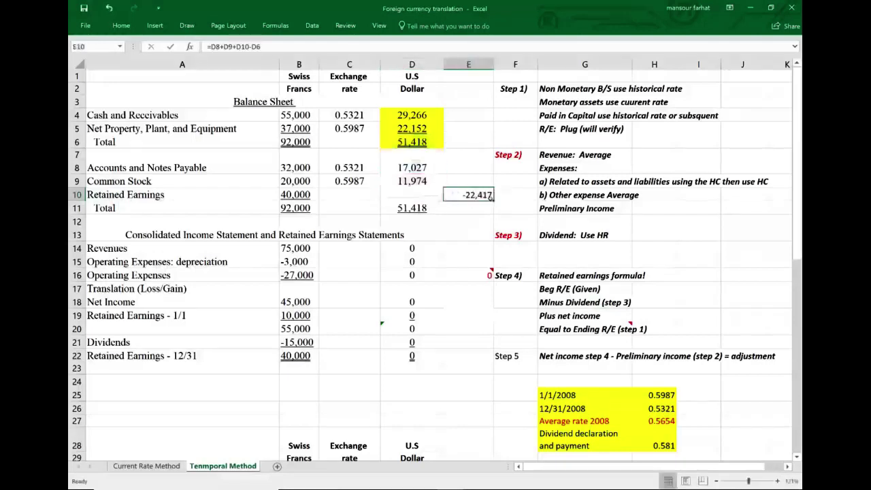
click(433, 196)
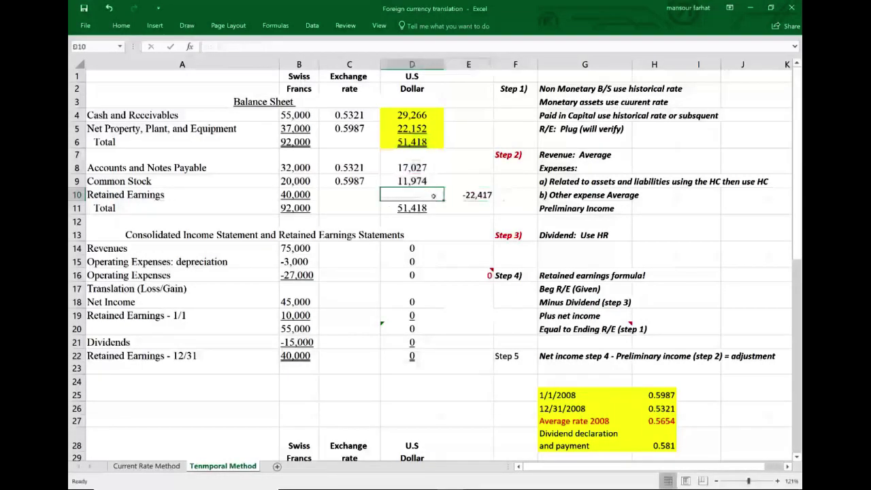
text(22)
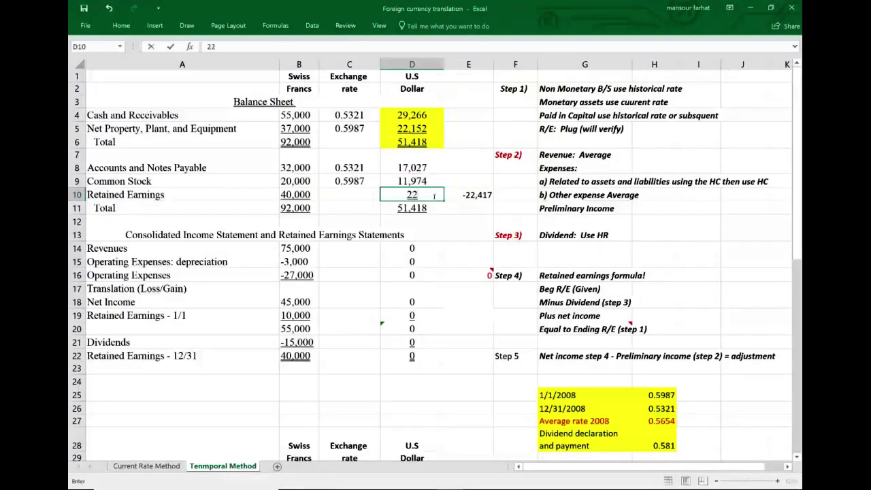
text(,417)
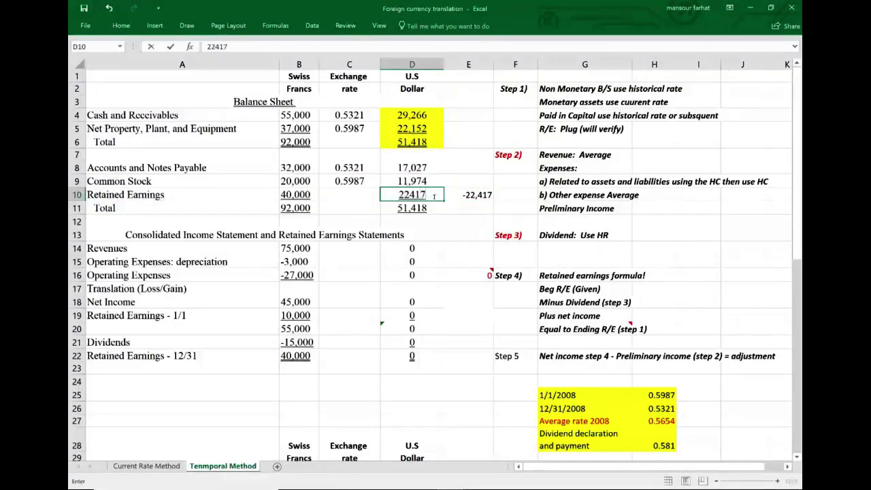
key(Return)
Check the balancing difference in E10, the sum of D8:D10, and the formula behind the total in D11
click(492, 199)
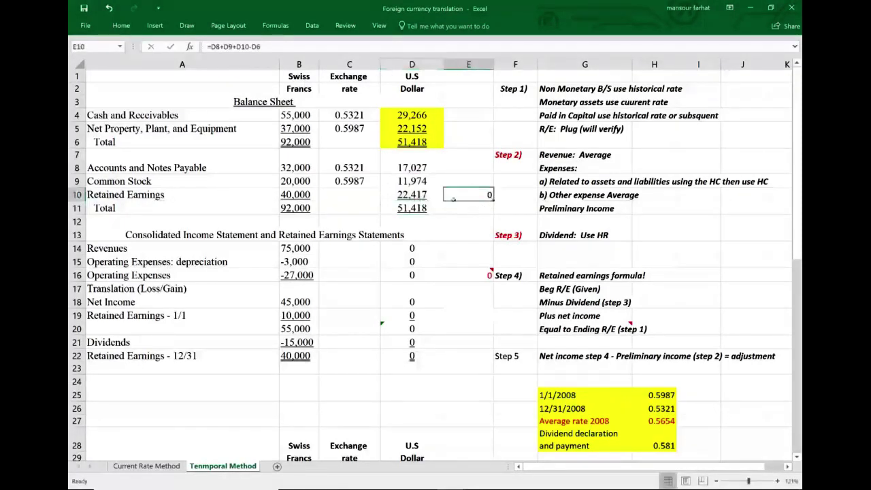
drag(422, 170, 422, 190)
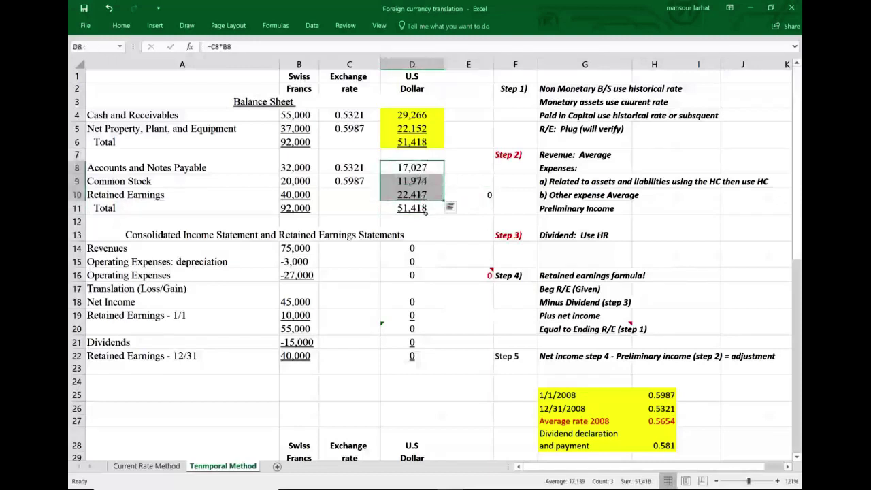
click(426, 209)
text(=D6)
key(ctrl+Return)
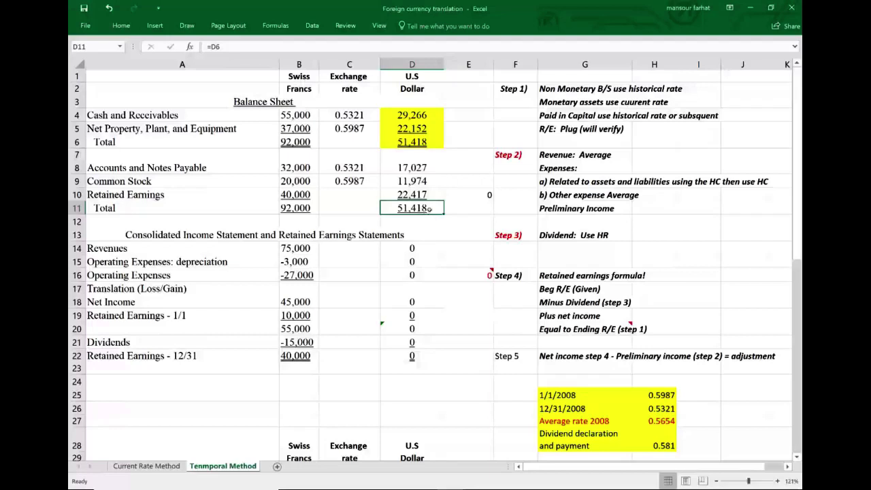
double_click(430, 210)
key(Escape)
double_click(423, 211)
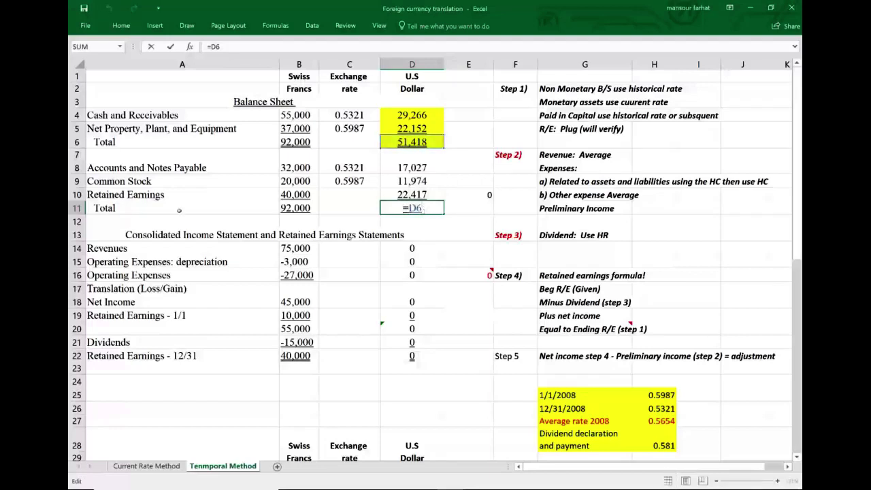
Extend the total label in A11 to read "Total Liabilities plus equity"
click(122, 209)
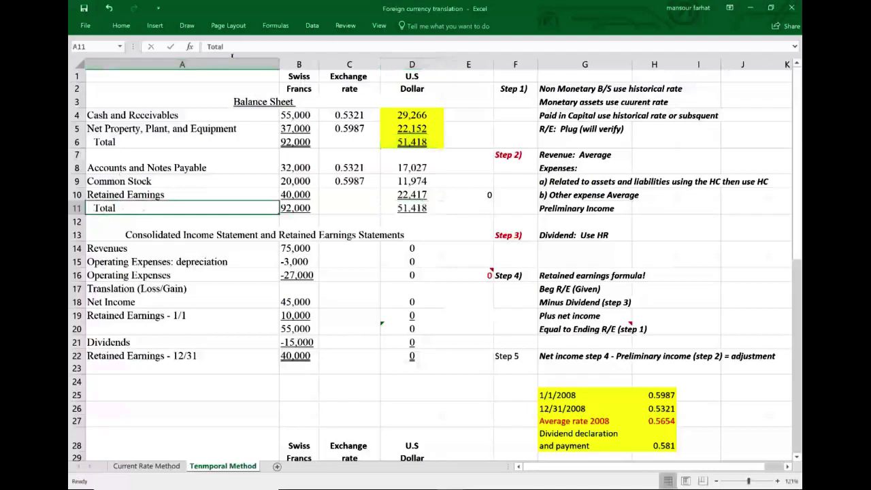
click(230, 47)
text(Liab)
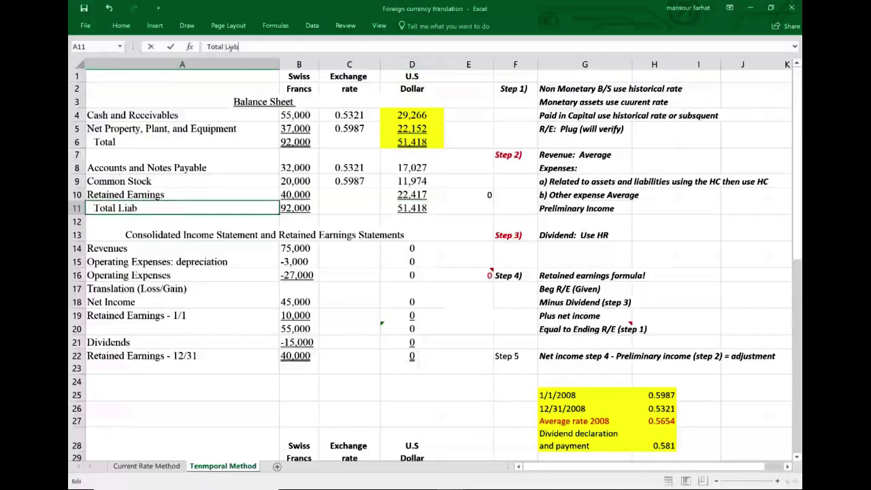
text(ilities plu)
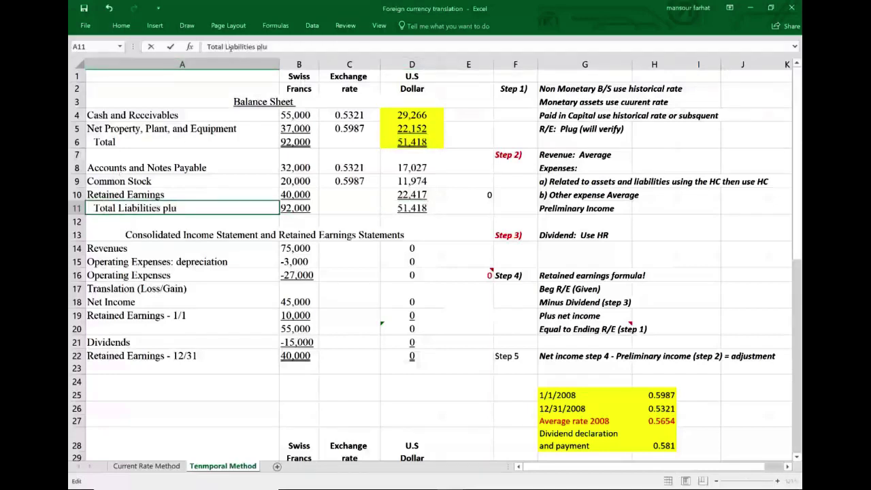
text(s equity)
key(Return)
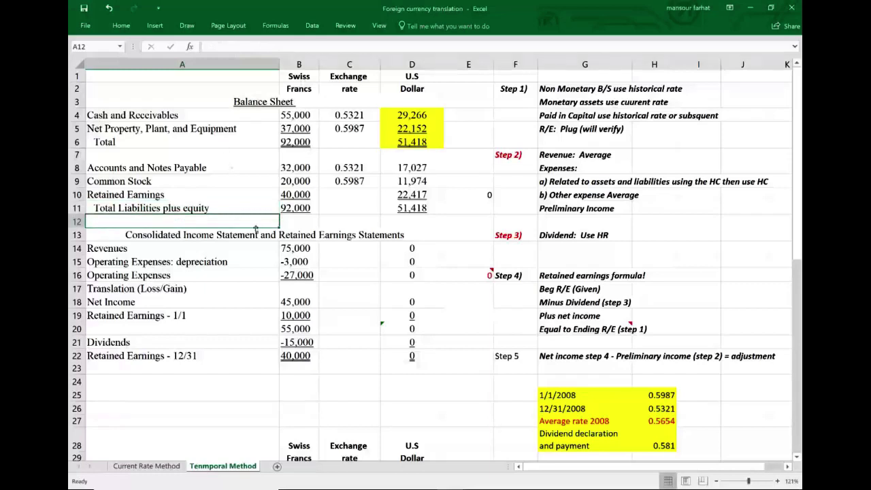
Extend the label of the balance sheet's first total in A6 to read "Total assets"
click(117, 147)
click(230, 49)
text(asserts)
key(BackSpace)
key(BackSpace)
key(BackSpace)
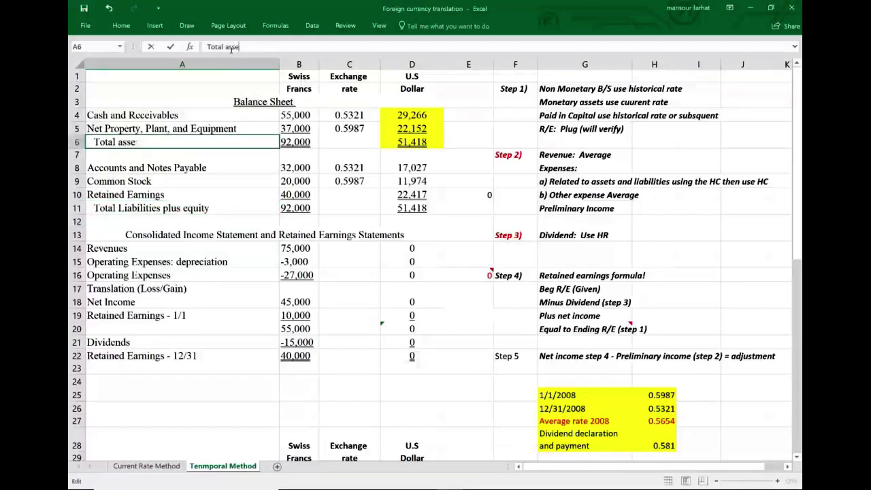
text(ts)
key(Return)
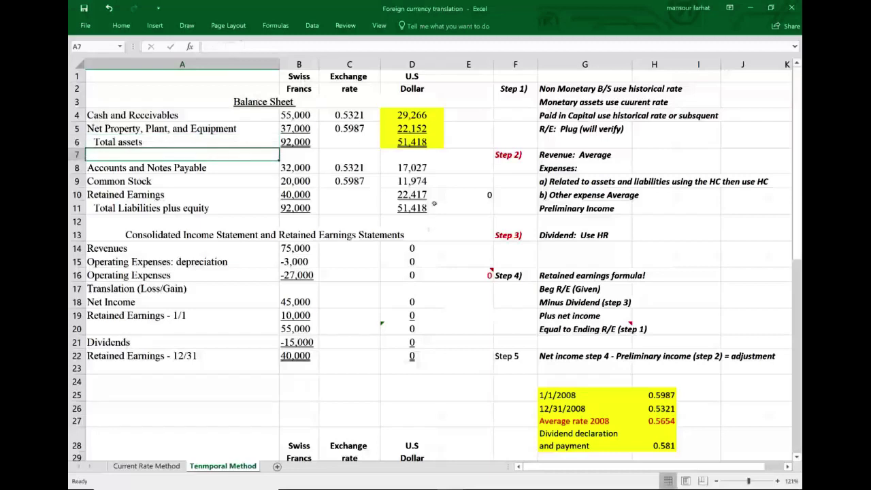
Review the Step 2 revenue rule in G7 and link the Revenues exchange rate in C14 to the 2008 average rate with =H27
click(421, 196)
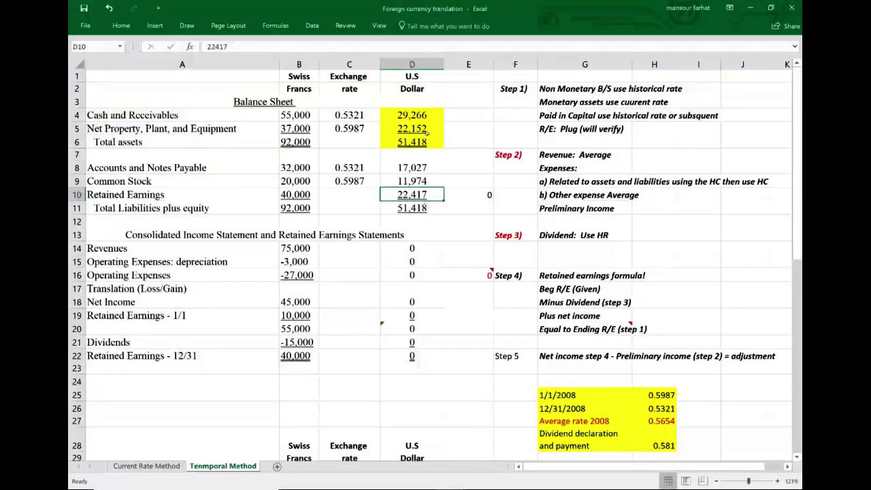
click(513, 156)
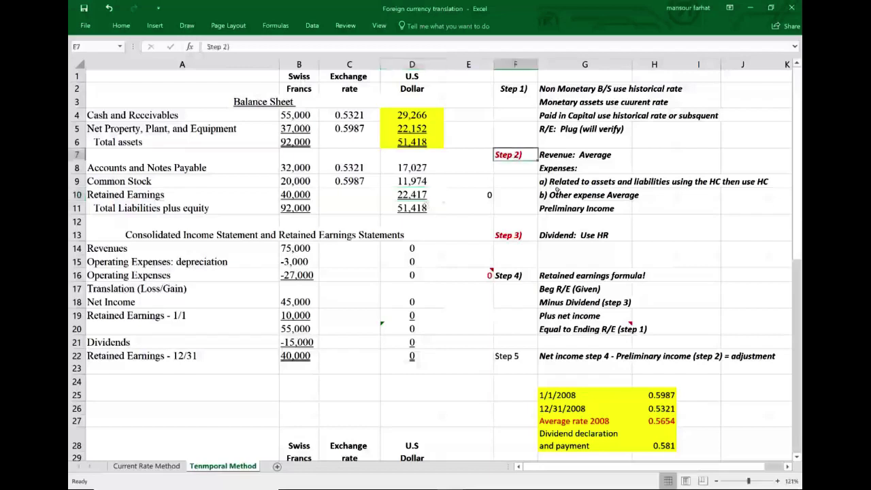
click(580, 154)
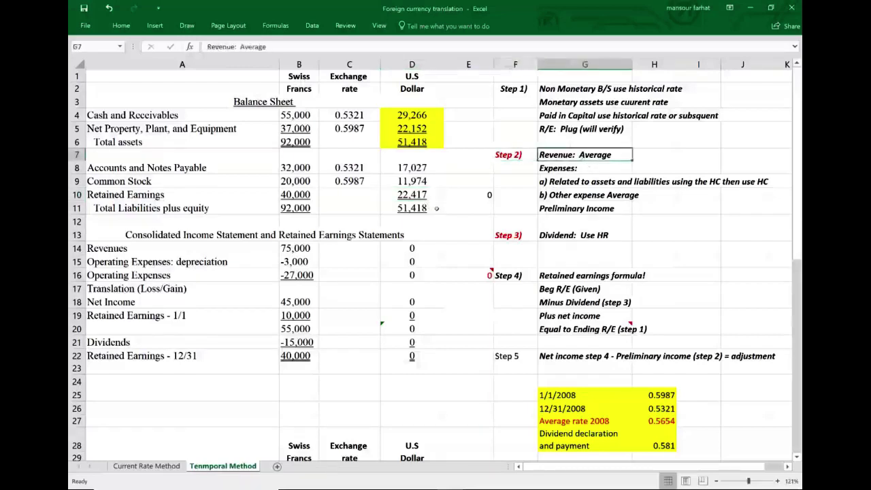
click(356, 249)
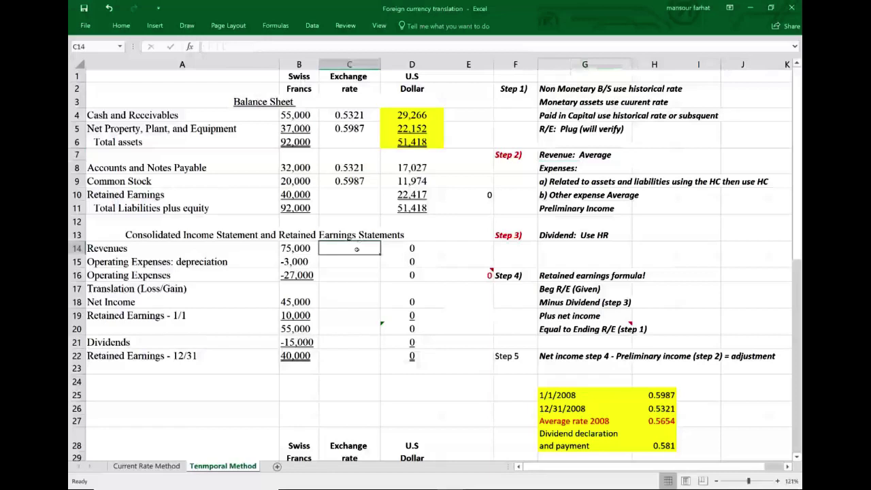
text(=)
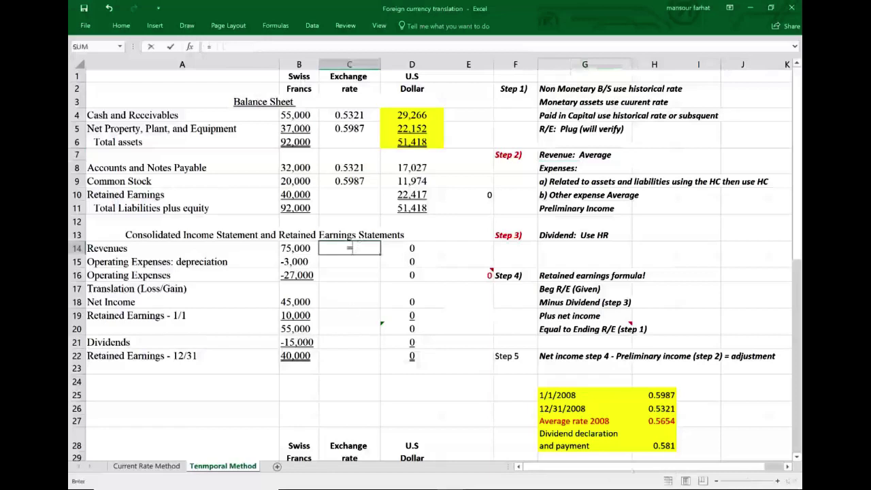
click(663, 421)
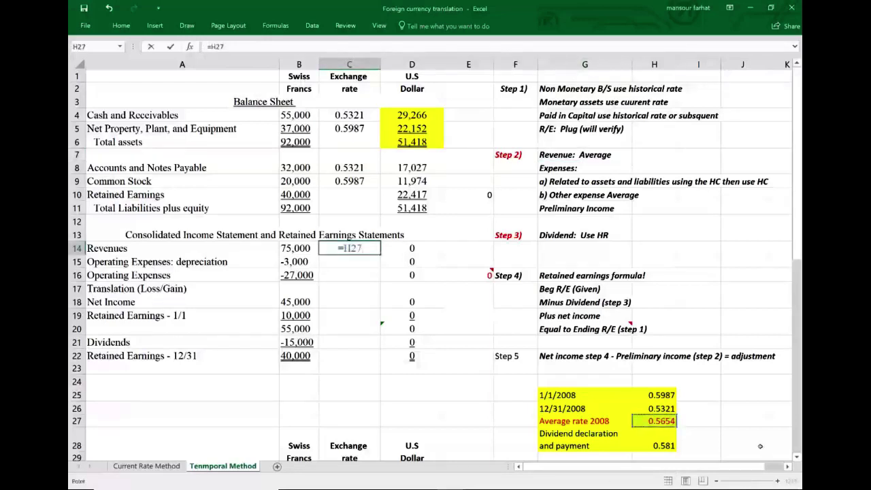
key(Return)
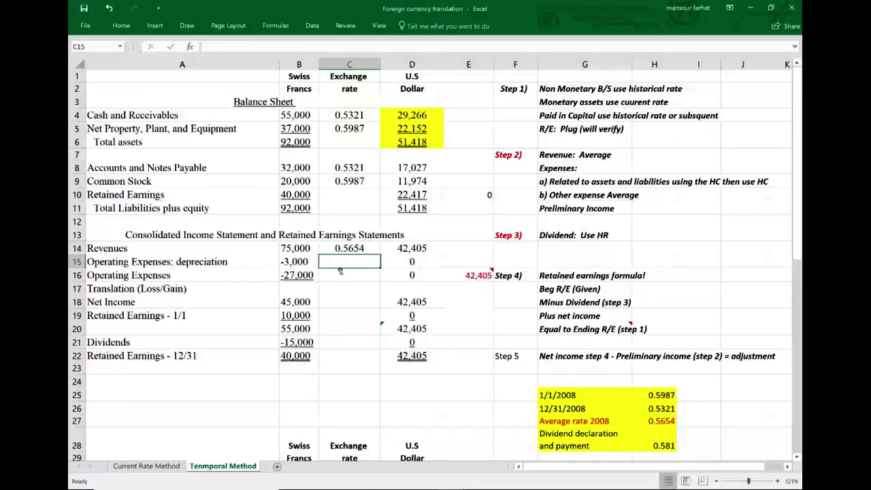
Link the depreciation rate in C15 to the 1/1/2008 rate with =H25 and the Operating Expenses rate in C16 to the average with =H27
text(=)
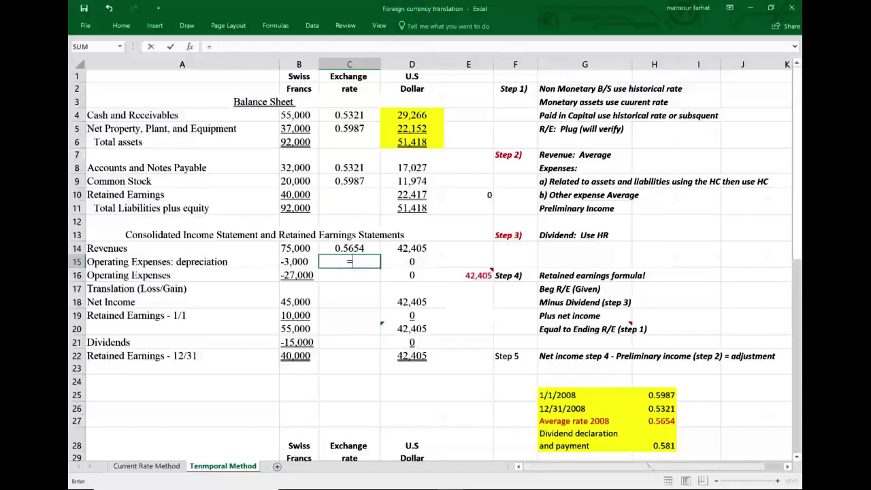
click(672, 396)
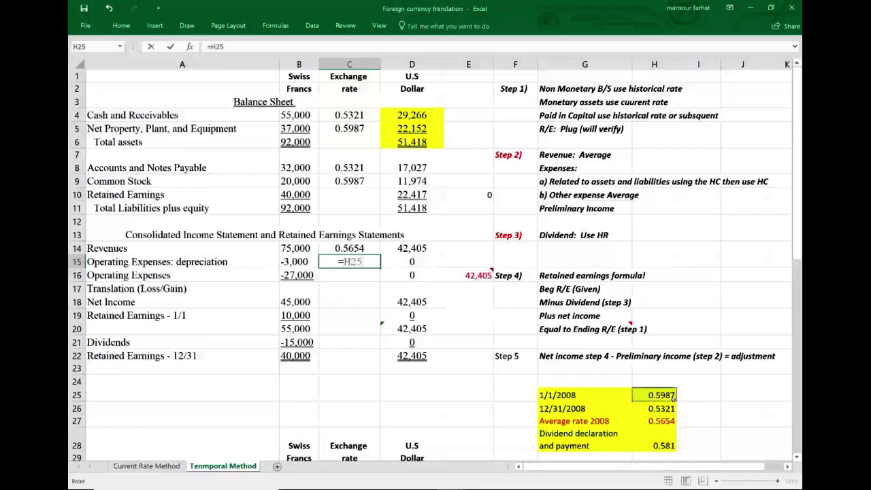
key(Return)
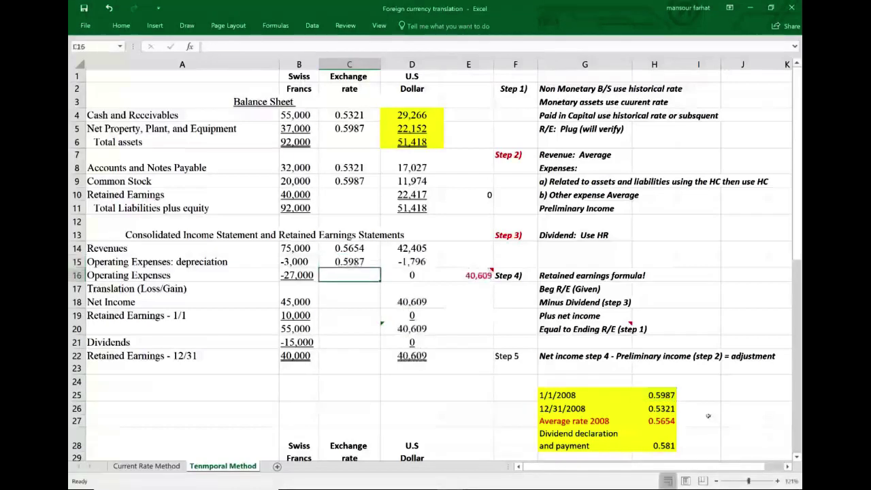
text(=)
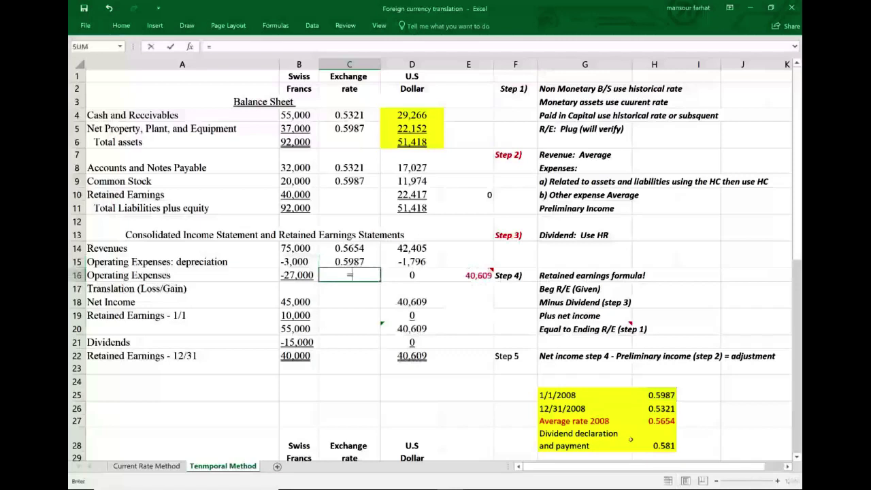
click(667, 421)
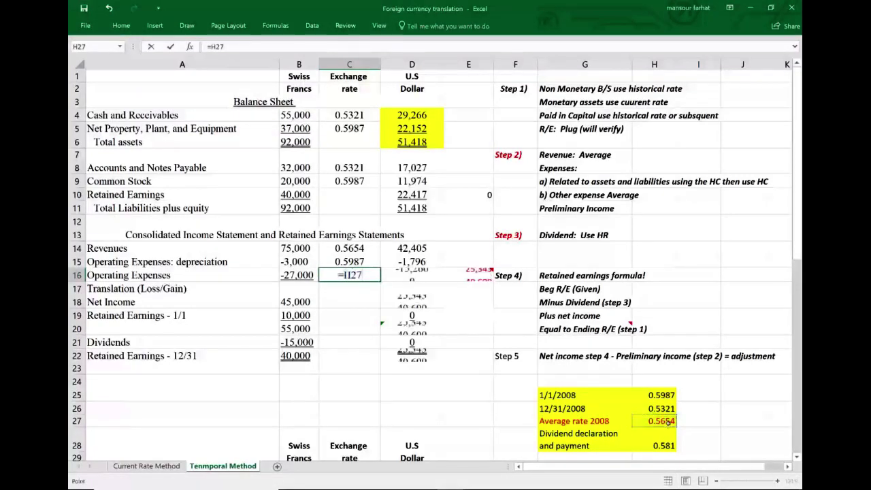
key(Return)
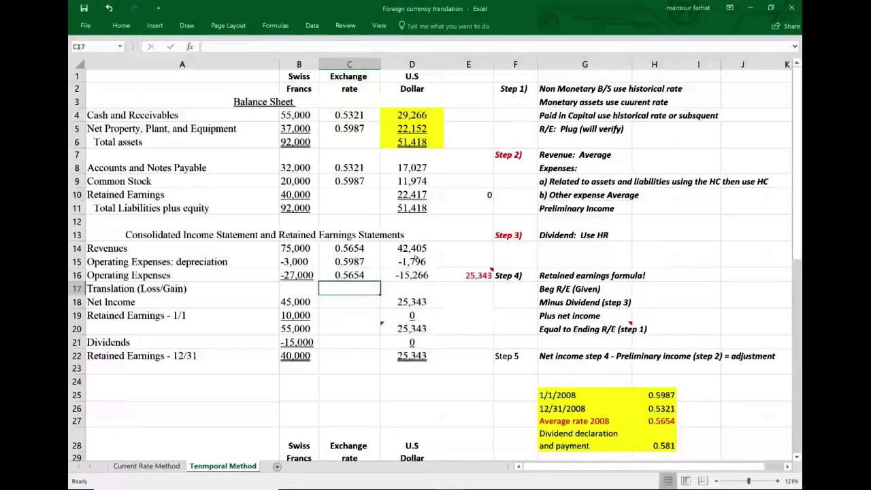
Inspect the converted revenue and expenses in D14:D16 and the formulas behind preliminary income in E16 and Net Income in D18
double_click(416, 248)
mouse_move(467, 275)
key(Escape)
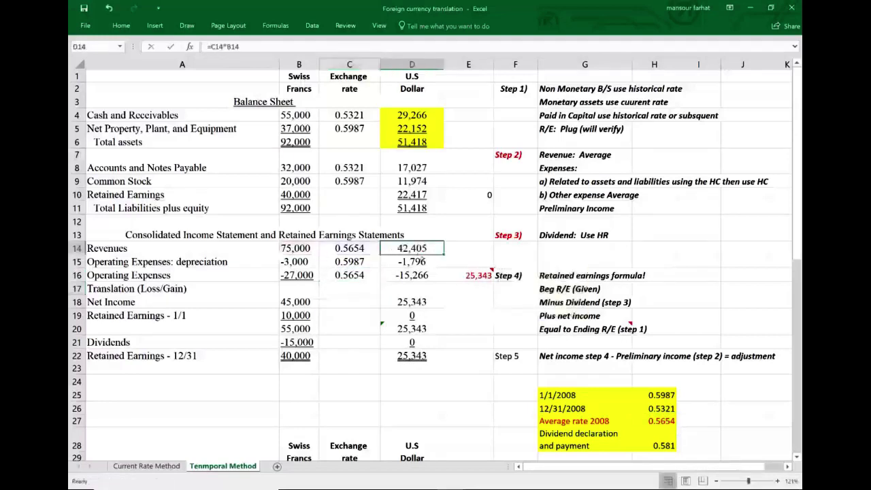
click(427, 265)
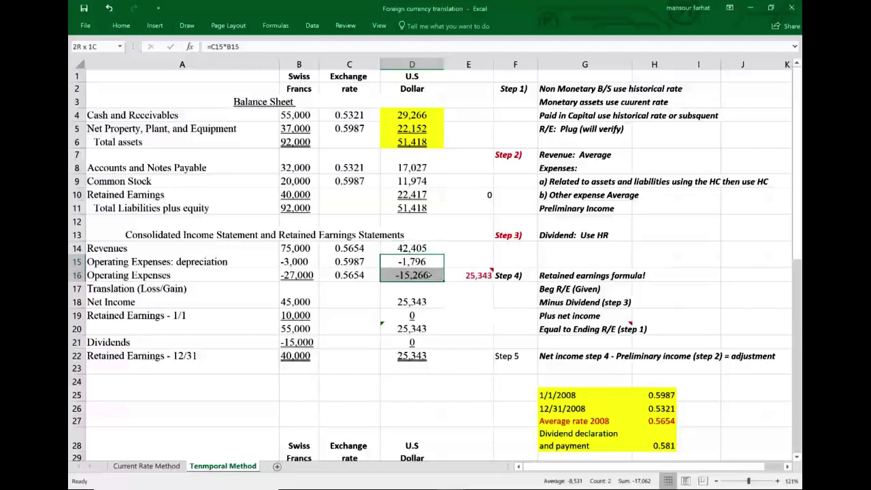
click(476, 286)
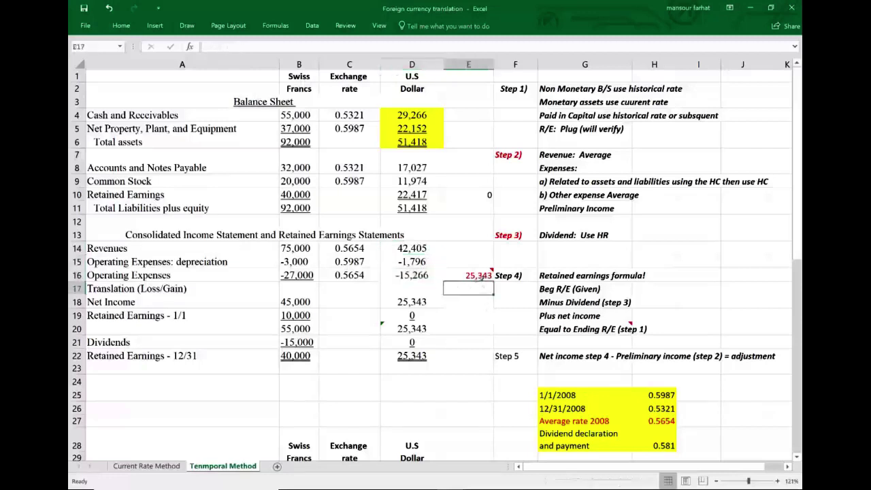
click(481, 278)
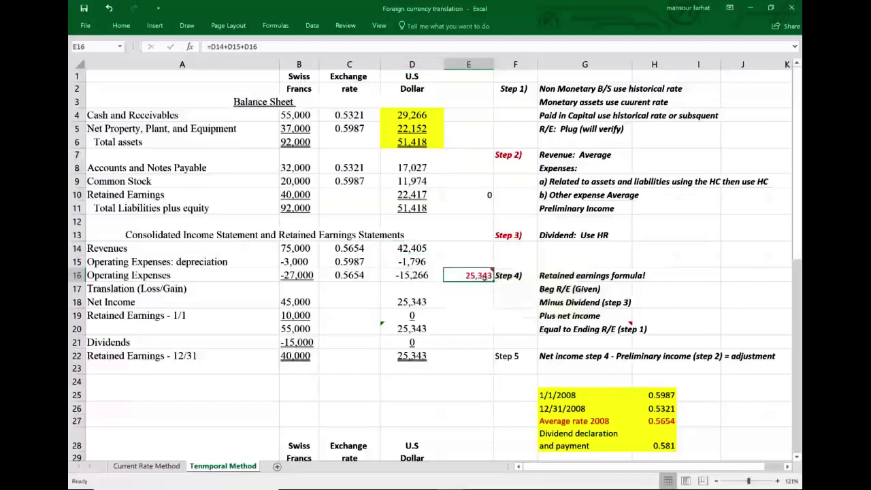
mouse_move(487, 279)
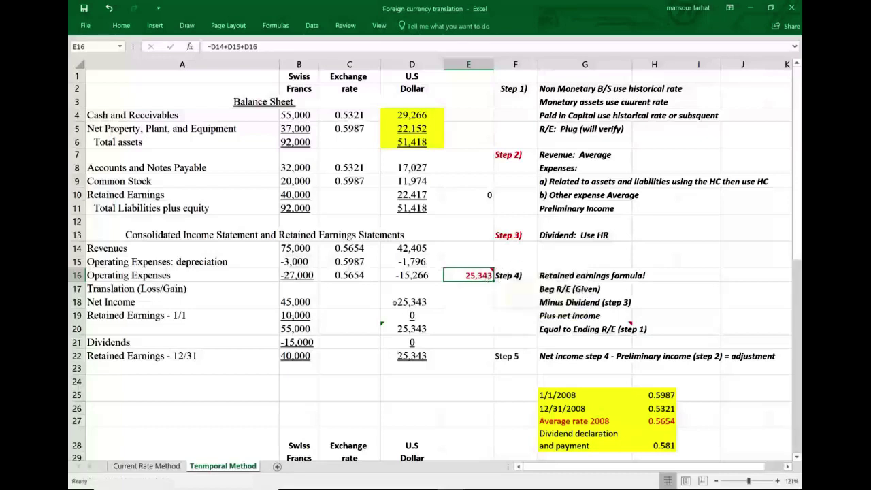
click(284, 304)
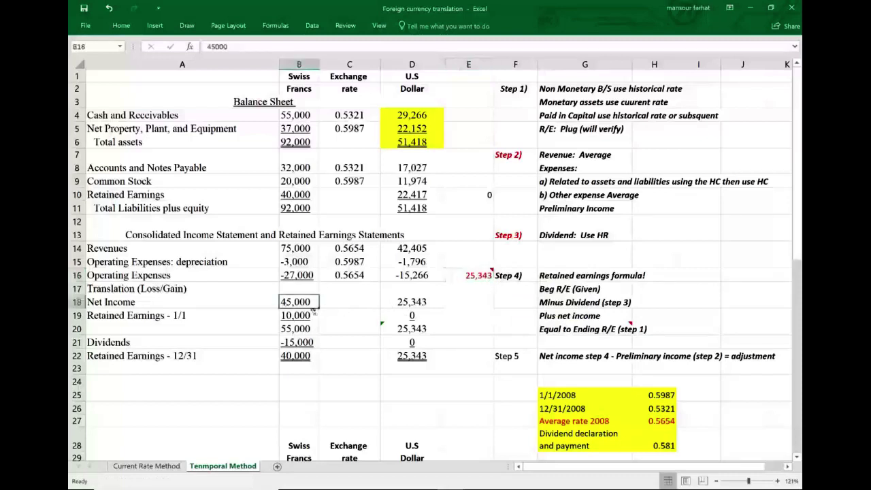
double_click(404, 305)
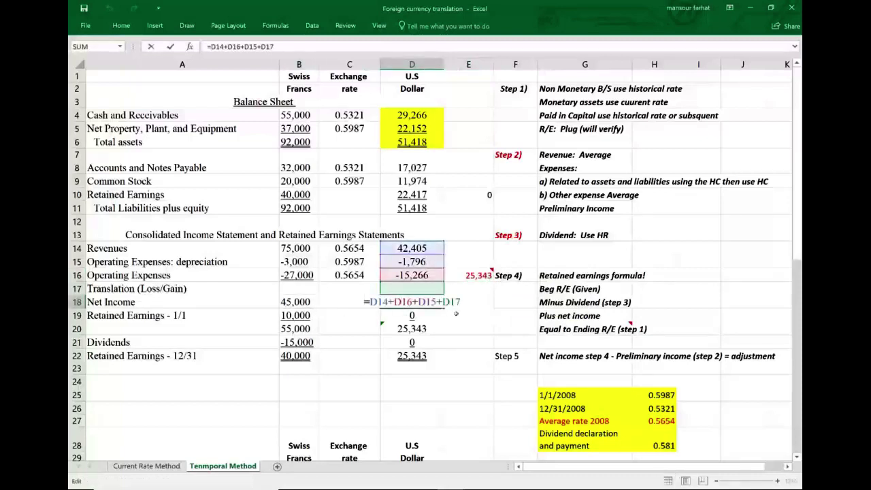
key(Escape)
Link the exchange rate for Retained Earnings - 1/1 in C19 to the 1/1/2008 rate with =H25
key(Down)
key(Left)
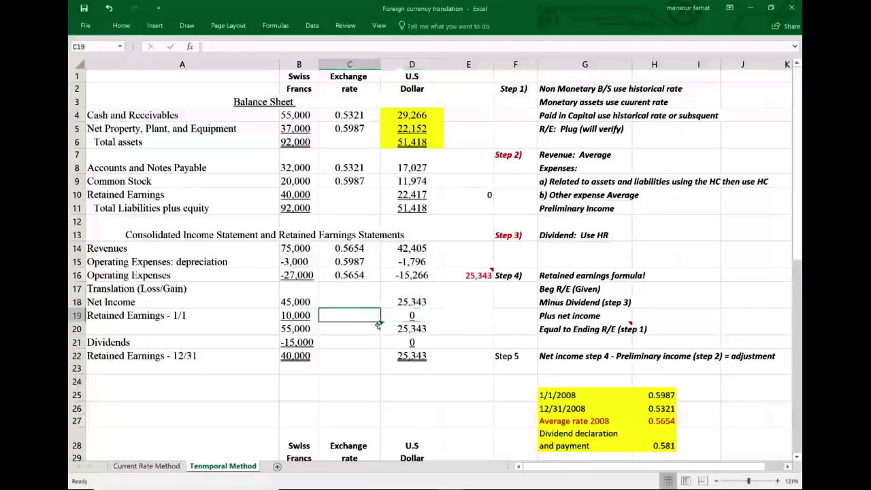
text(=)
click(670, 396)
key(Return)
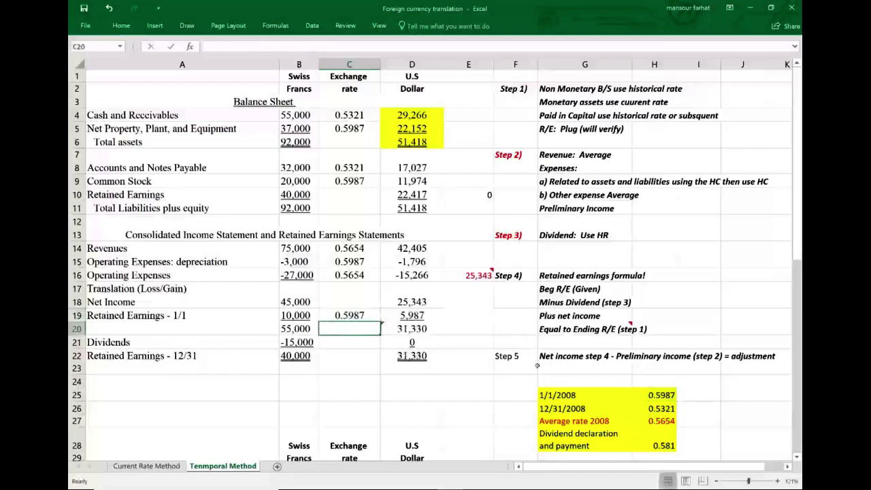
Link the Dividends exchange rate in C21 to the dividend declaration and payment rate with =H28
click(420, 301)
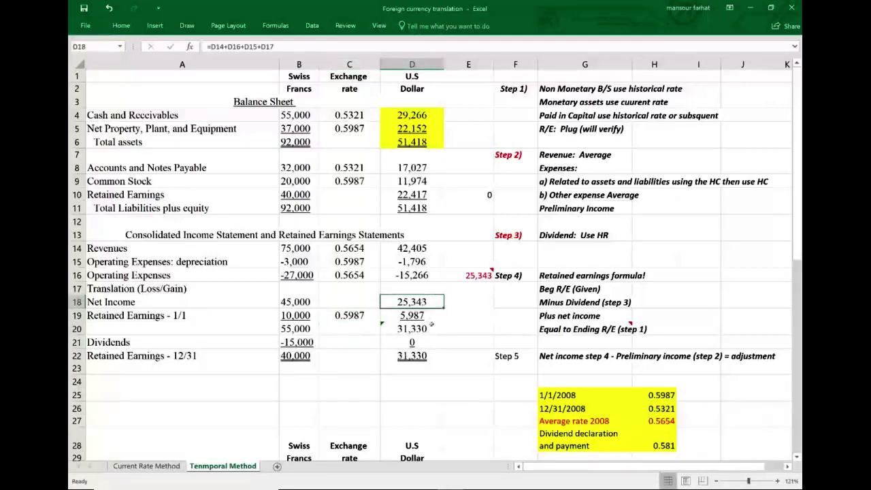
click(353, 345)
text(=)
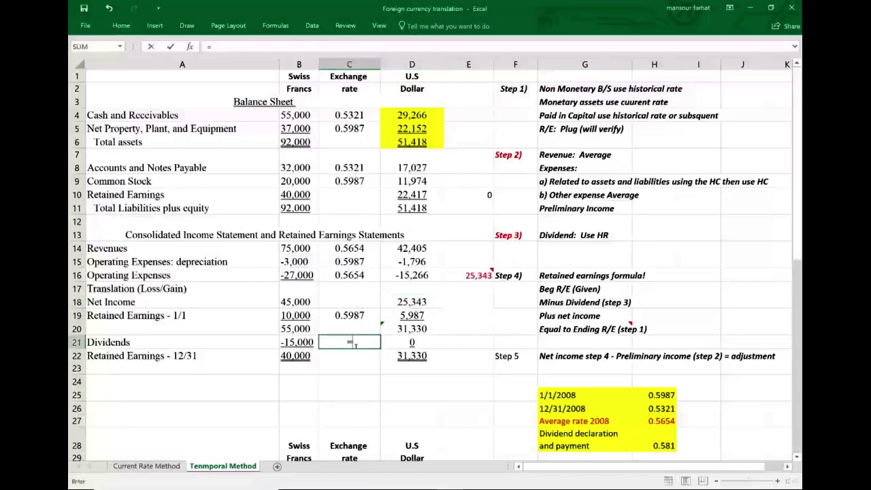
click(663, 446)
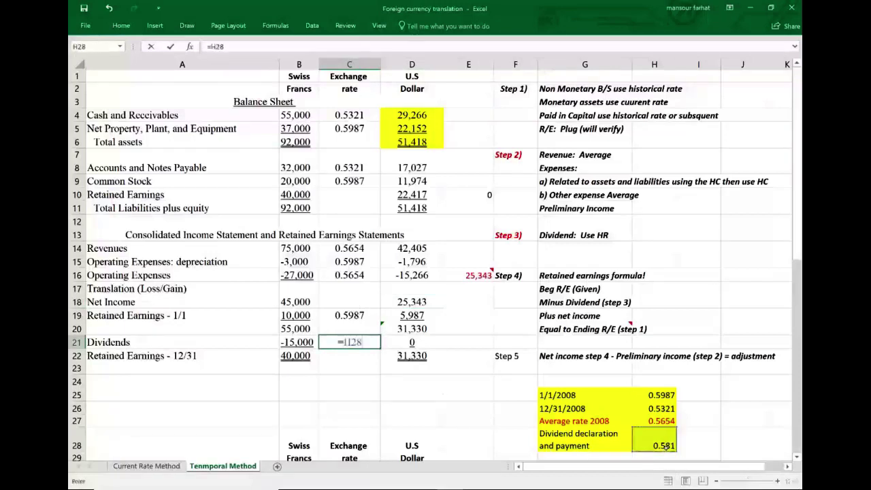
key(Return)
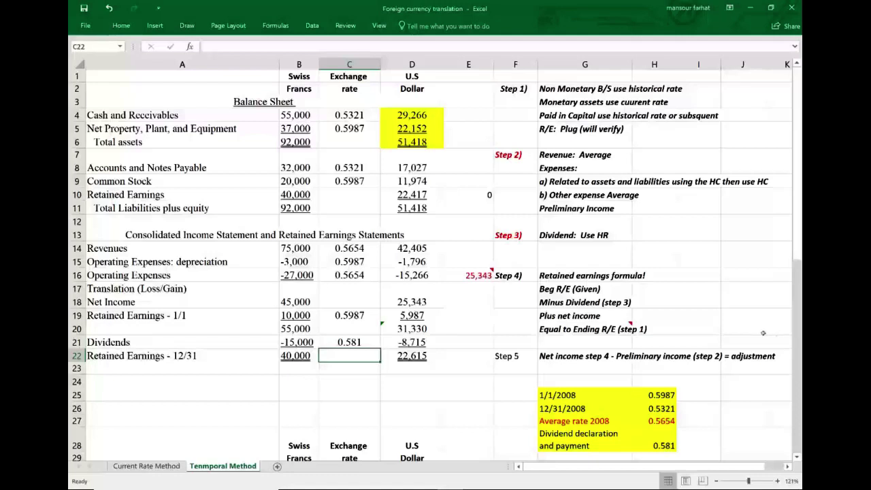
Reword the Step 3 note in G13 to read "Dividend: Use declaration date", correcting the spelling of declaration
click(589, 235)
click(641, 251)
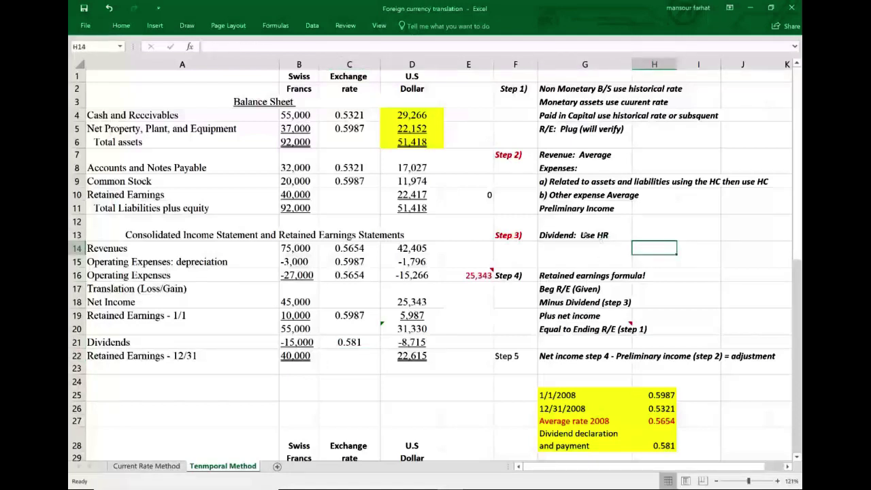
click(585, 235)
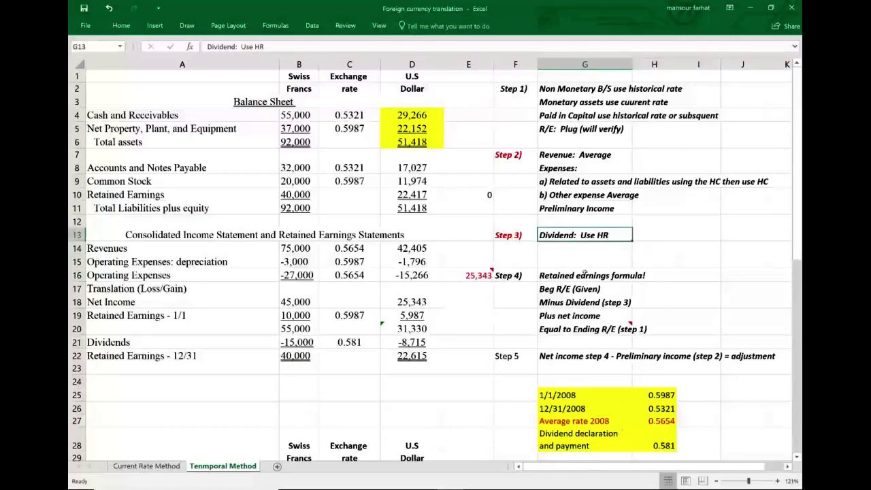
click(294, 51)
key(BackSpace)
key(BackSpace)
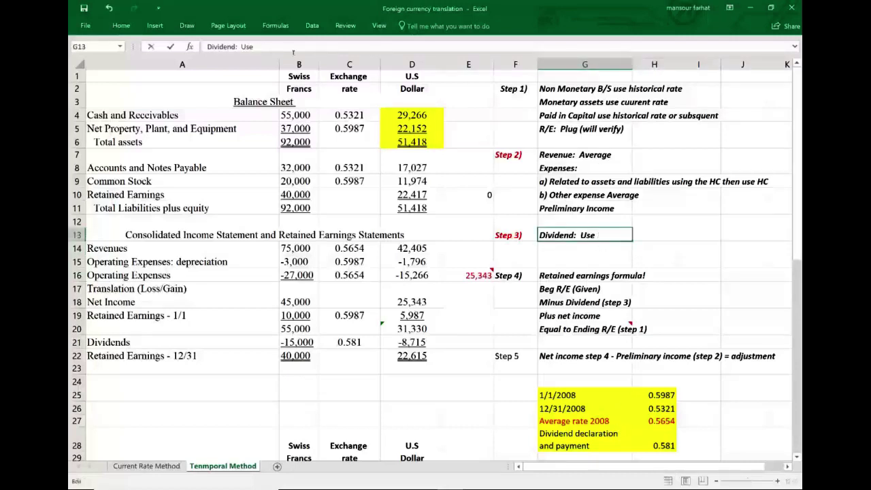
text(declareation date)
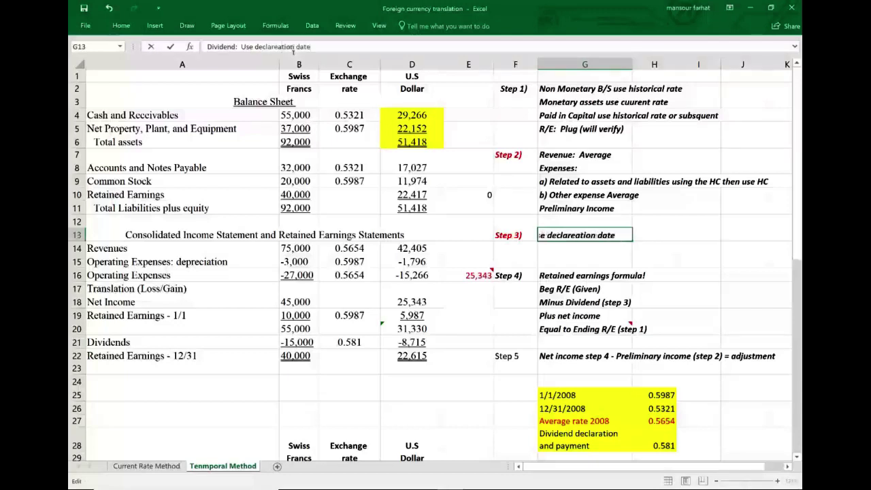
key(Return)
key(Up)
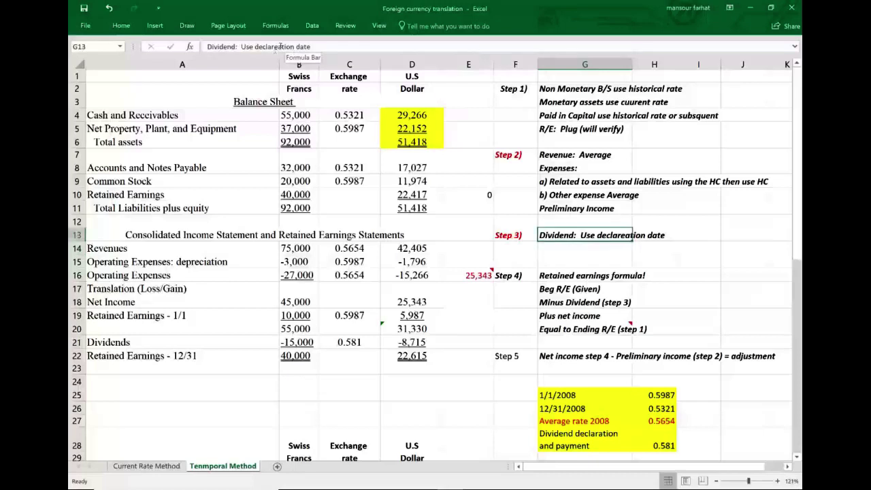
click(279, 47)
key(Return)
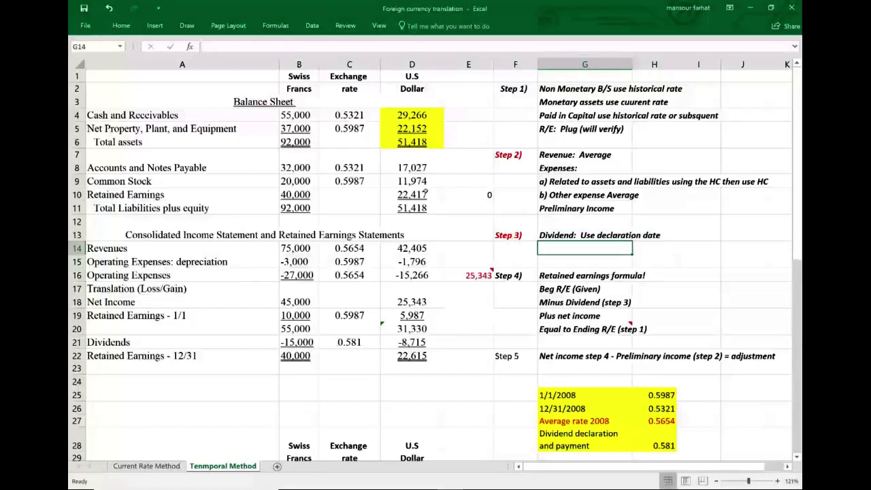
Clip the full screen showing the Temporal Method worksheet onto a OneNote page
key(super+shift+s)
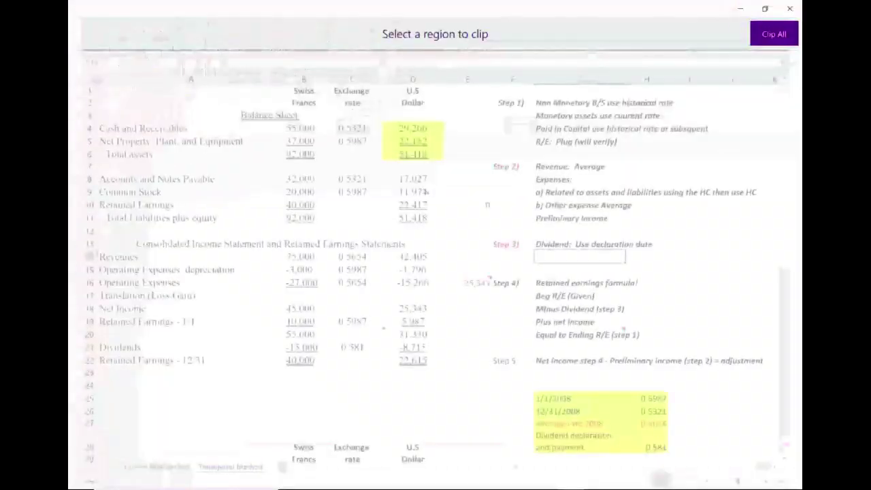
click(774, 33)
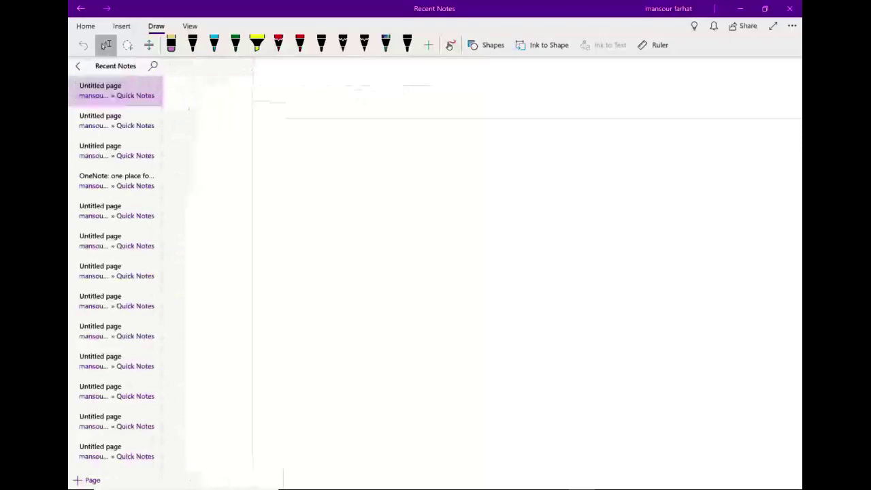
key(super)
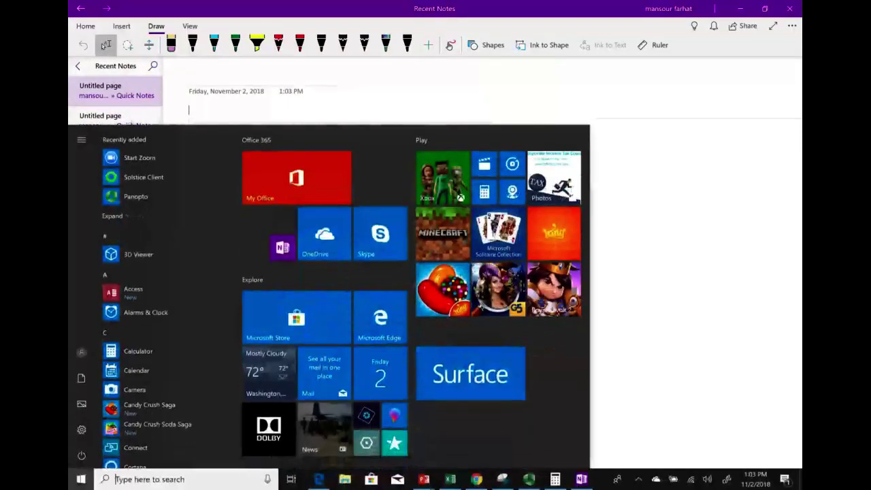
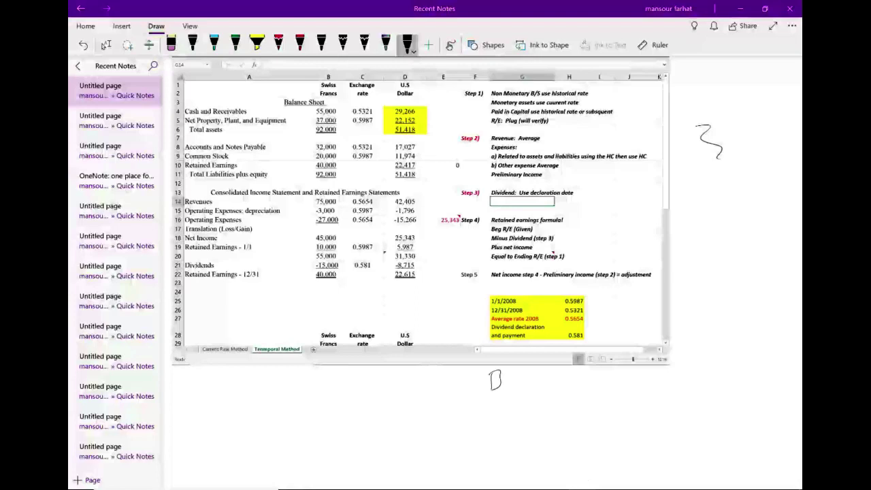
Set the drawing pen to red at its thickest width and scribble a short test mark beside the clip
click(300, 44)
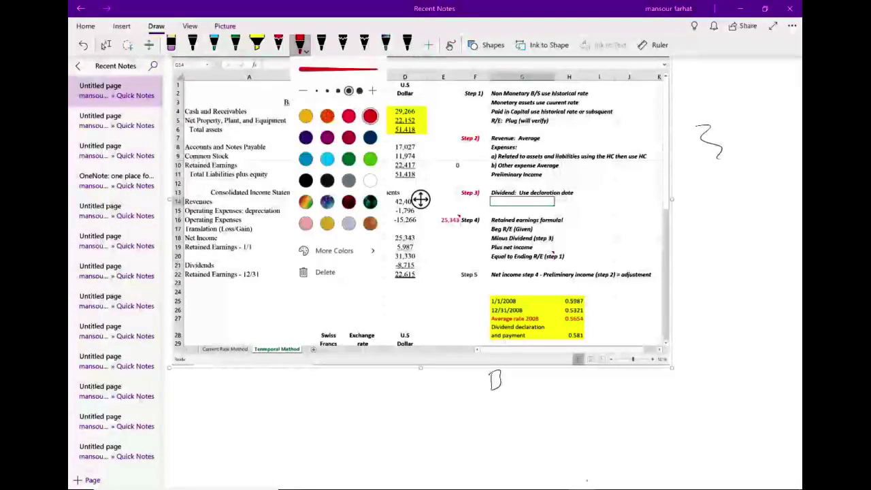
click(359, 91)
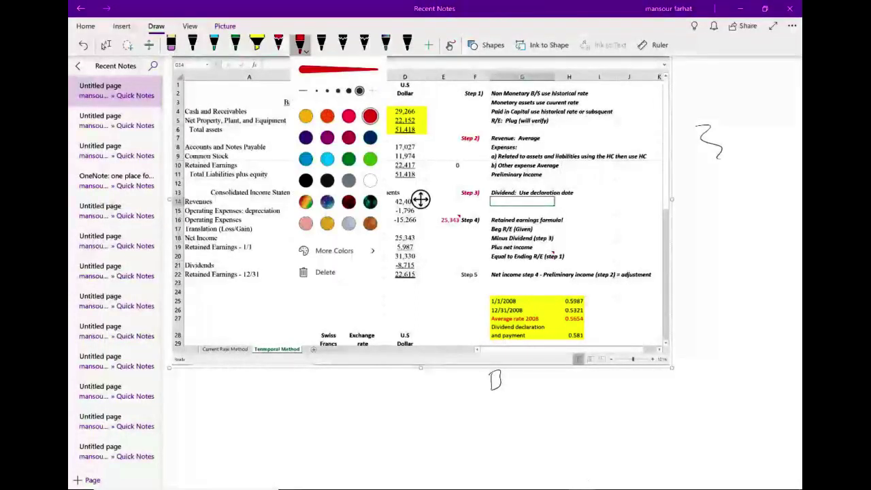
drag(697, 106, 715, 96)
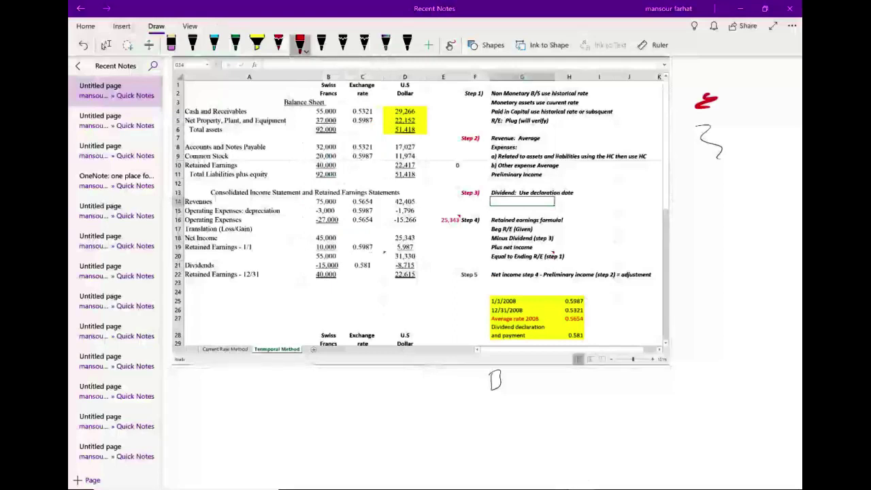
Handwrite the opening lines of the retained earnings formula, "Beg R/E" and "+ Net Income", in red beside the clipped worksheet
mouse_move(603, 170)
mouse_down()
mouse_move(603, 193)
mouse_move(625, 190)
mouse_up()
drag(634, 179, 627, 196)
drag(656, 169, 668, 185)
drag(681, 160, 672, 187)
mouse_move(702, 161)
mouse_down()
mouse_move(695, 172)
mouse_move(704, 185)
mouse_up()
mouse_move(588, 215)
mouse_down()
mouse_move(587, 225)
mouse_move(627, 207)
mouse_move(646, 216)
mouse_up()
mouse_move(655, 194)
mouse_down()
mouse_move(655, 218)
mouse_move(660, 204)
mouse_up()
drag(678, 196, 675, 213)
drag(666, 215, 670, 198)
drag(668, 215, 700, 205)
mouse_move(709, 201)
mouse_down()
mouse_move(705, 212)
mouse_move(766, 200)
mouse_up()
Complete the handwritten formula with "- Div", a total line, and "Ending R/E" below it
drag(584, 253, 607, 248)
mouse_move(636, 236)
mouse_down()
mouse_move(639, 249)
mouse_move(652, 250)
mouse_up()
mouse_move(668, 239)
mouse_down()
mouse_move(669, 249)
mouse_move(688, 232)
mouse_up()
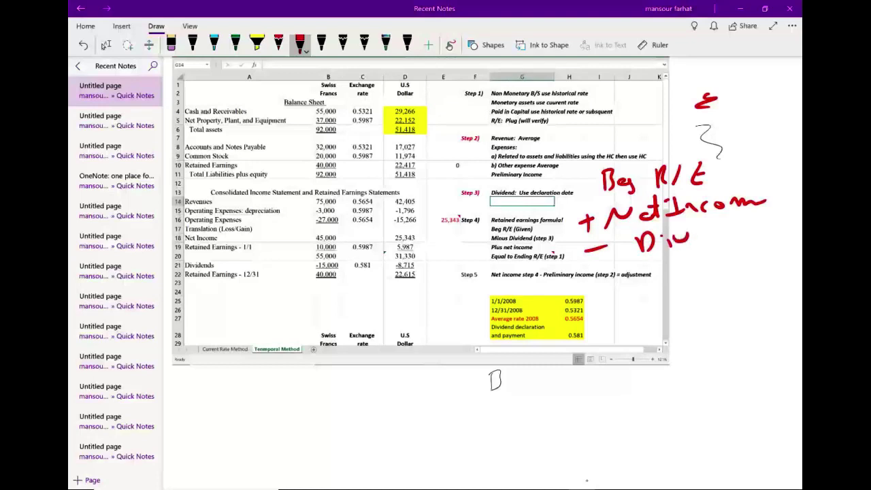
drag(605, 261, 739, 241)
mouse_move(640, 285)
mouse_down()
mouse_move(647, 305)
mouse_move(640, 295)
mouse_up()
drag(648, 301, 697, 284)
mouse_move(710, 269)
mouse_down()
mouse_move(710, 296)
mouse_move(714, 279)
mouse_up()
drag(714, 279, 725, 291)
mouse_move(741, 262)
mouse_down()
mouse_move(732, 287)
mouse_move(748, 288)
mouse_up()
drag(751, 275, 760, 273)
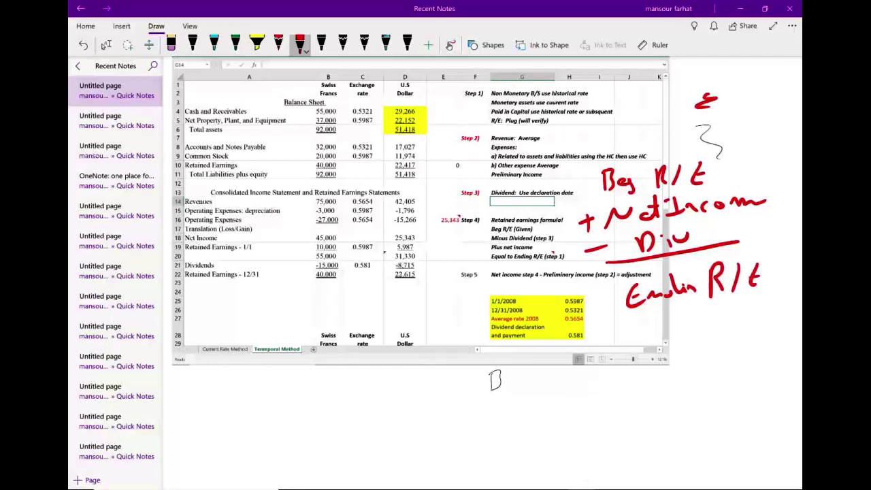
Circle the dollar amount of Retained Earnings - 1/1 in red and handwrite 5,987 below the clip
scroll(435, 218, down, 1)
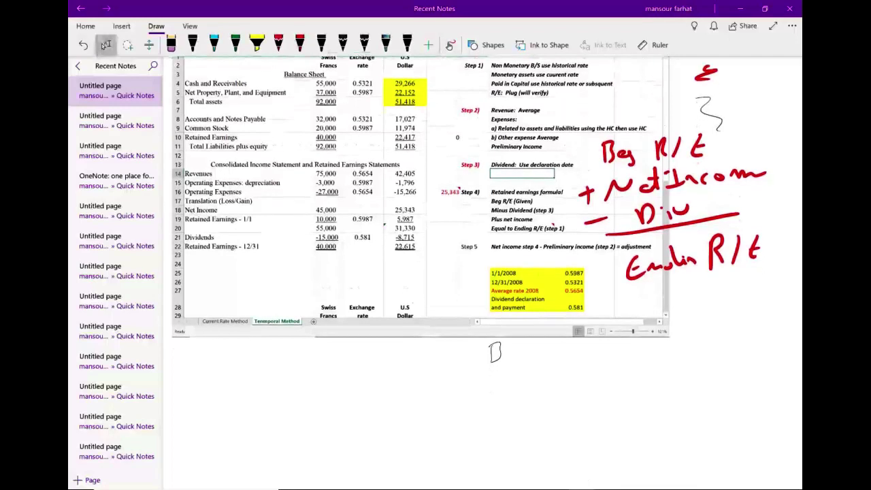
click(299, 45)
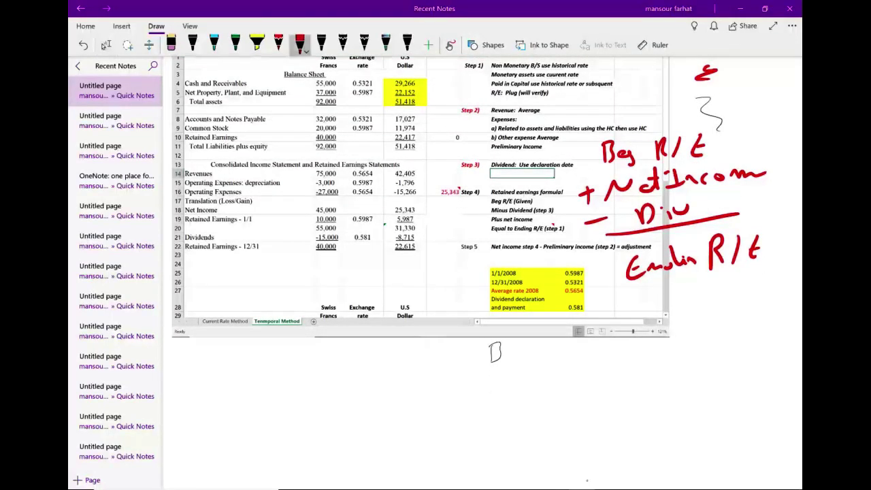
mouse_move(406, 213)
mouse_down()
mouse_move(400, 225)
mouse_move(391, 211)
mouse_up()
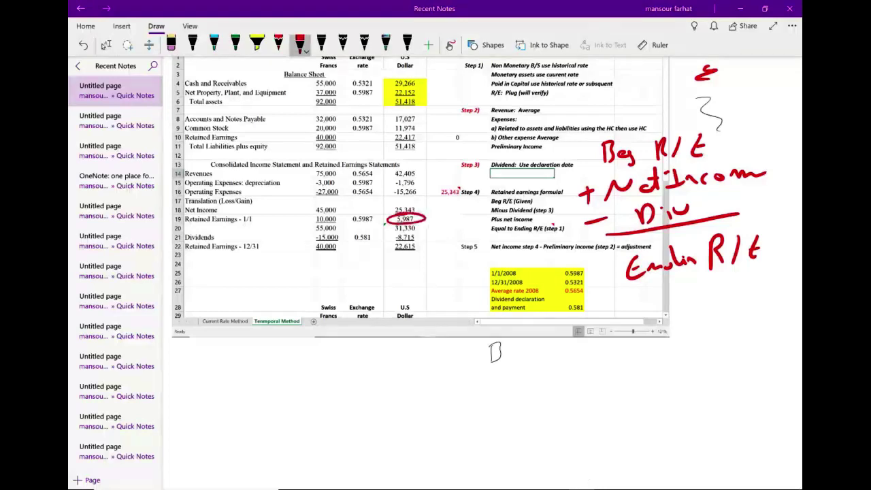
mouse_move(332, 352)
mouse_down()
mouse_move(318, 371)
mouse_move(386, 362)
mouse_up()
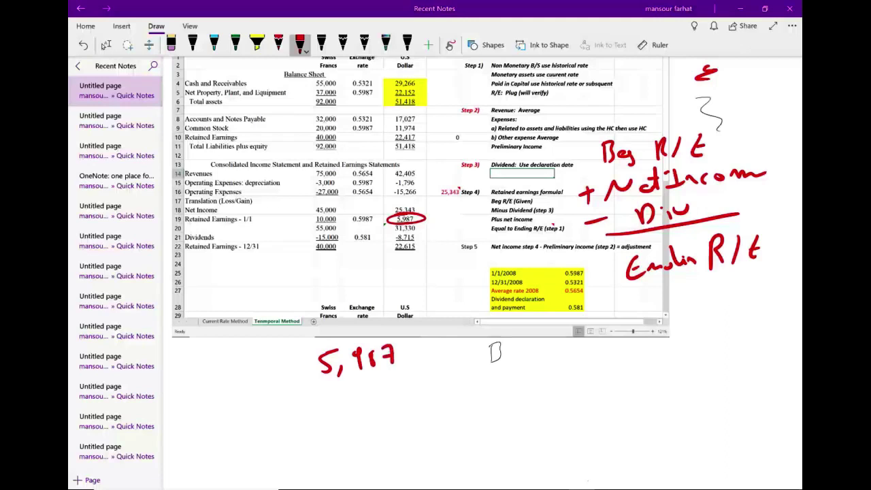
Circle the preliminary income of 25,343 and write + X under 5,987, plus a minus sign on the following line
mouse_move(452, 181)
mouse_down()
mouse_move(464, 199)
mouse_move(457, 179)
mouse_up()
mouse_move(293, 395)
mouse_down()
mouse_move(366, 397)
mouse_move(352, 397)
mouse_up()
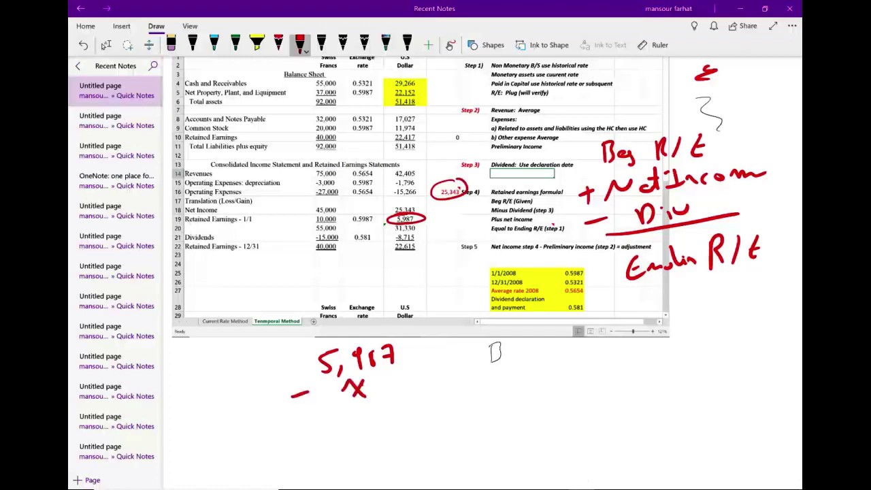
mouse_move(300, 387)
mouse_down()
mouse_move(300, 424)
mouse_move(310, 424)
mouse_up()
Circle the dollar dividends amount, handwrite -8,715 under the X, and draw a total line beneath it
mouse_move(408, 229)
mouse_down()
mouse_move(408, 247)
mouse_move(422, 228)
mouse_up()
drag(326, 417, 352, 405)
mouse_move(352, 405)
mouse_down()
mouse_move(349, 421)
mouse_move(347, 410)
mouse_move(359, 421)
mouse_up()
mouse_move(366, 404)
mouse_down()
mouse_move(371, 420)
mouse_move(382, 421)
mouse_up()
mouse_move(389, 406)
mouse_down()
mouse_move(388, 420)
mouse_move(398, 400)
mouse_up()
drag(311, 435, 442, 419)
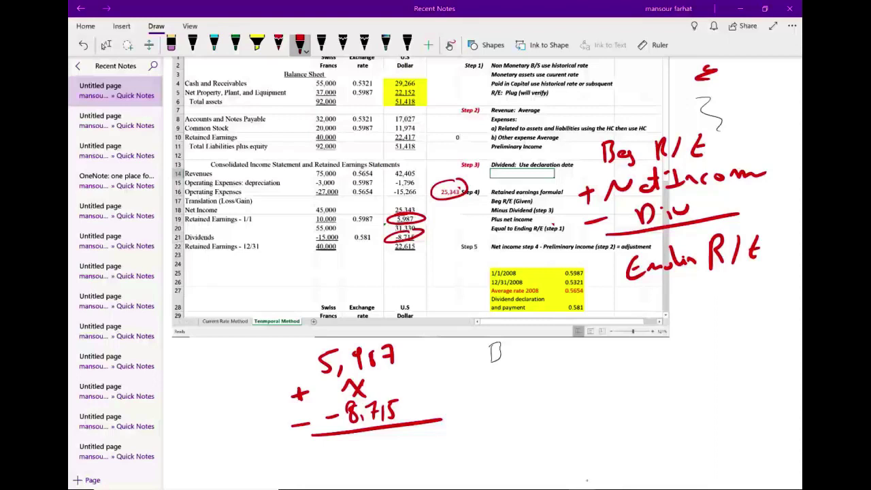
Circle the balance sheet's dollar Retained Earnings and handwrite 22,417 below the total line
mouse_move(411, 129)
mouse_down()
mouse_move(389, 132)
mouse_move(408, 127)
mouse_up()
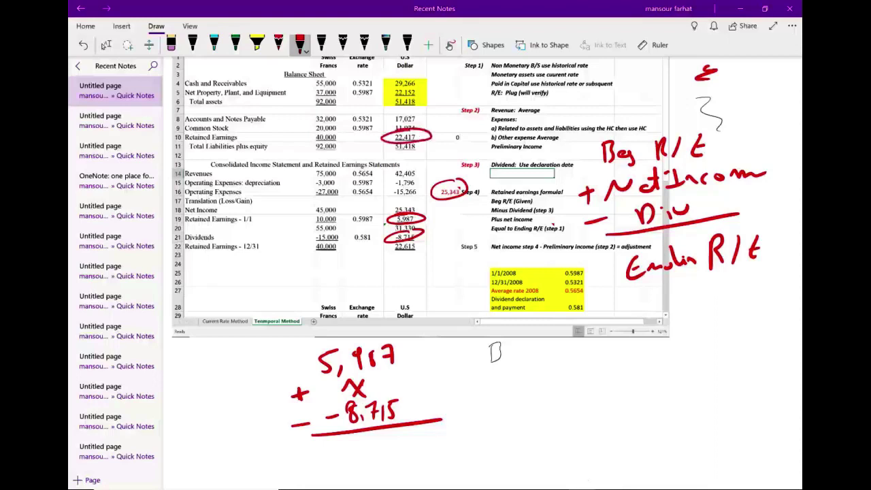
drag(335, 442, 352, 456)
drag(354, 439, 369, 451)
mouse_move(374, 443)
mouse_down()
mouse_move(372, 450)
mouse_move(397, 446)
mouse_up()
mouse_move(405, 429)
mouse_down()
mouse_move(419, 429)
mouse_move(413, 447)
mouse_up()
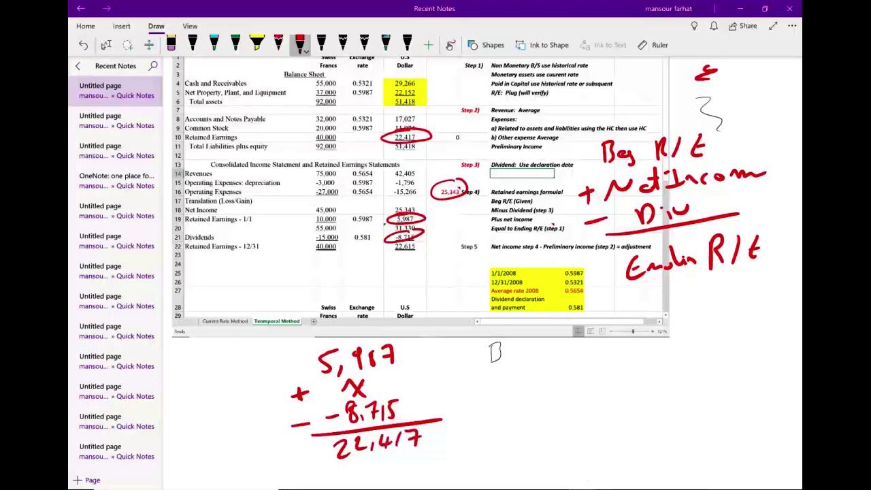
Switch to Calculator and solve for the unknown net income by computing 5987 - 8715 - 22417
key(super)
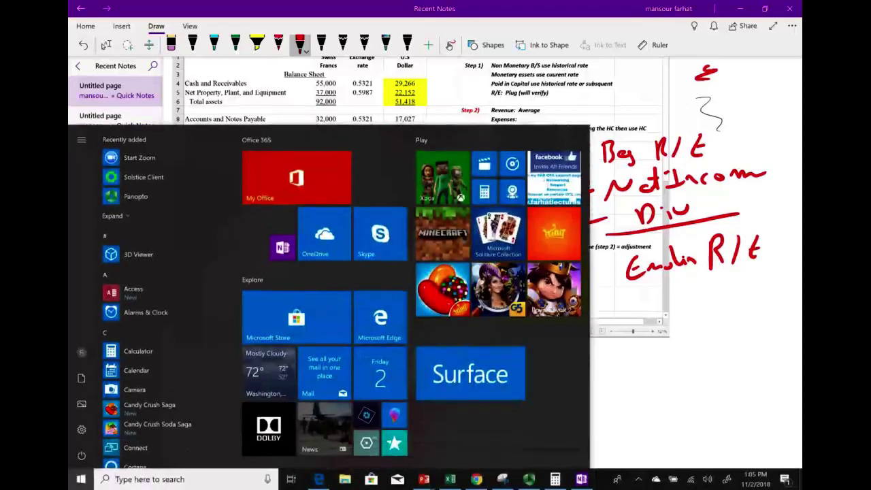
click(484, 192)
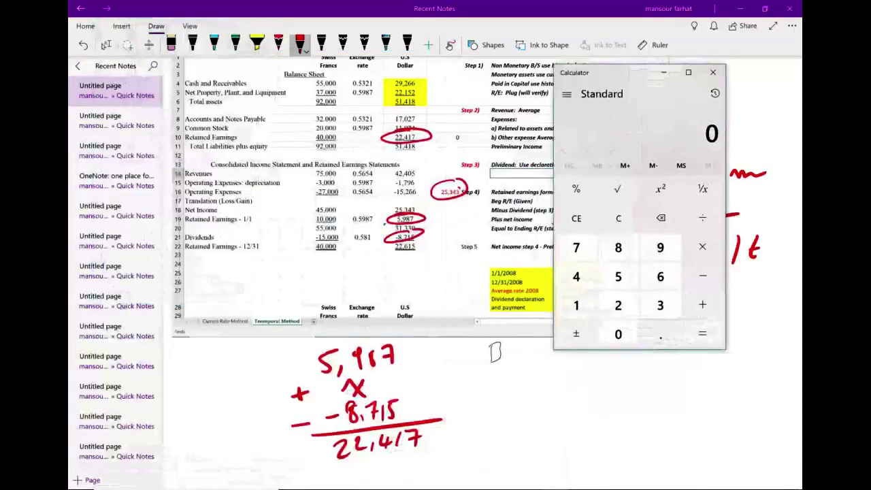
text(5987)
key(minus)
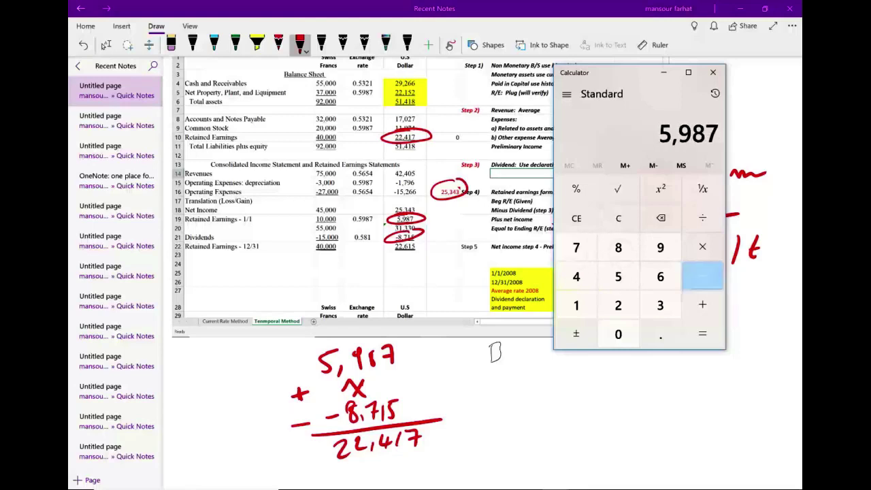
text(8715)
key(Return)
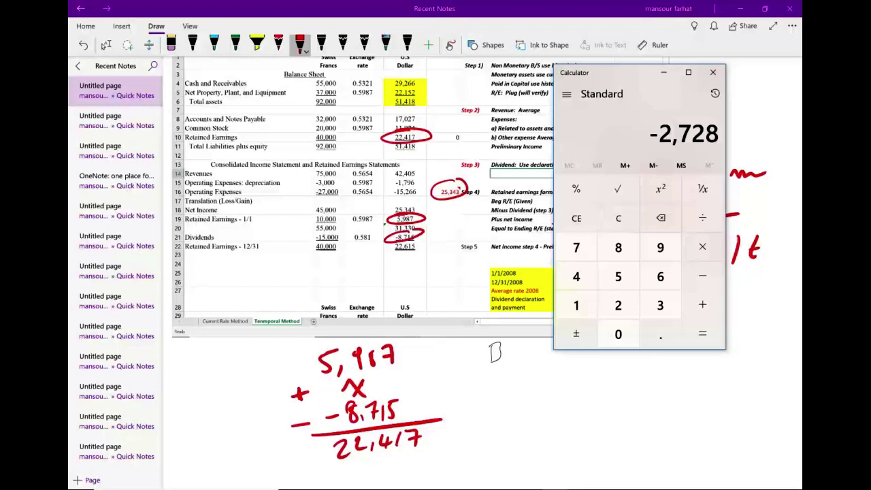
key(minus)
text(22417)
key(Return)
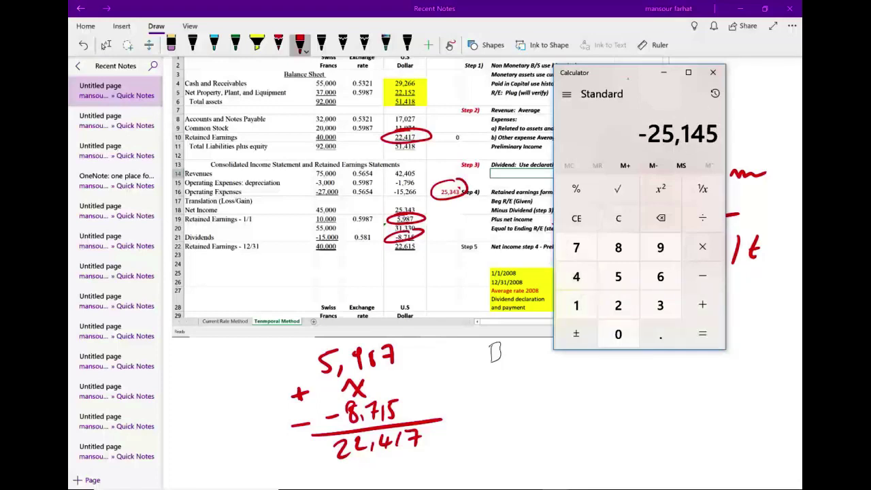
Return to the OneNote page and handwrite the solved net income, 25,145, beside the X
key(alt+Tab)
drag(399, 372, 400, 374)
mouse_move(408, 368)
mouse_down()
mouse_move(419, 379)
mouse_move(441, 379)
mouse_up()
key(super)
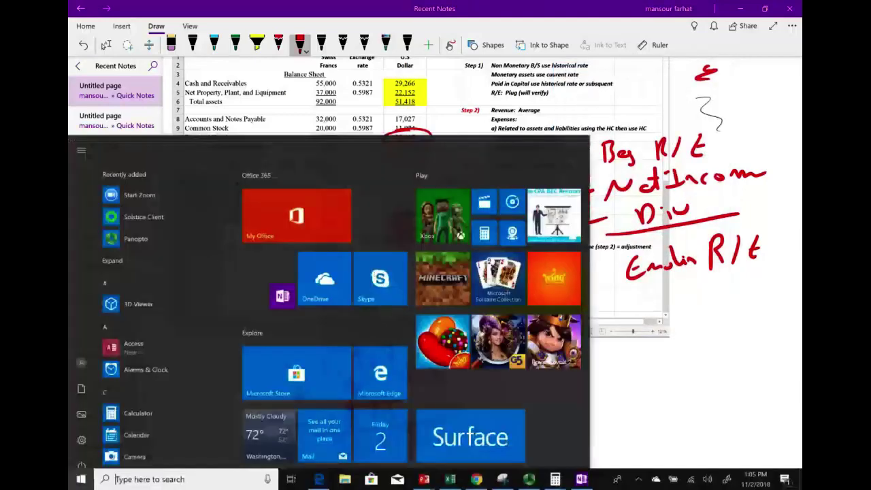
click(555, 479)
key(alt+Tab)
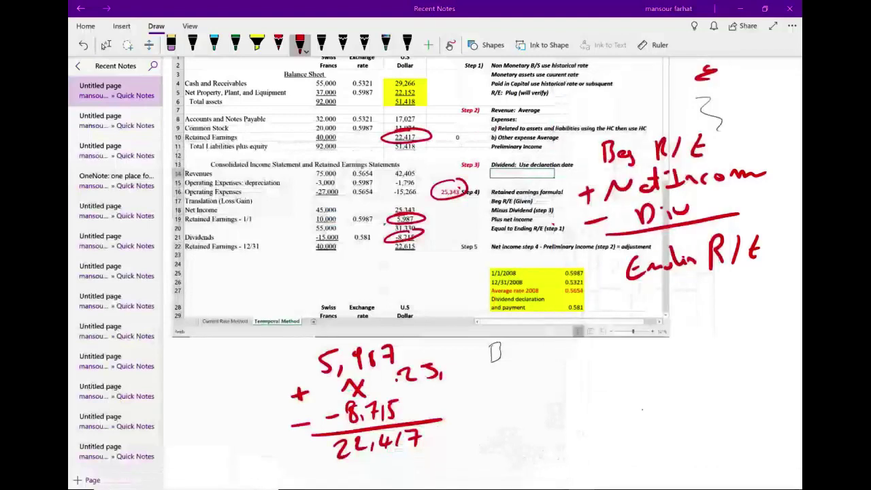
mouse_move(431, 361)
mouse_down()
mouse_move(456, 374)
mouse_move(472, 367)
mouse_up()
drag(468, 359, 468, 373)
drag(482, 357, 478, 372)
Switch to Calculator and check the ending retained earnings by computing 5987 + 25145 - 8715
key(super)
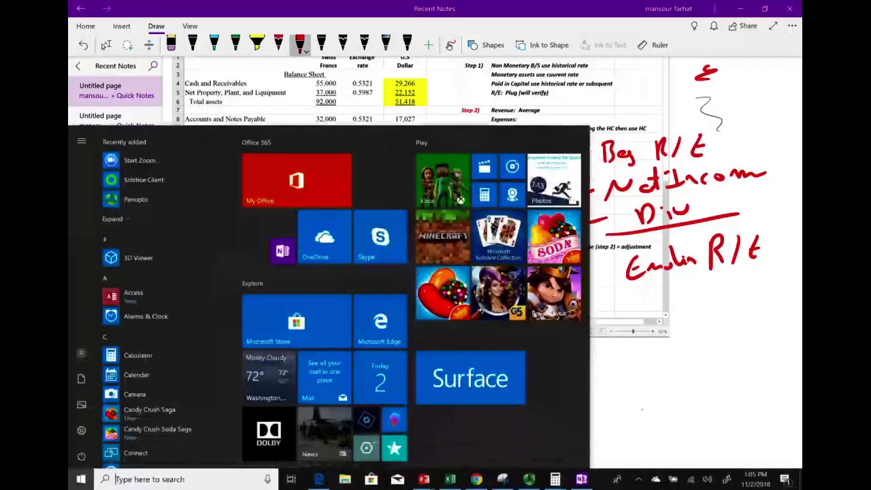
mouse_move(555, 478)
click(581, 422)
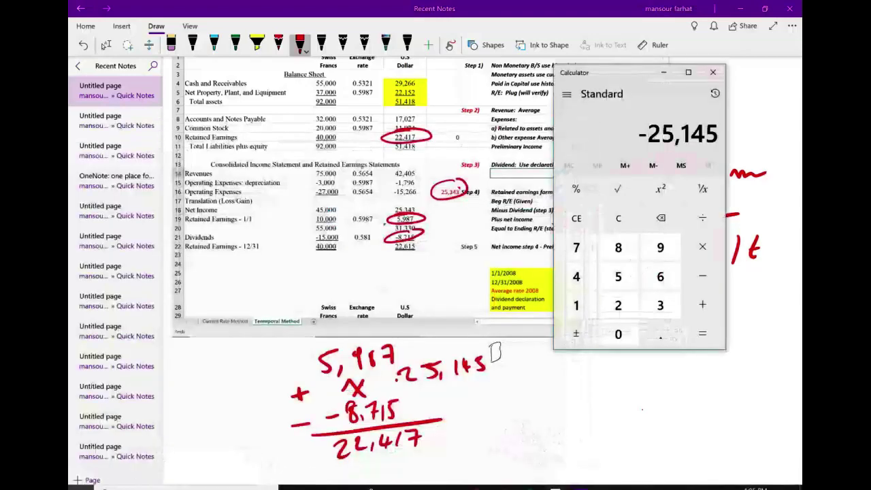
key(q)
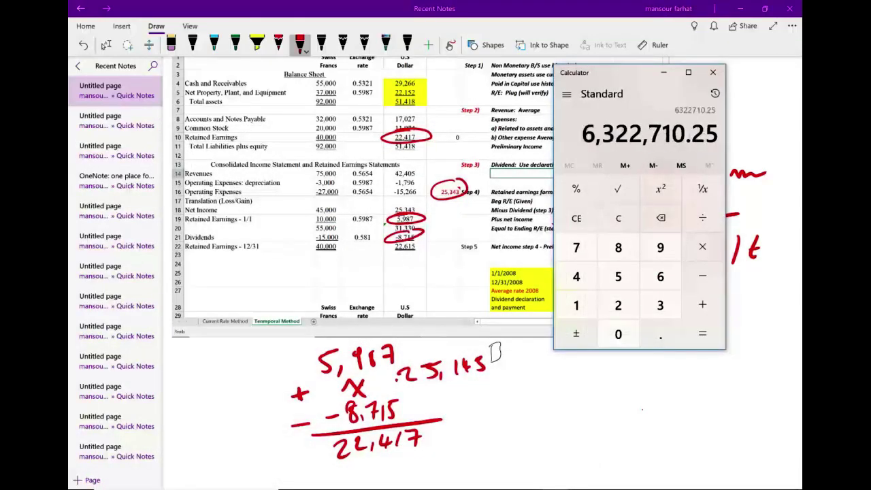
key(Escape)
text(59)
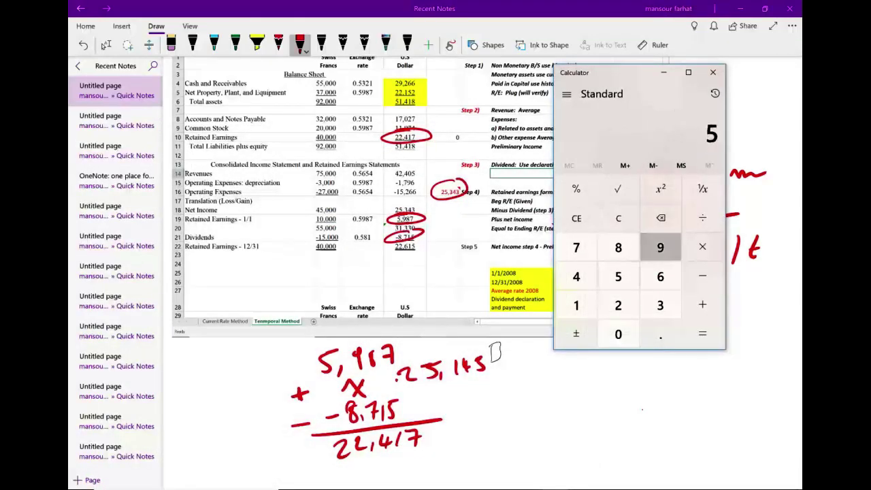
text(87)
key(plus)
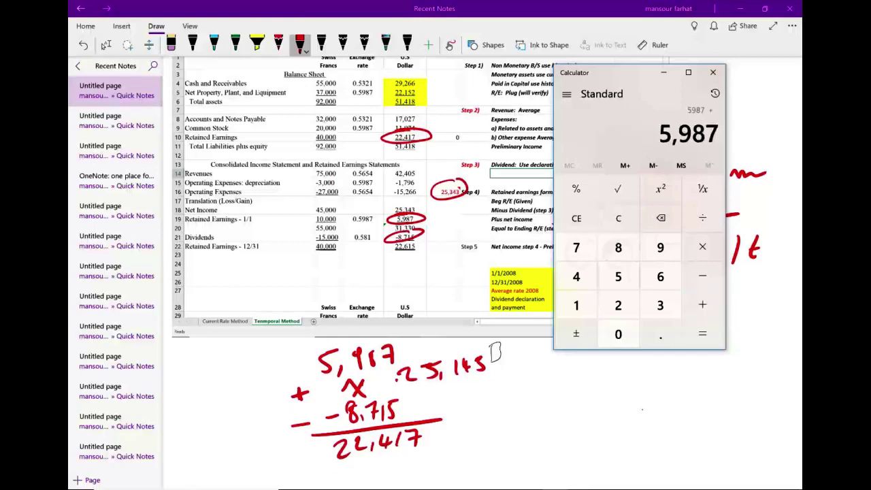
text(25145)
key(Return)
key(minus)
text(871)
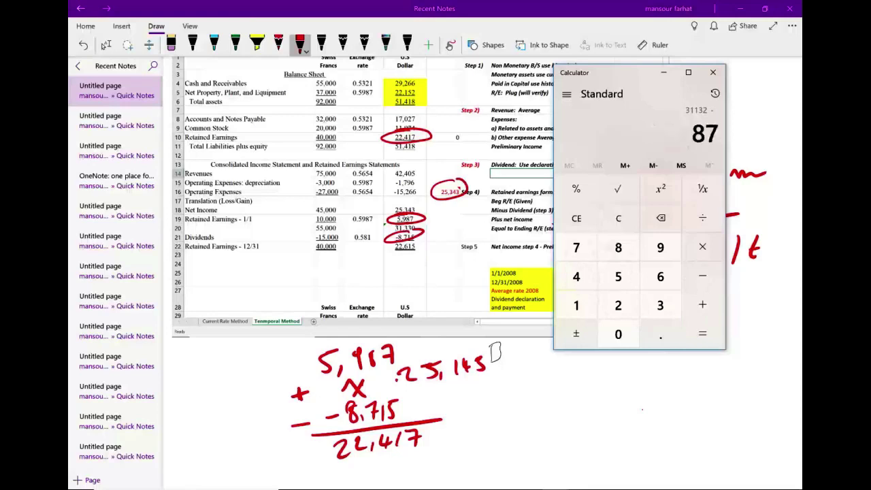
text(5)
key(Return)
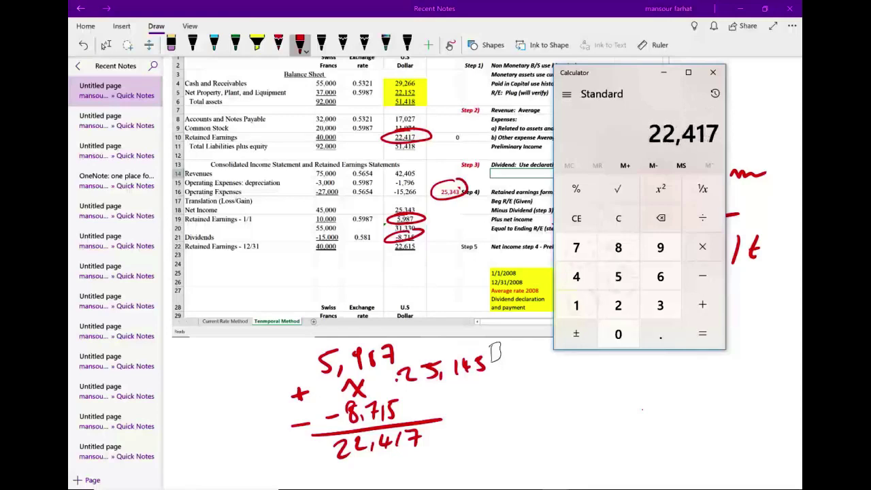
On the OneNote page, double-underline the handwritten 22,417, circle the 25,145, and label it NI
drag(336, 457, 438, 452)
drag(348, 479, 430, 464)
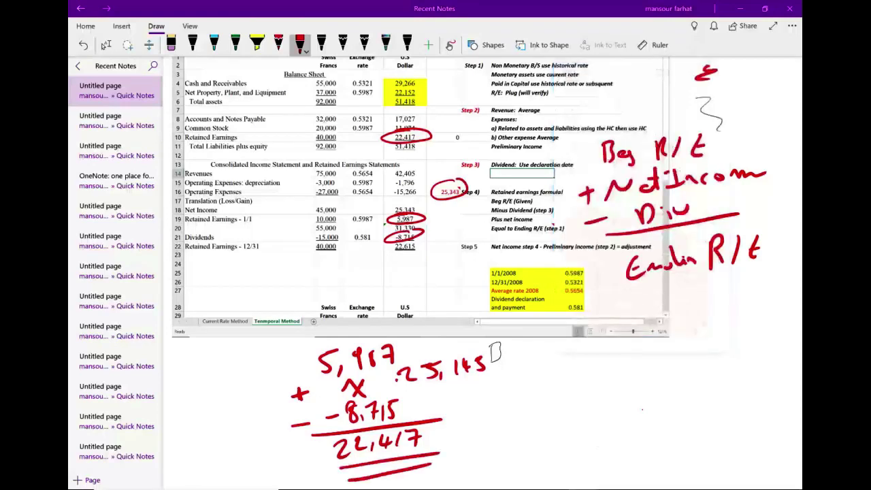
mouse_move(485, 342)
mouse_down()
mouse_move(471, 393)
mouse_move(500, 341)
mouse_up()
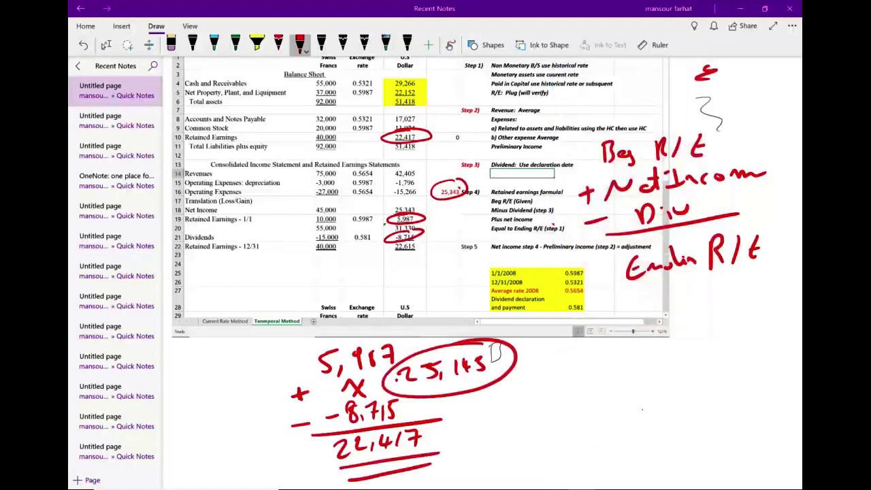
mouse_move(464, 412)
mouse_down()
mouse_move(469, 400)
mouse_move(491, 393)
mouse_up()
mouse_move(503, 392)
mouse_down()
mouse_move(502, 408)
mouse_move(509, 389)
mouse_up()
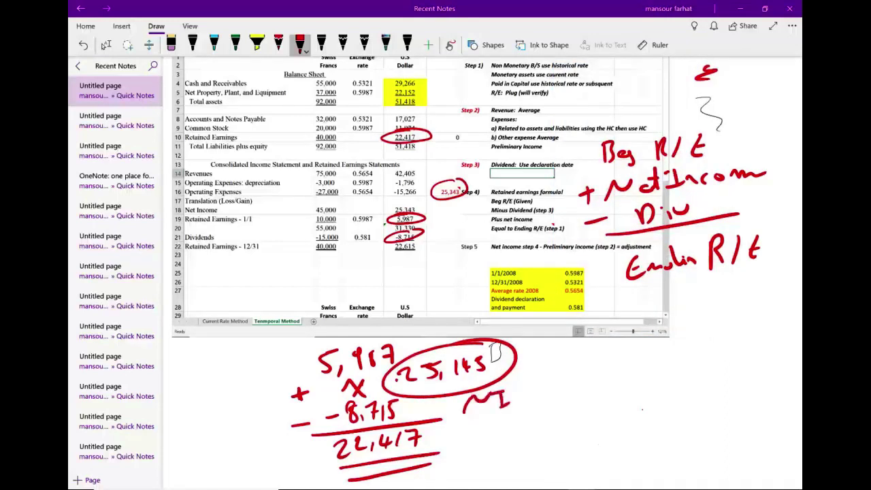
Switch to the Foreign currency translation workbook in Excel and select the preliminary income total in E16
key(super)
mouse_move(450, 479)
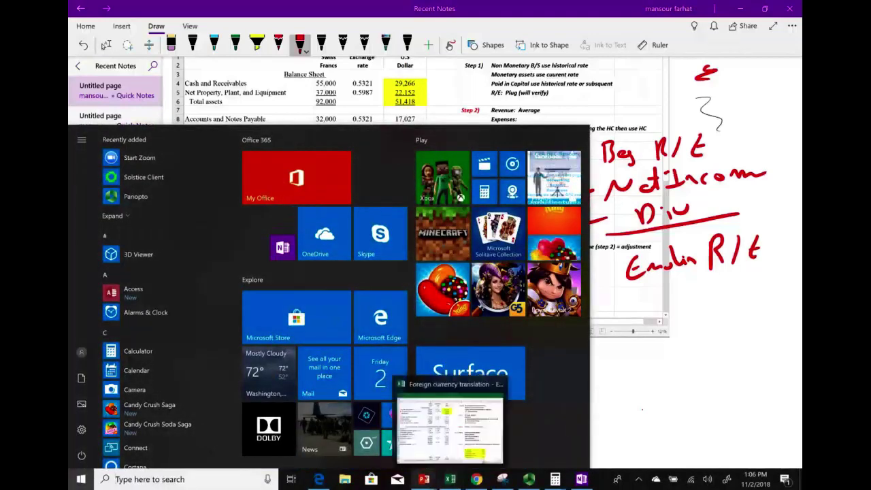
click(449, 479)
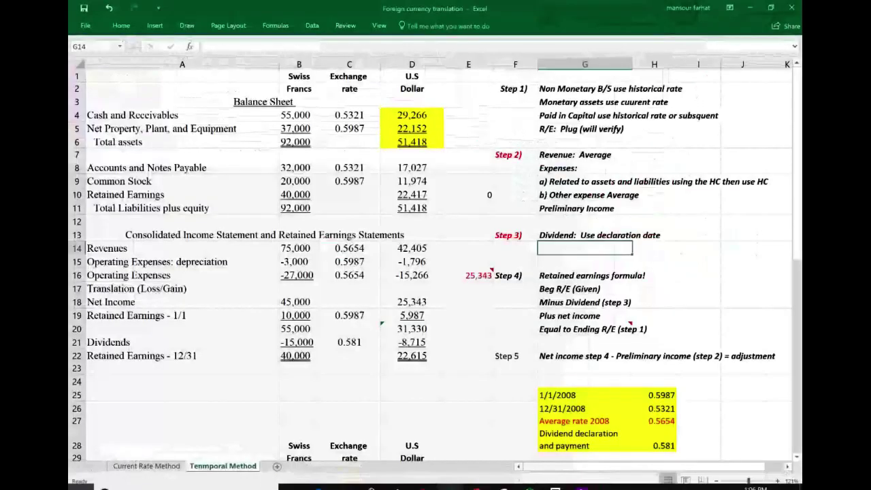
click(584, 235)
key(Down)
key(Down)
key(Down)
key(Left)
key(Left)
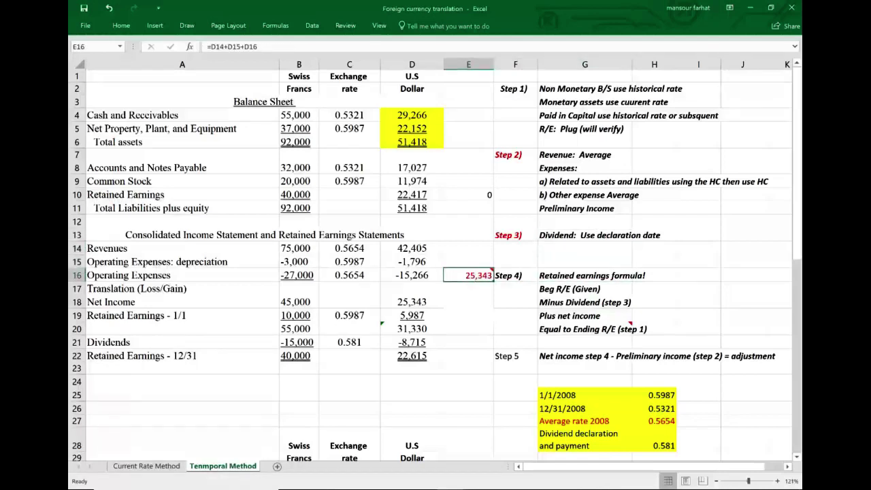
click(468, 288)
click(412, 288)
text(=)
key(BackSpace)
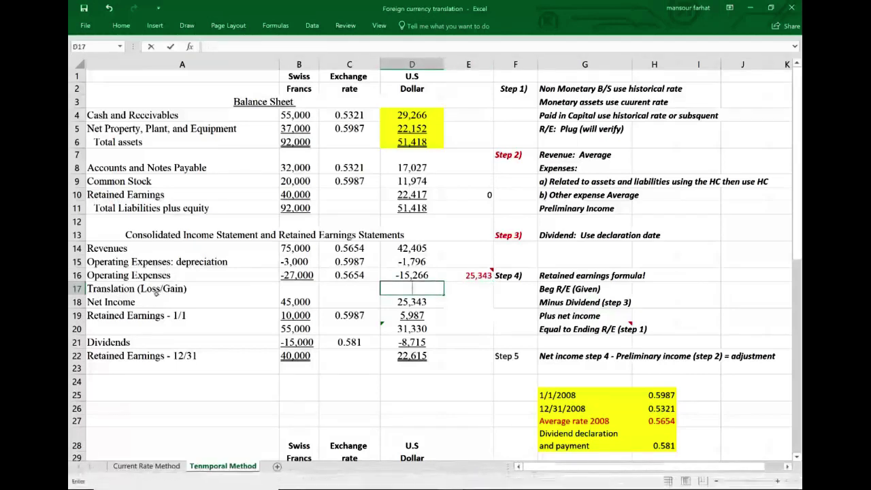
Color the Translation (Loss/Gain) label in the income statement dark red
click(120, 290)
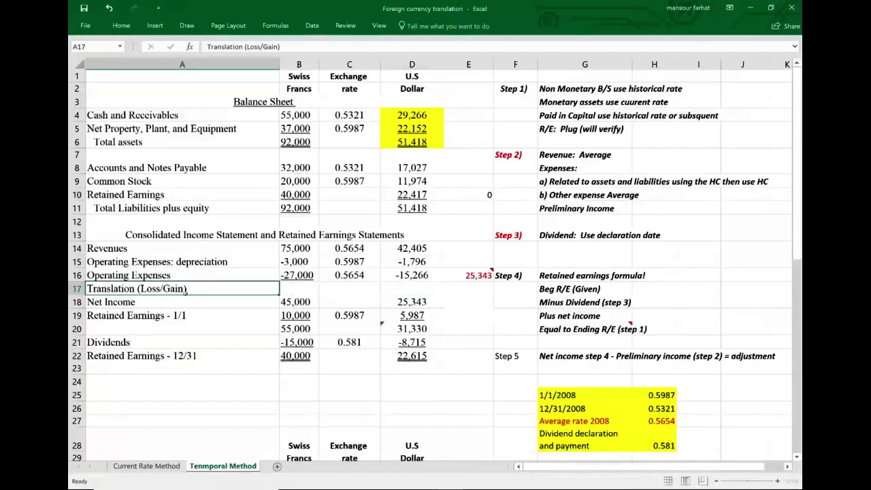
right_click(208, 288)
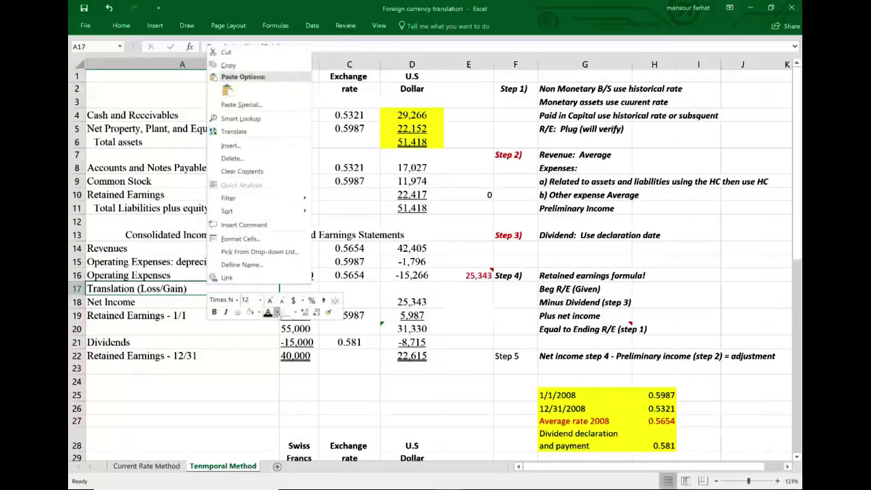
click(276, 312)
click(215, 398)
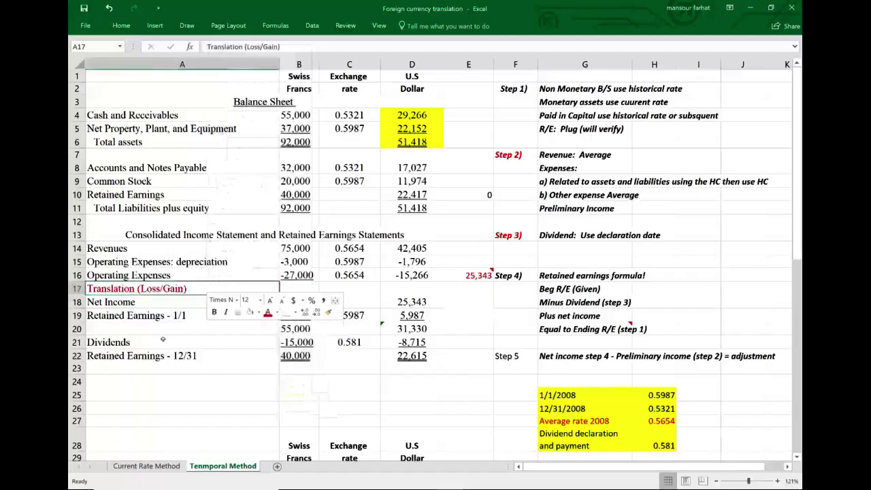
click(162, 338)
Enter the solved net income, 25145, in cell E14 beside the dollar Revenues
click(419, 292)
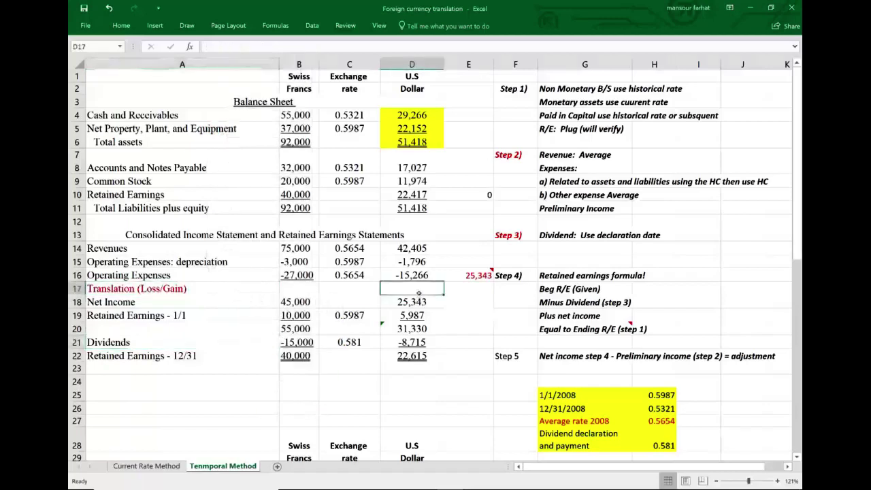
click(482, 302)
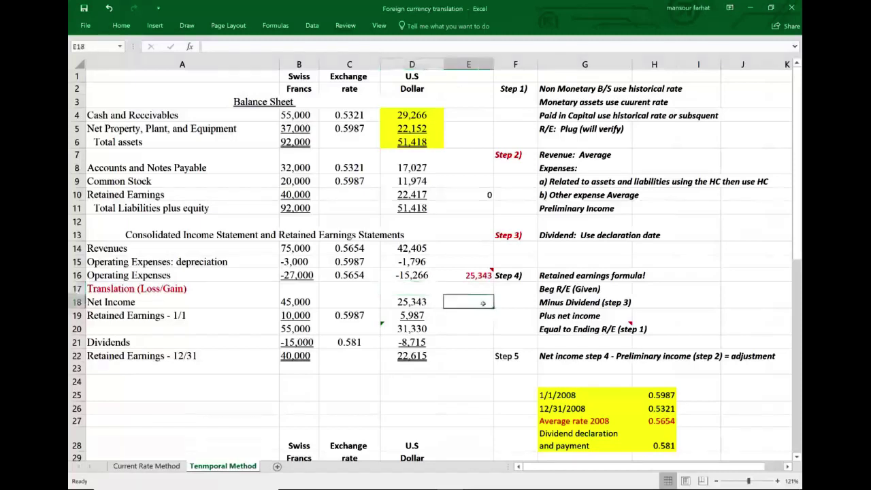
click(473, 248)
text(2)
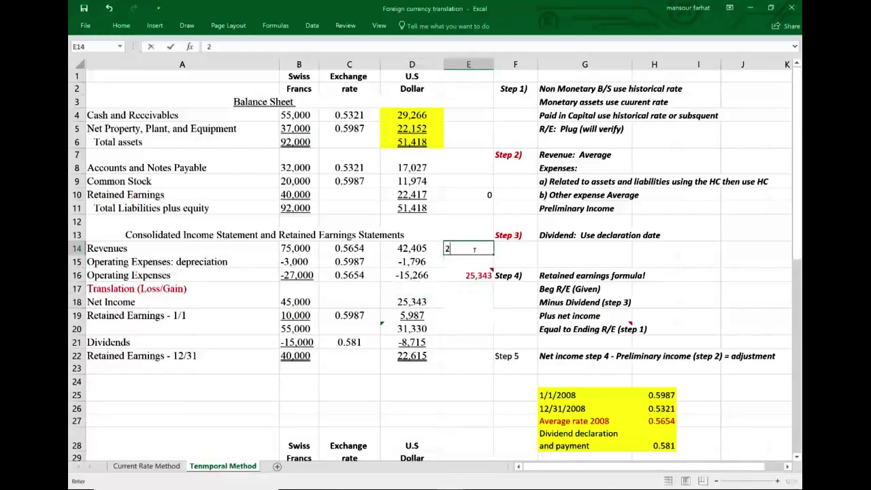
text(5145)
key(Return)
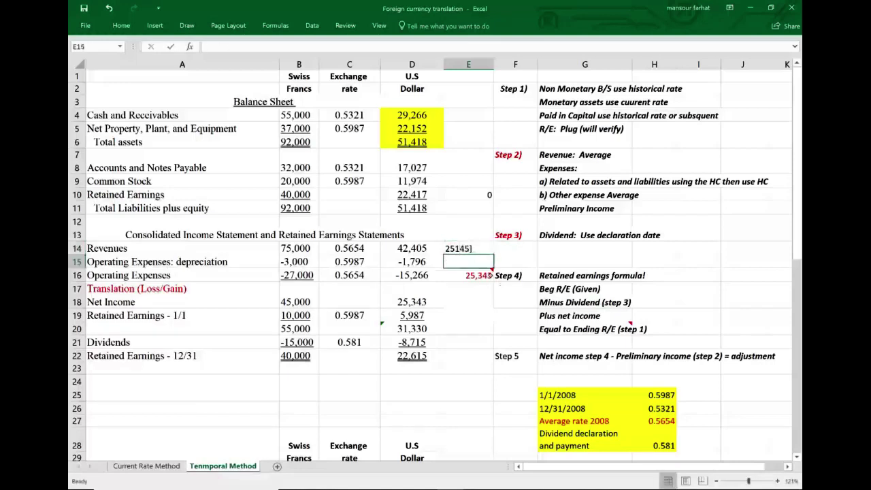
double_click(469, 248)
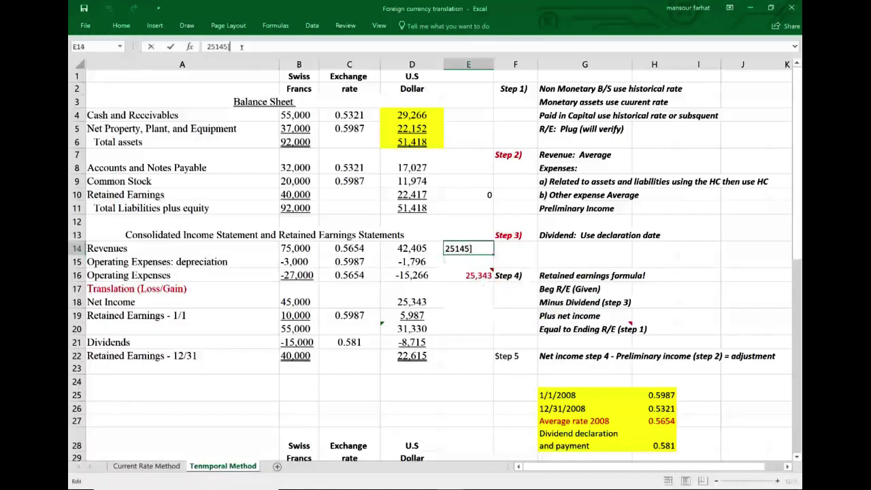
Calculate the dollar Translation (Loss/Gain) in D17 as the solved net income in E14 minus the preliminary income in E16
click(408, 289)
text(=)
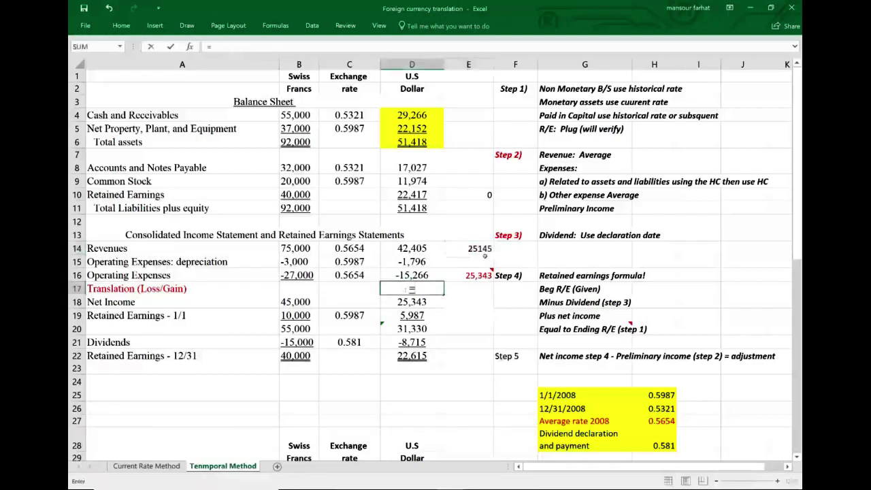
click(482, 249)
text(-)
click(473, 277)
key(Return)
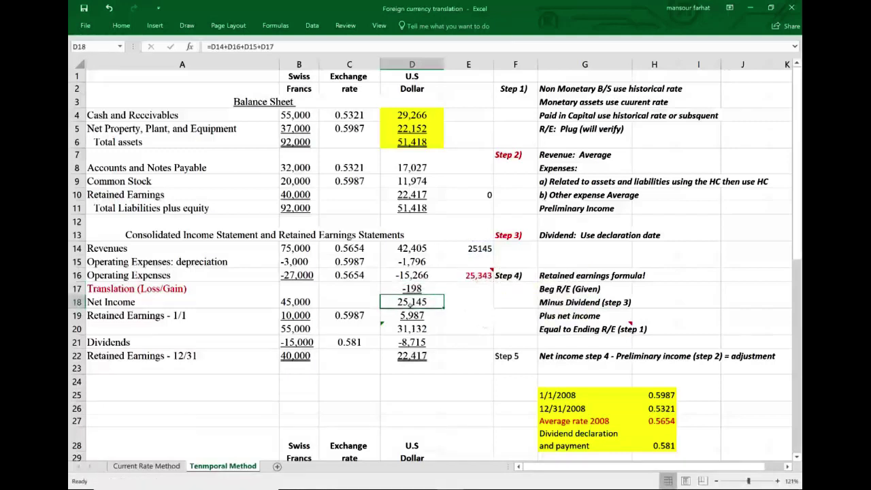
Color the dollar Net Income amount in D18 red
right_click(421, 304)
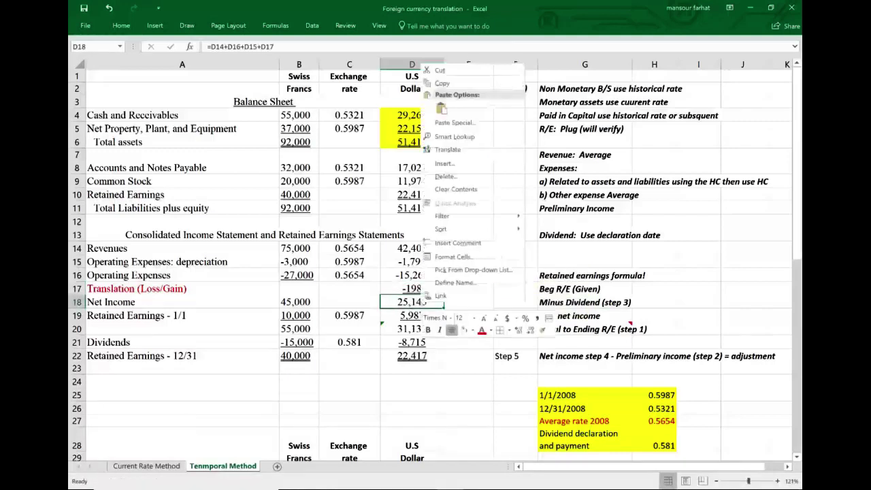
click(470, 382)
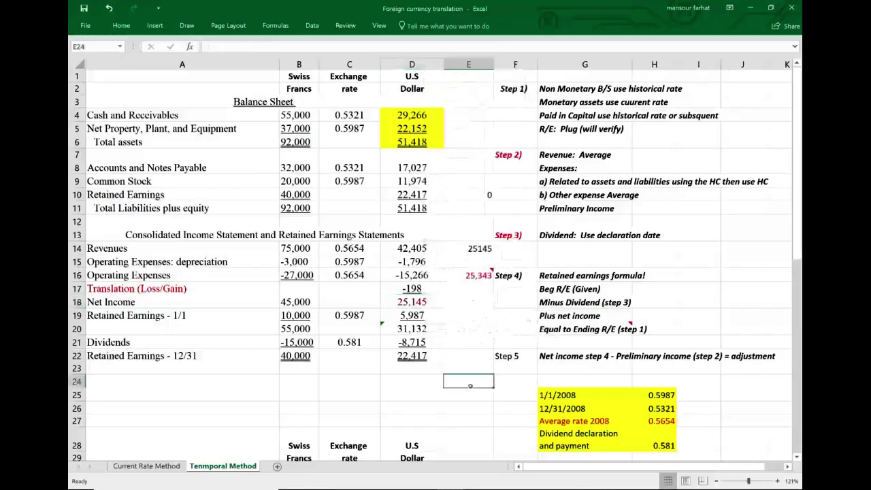
click(431, 303)
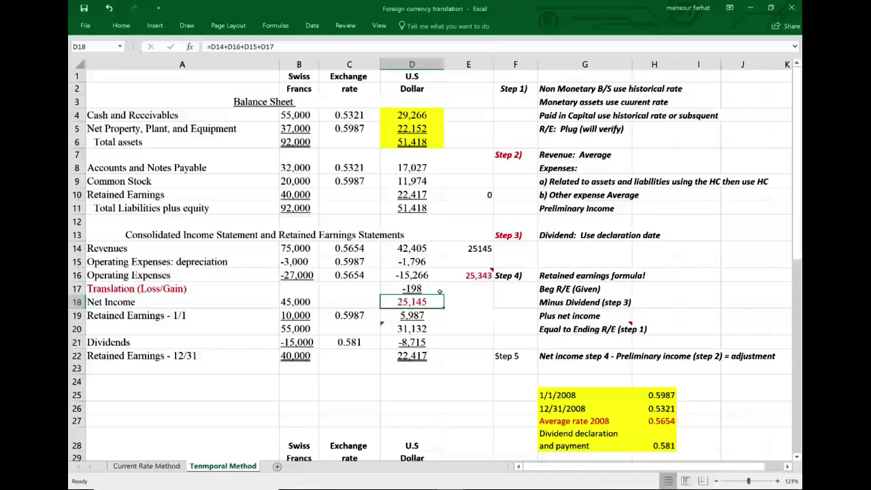
Circle Preliminary Income in the step 2 notes and "Net income step 4" in the step 5 note with red ink
click(563, 359)
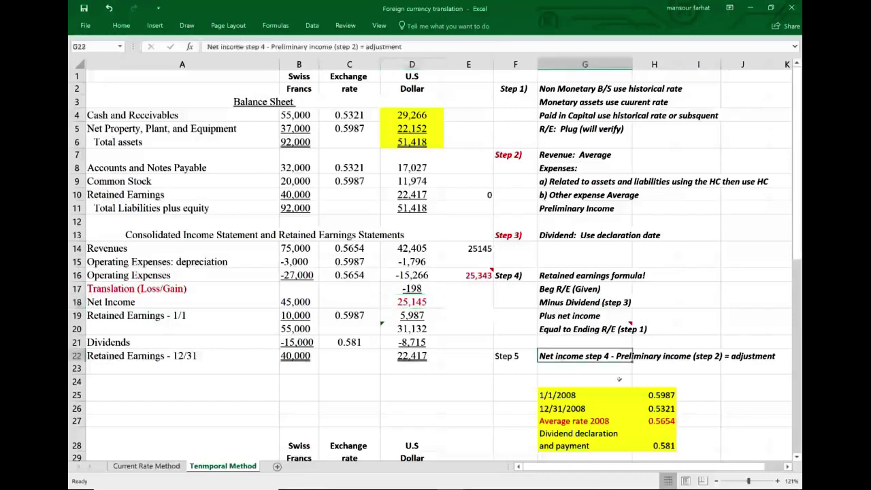
key(Right)
key(Left)
key(Left)
key(Right)
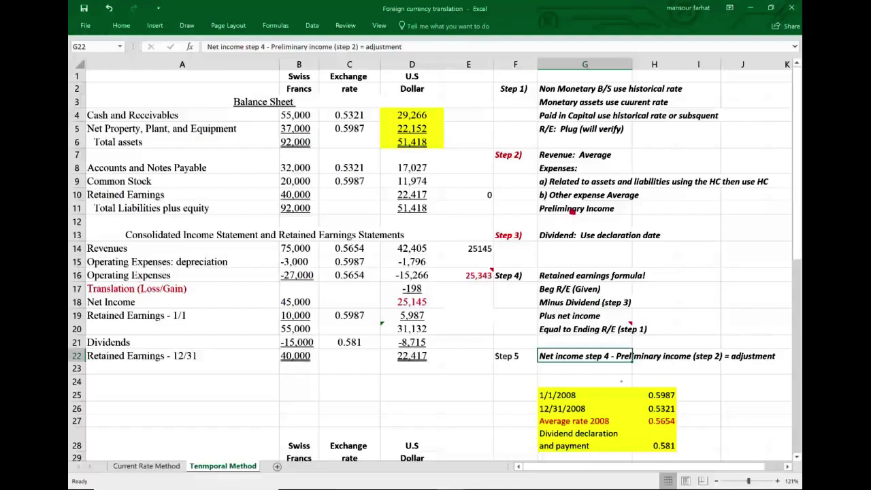
mouse_move(544, 203)
mouse_down()
mouse_move(580, 223)
mouse_move(553, 195)
mouse_up()
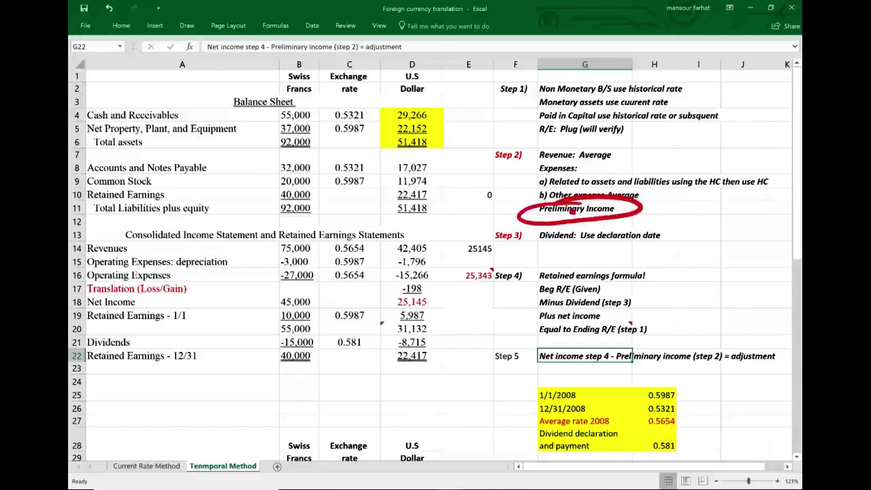
mouse_move(598, 341)
mouse_down()
mouse_move(541, 349)
mouse_move(615, 338)
mouse_up()
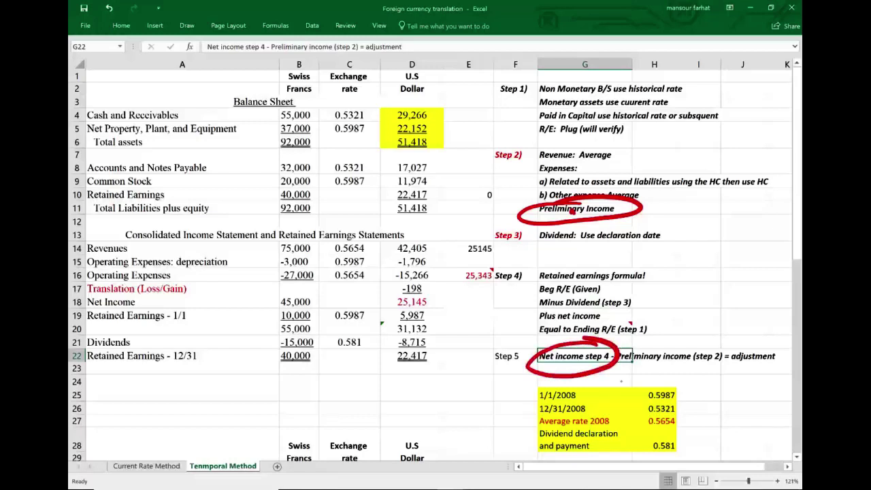
Box "Plus net income" in the step 4 formula and circle the dollar translation loss/gain amount in red ink
mouse_move(537, 310)
mouse_down()
mouse_move(605, 307)
mouse_move(533, 322)
mouse_move(565, 310)
mouse_up()
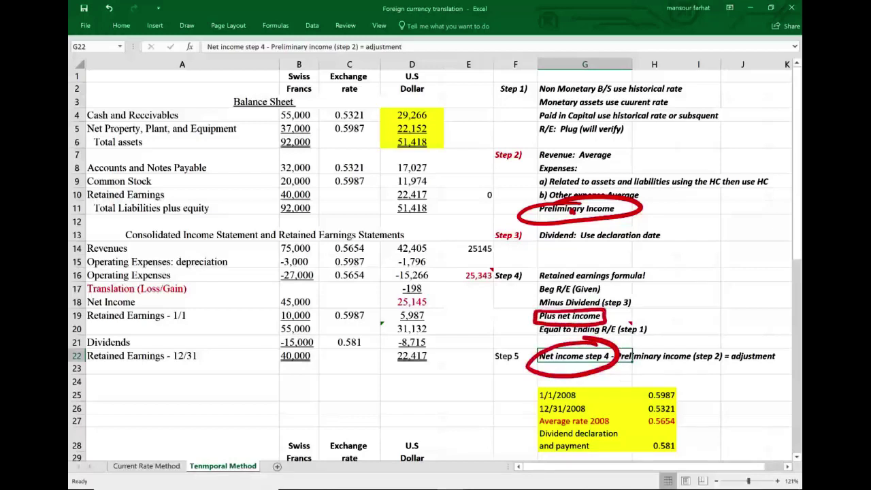
mouse_move(420, 278)
mouse_down()
mouse_move(414, 297)
mouse_move(430, 280)
mouse_up()
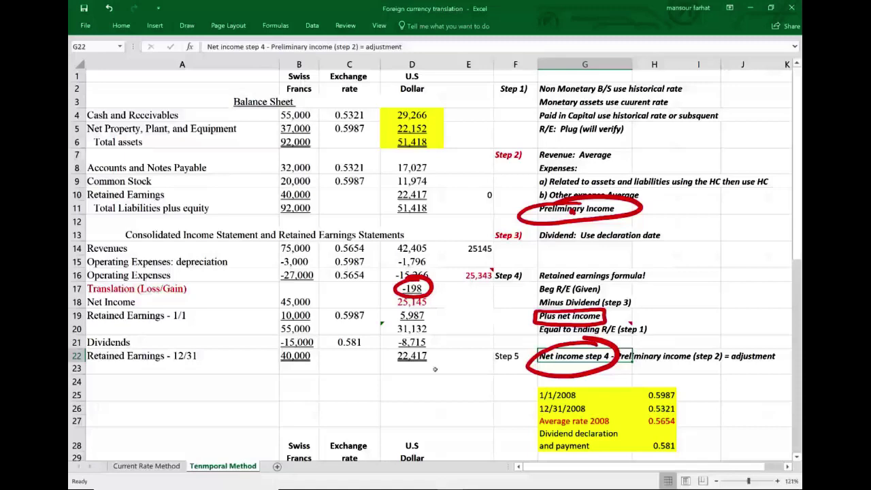
right_click(434, 368)
key(Escape)
Examine the net monetary position schedule below the statements, down to the translation adjustment row
click(346, 380)
key(Down)
key(Down)
key(Down)
key(Down)
key(Down)
key(Down)
key(Down)
key(Down)
key(Down)
key(Down)
key(Down)
key(Down)
key(Down)
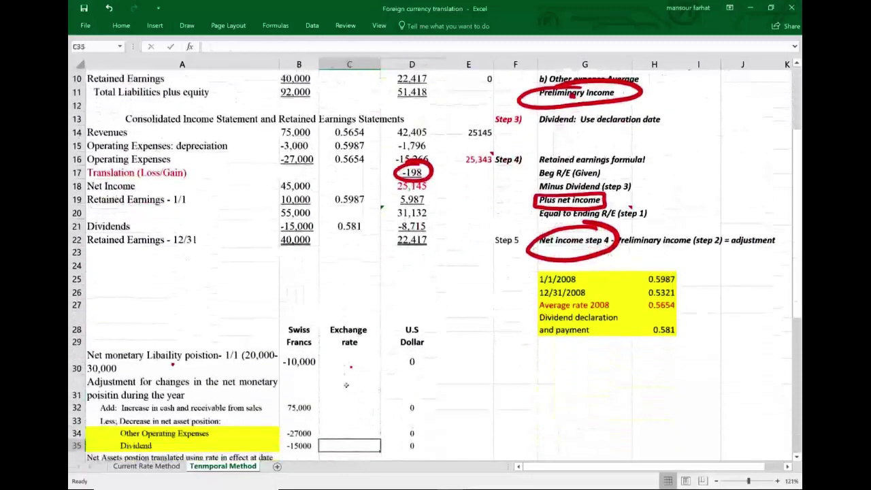
key(Down)
key(Down)
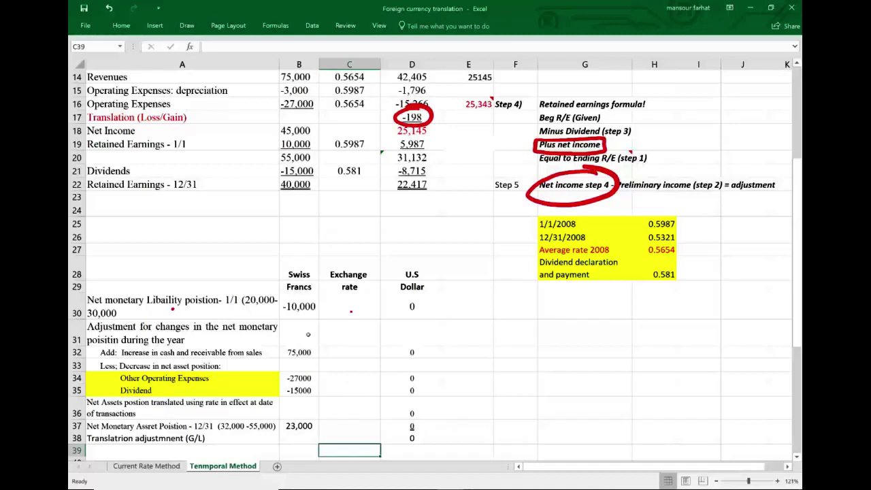
Check the opening net monetary liability row, switch to the PowerPoint translation deck, and present slide 26 with the comparative balance sheets
click(120, 308)
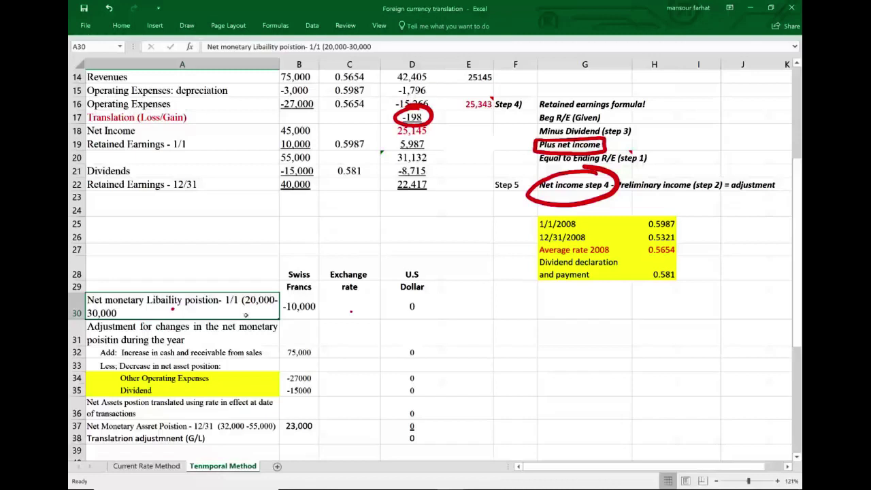
click(305, 305)
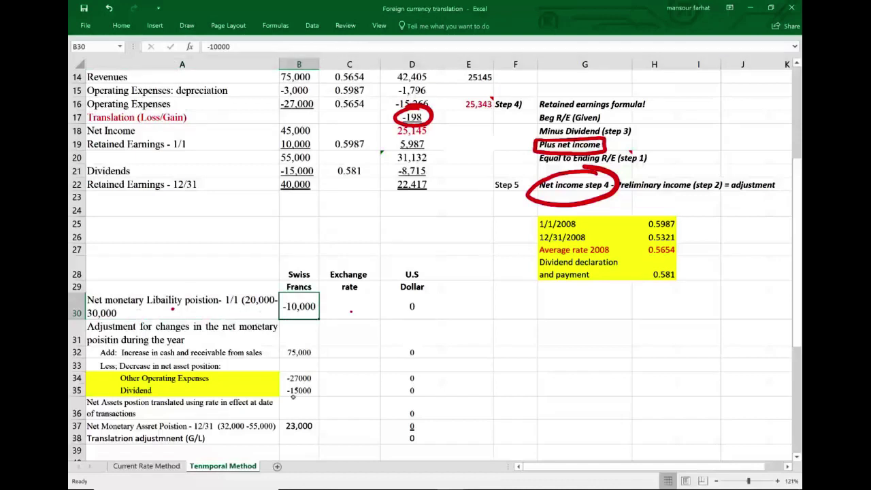
mouse_move(293, 487)
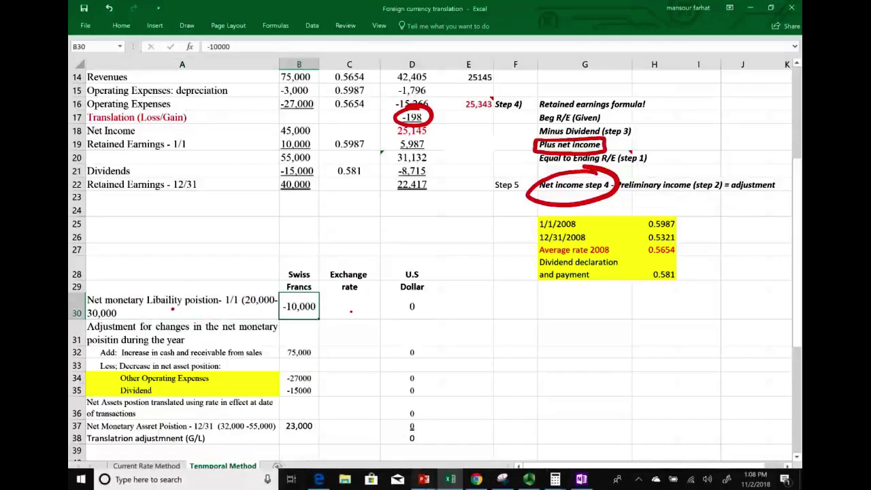
click(424, 479)
click(540, 425)
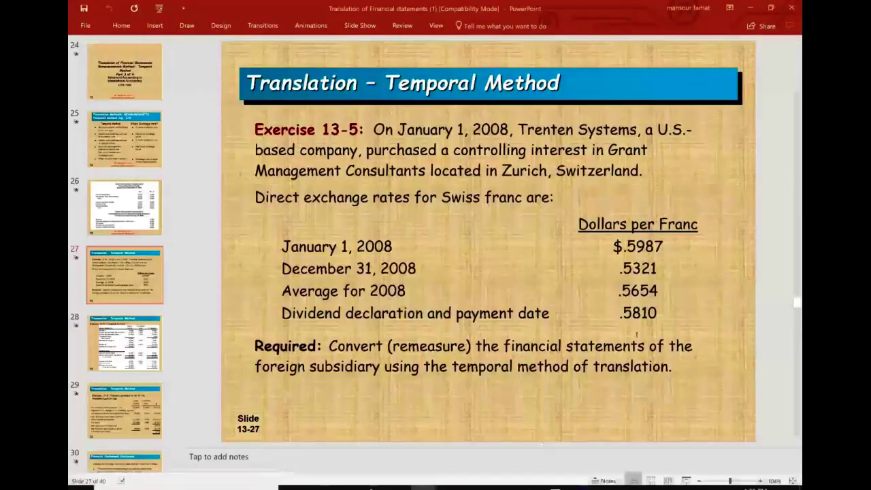
scroll(752, 377, up, 1)
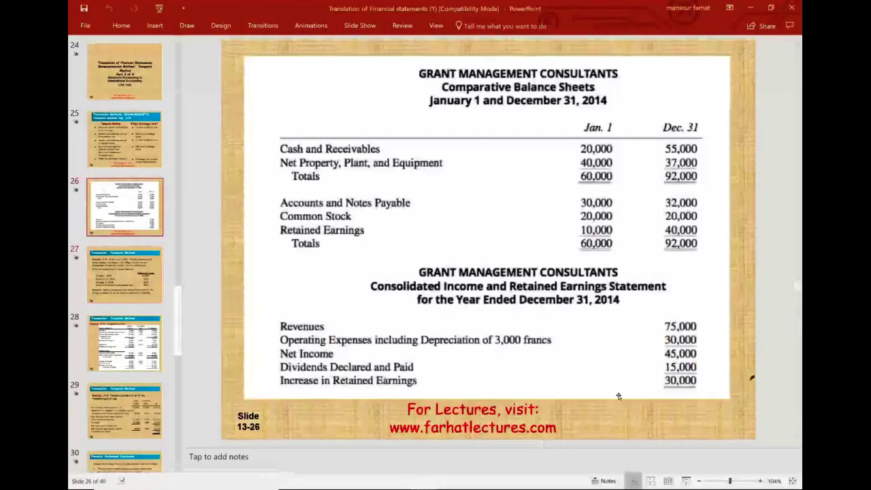
click(685, 480)
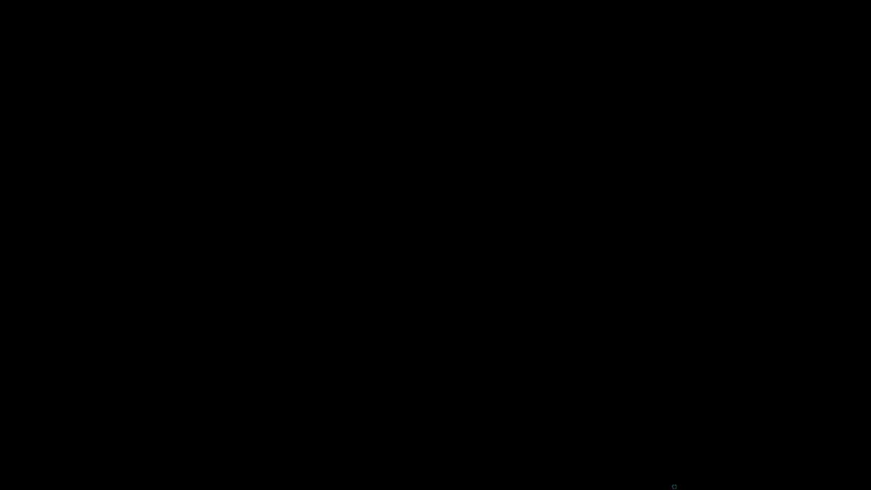
Circle the Jan. 1 cash and receivables in red ink, link them by arrow to accounts and notes payable, and write -10,000 beside them
mouse_move(558, 131)
mouse_down()
mouse_move(544, 146)
mouse_move(571, 121)
mouse_up()
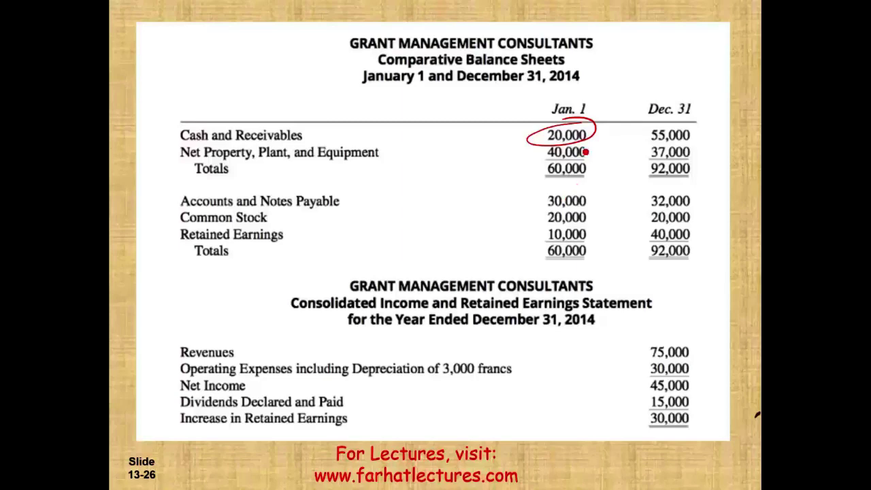
mouse_move(548, 144)
mouse_down()
mouse_move(510, 194)
mouse_move(538, 202)
mouse_up()
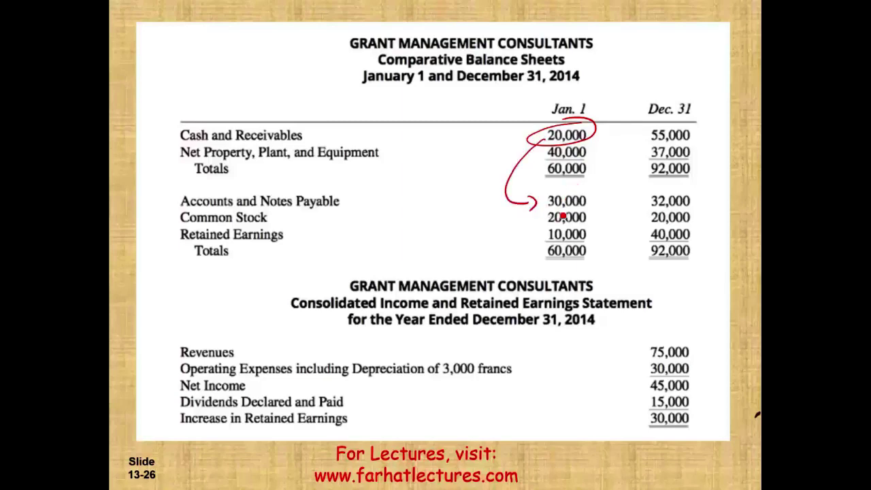
mouse_move(441, 181)
mouse_down()
mouse_move(420, 184)
mouse_move(455, 186)
mouse_up()
drag(471, 171, 478, 186)
drag(493, 169, 503, 164)
drag(515, 156, 512, 158)
Link the Dec. 31 cash and receivables to the payables with a red bracket and write an underlined 23,000 beside them
drag(651, 133, 637, 204)
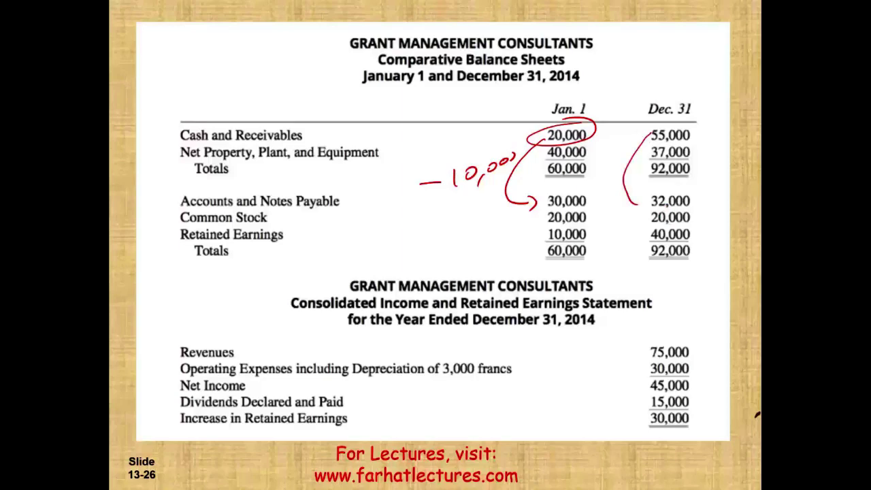
mouse_move(700, 151)
mouse_down()
mouse_move(722, 161)
mouse_move(751, 138)
mouse_up()
drag(708, 166, 749, 154)
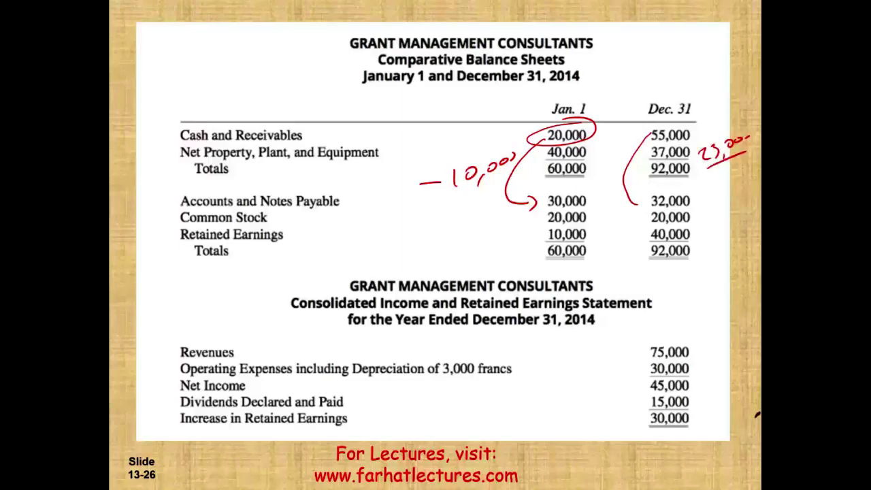
Switch back to the Excel workbook and check the opening and closing Swiss franc net monetary positions in B30 and B37
key(super)
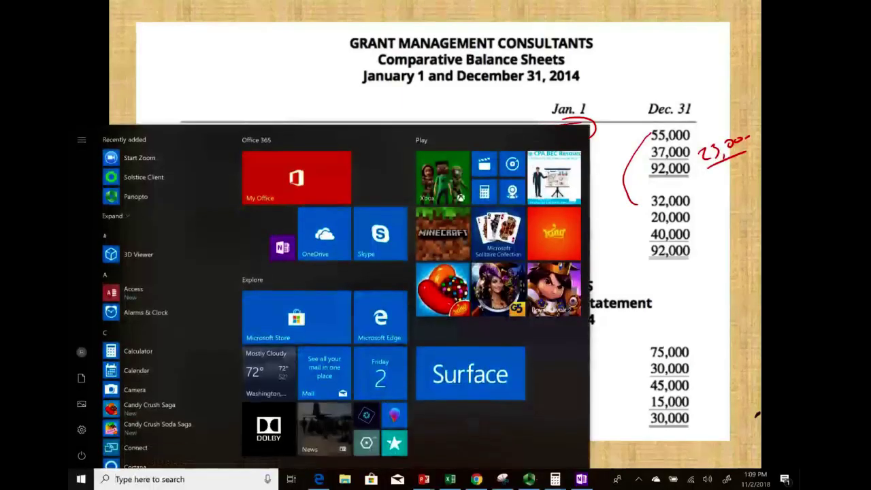
click(525, 476)
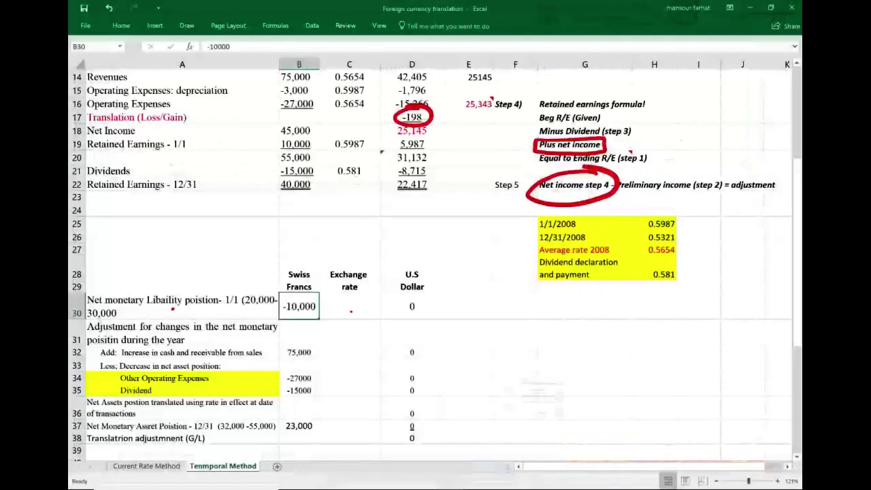
double_click(308, 307)
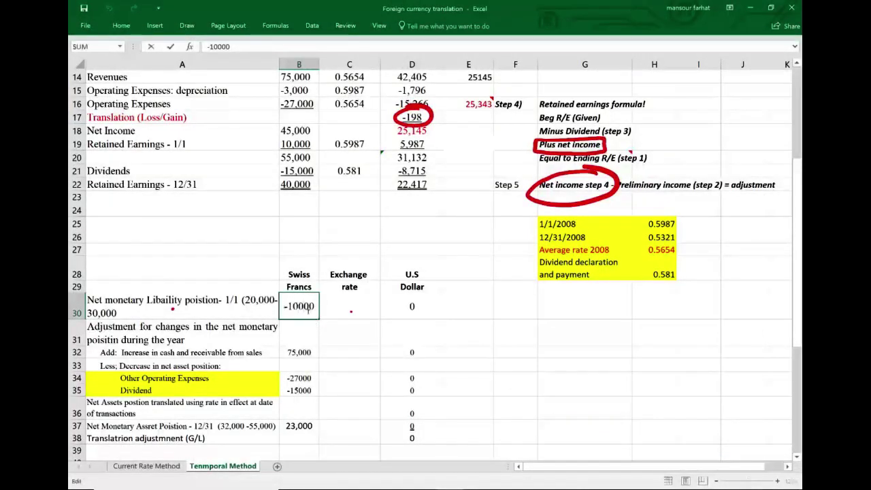
click(327, 344)
click(310, 315)
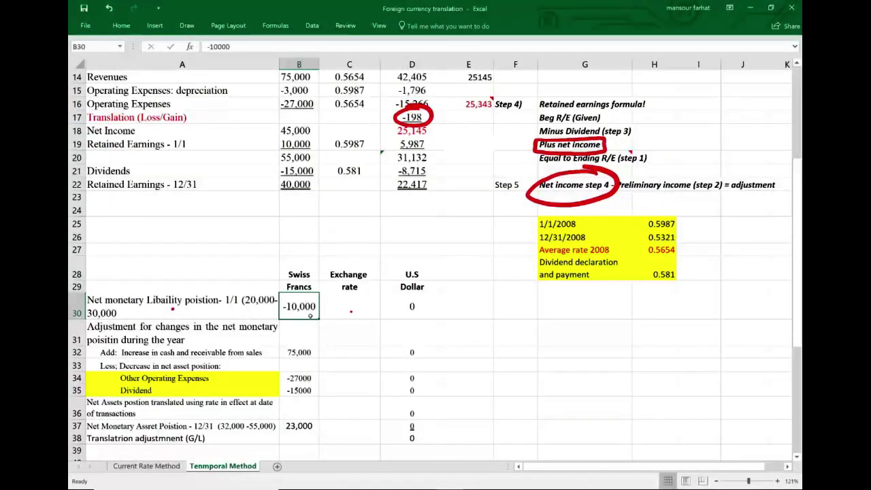
click(308, 432)
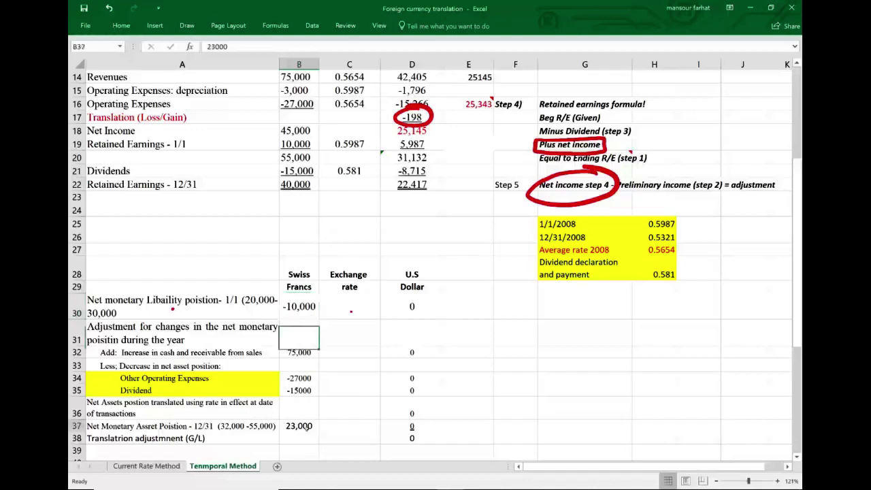
Rewrite the bracketed calculation in the A37 closing position label as 55,000 -32,000, rechecking the Dec. 31 figures on the PowerPoint slide midway
click(242, 426)
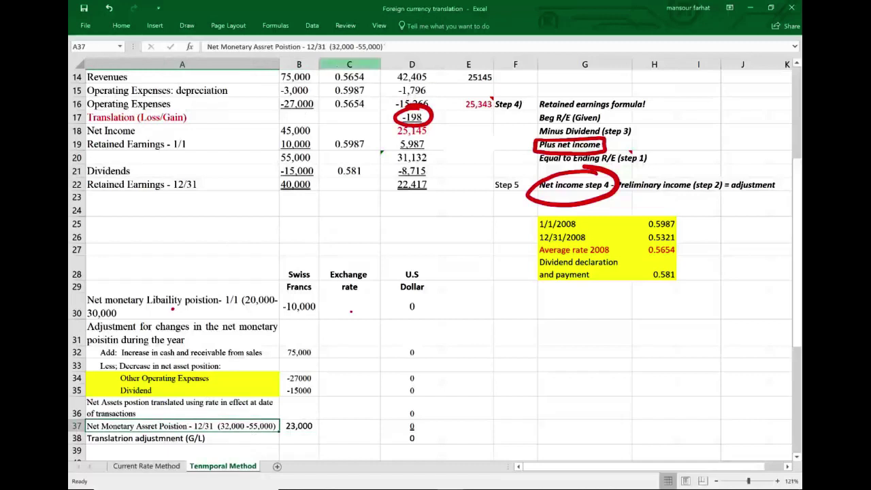
click(384, 46)
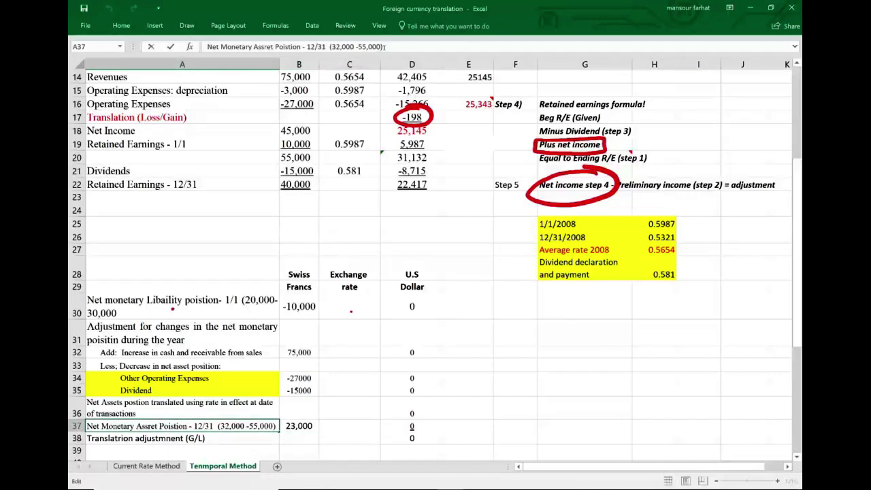
key(super)
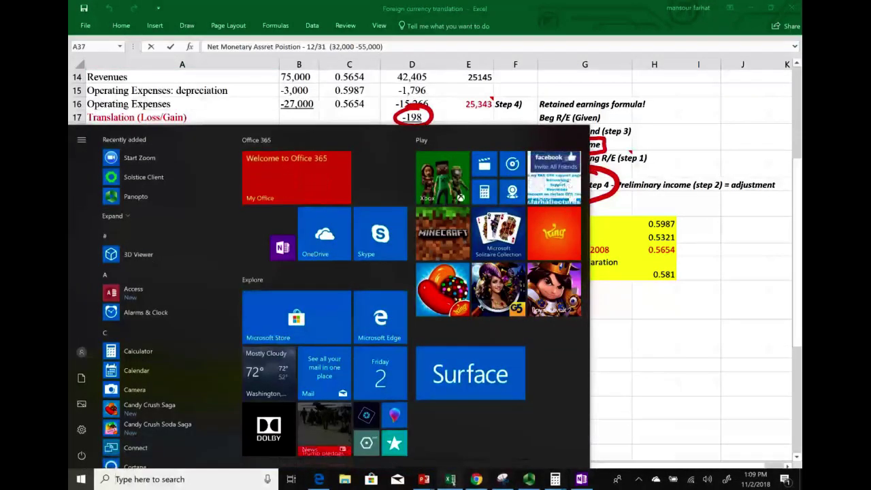
mouse_move(423, 479)
click(599, 425)
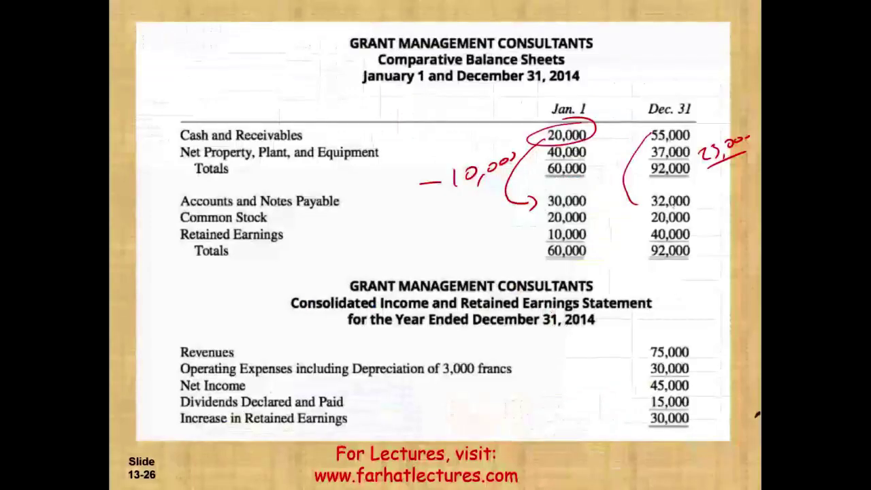
key(super)
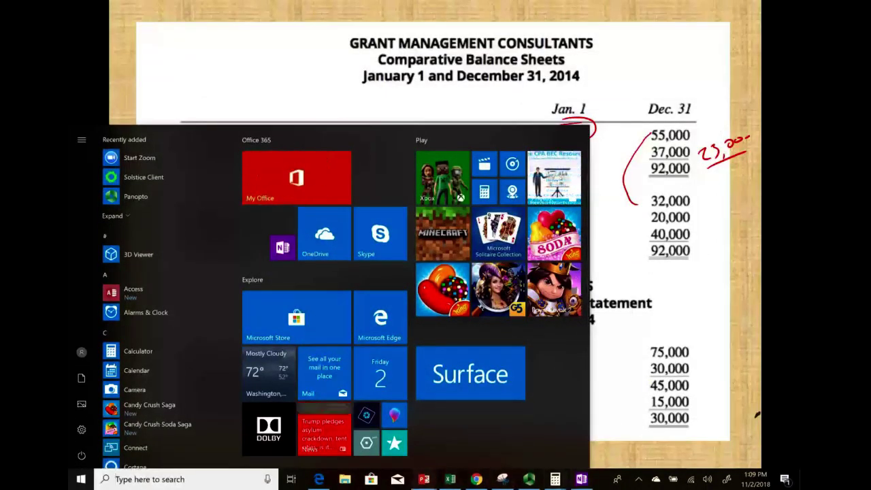
mouse_move(425, 480)
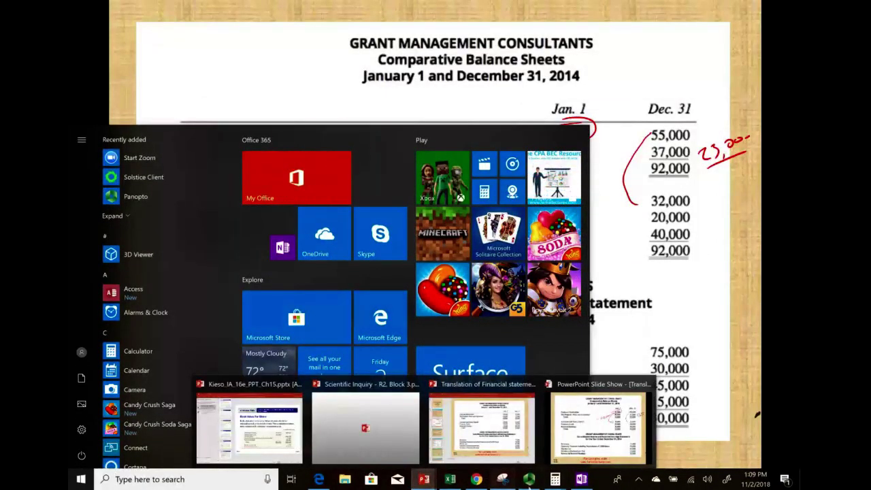
click(450, 479)
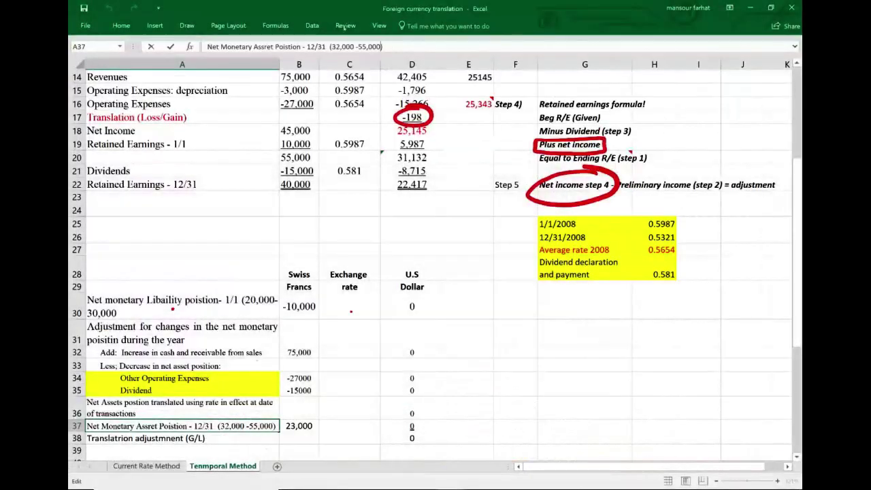
key(BackSpace)
key(BackSpace)
key(BackSpace)
key(BackSpace)
key(BackSpace)
key(BackSpace)
key(BackSpace)
key(BackSpace)
key(BackSpace)
key(BackSpace)
key(BackSpace)
key(BackSpace)
key(BackSpace)
key(BackSpace)
text(55,000 -32,000)
key(Return)
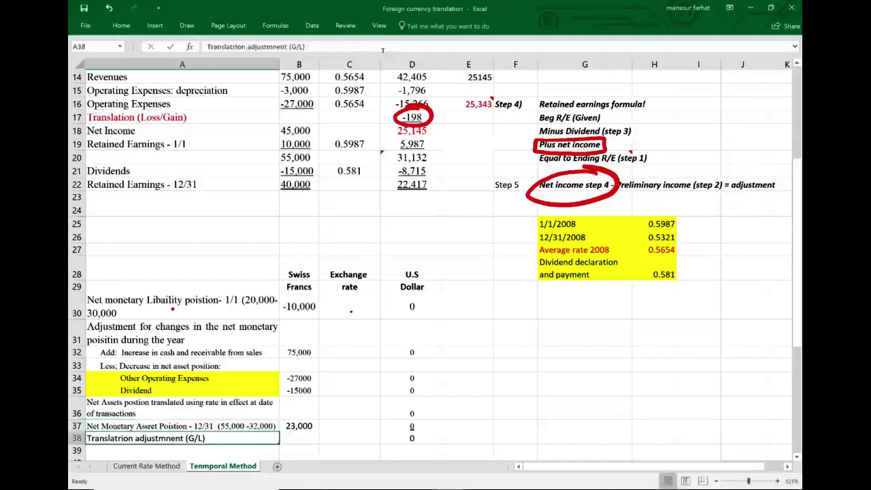
Set the exchange rate of the opening net monetary liability position in C30 to reference the 1/1/2008 rate, 0.5987
click(312, 424)
click(309, 304)
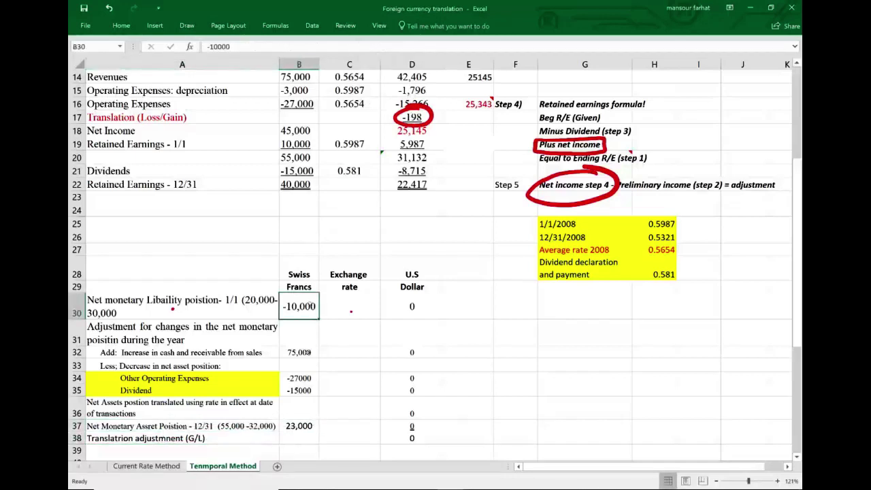
click(346, 312)
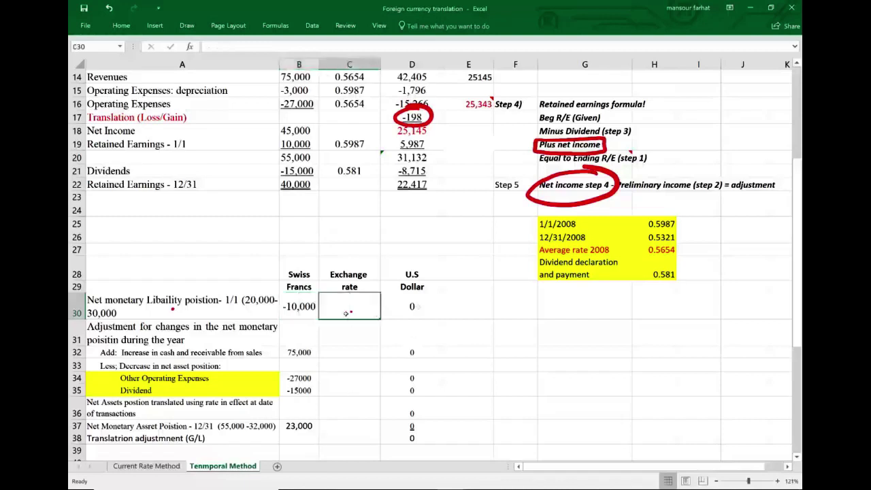
text(=)
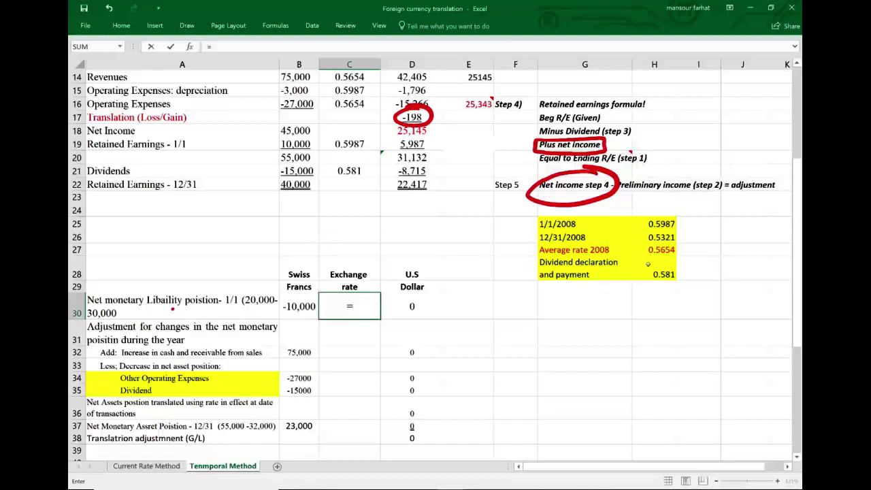
click(667, 224)
key(Return)
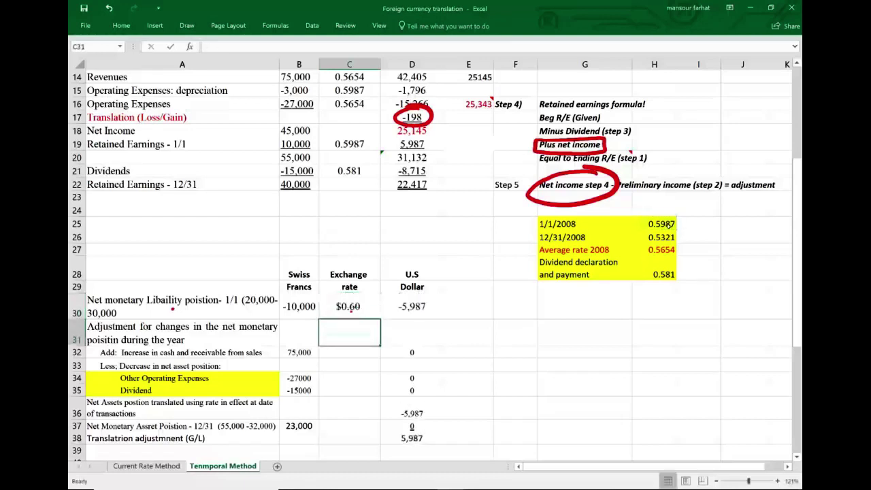
Set the exchange rate for the increase in cash and receivables from sales in C32 to reference the 2008 average rate, 0.5654
key(Down)
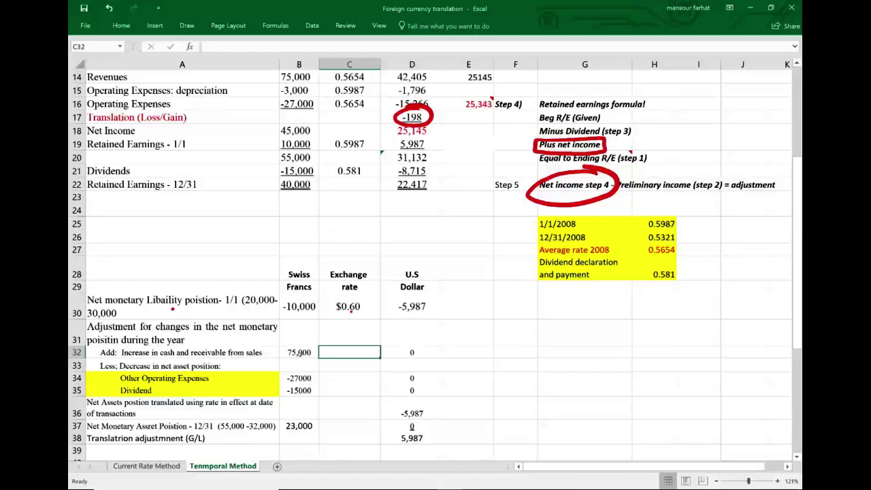
text(=)
click(299, 352)
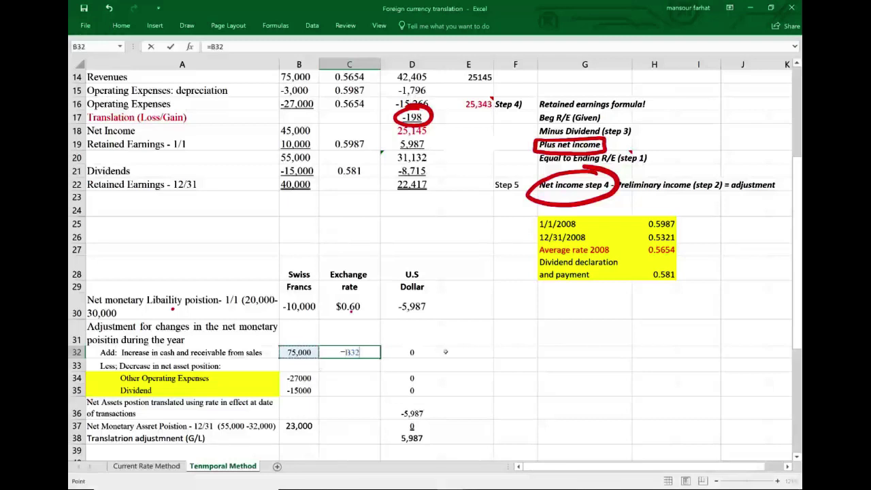
click(662, 250)
key(Return)
key(Return)
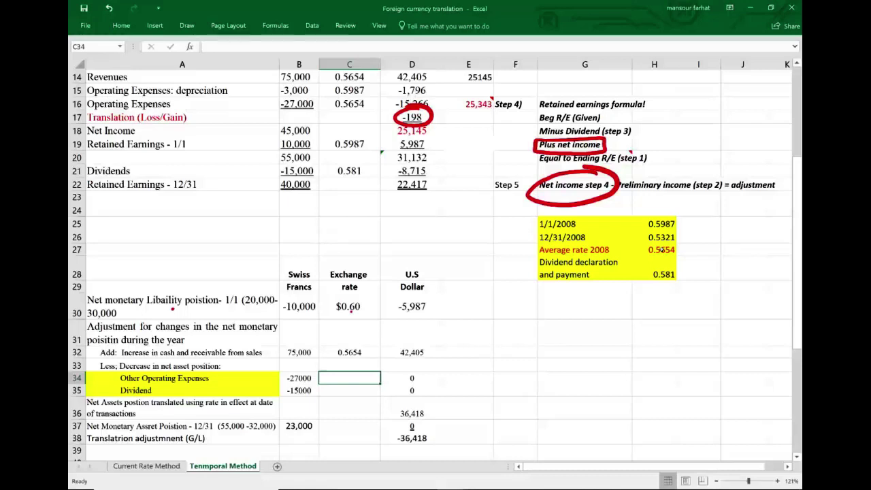
text(=)
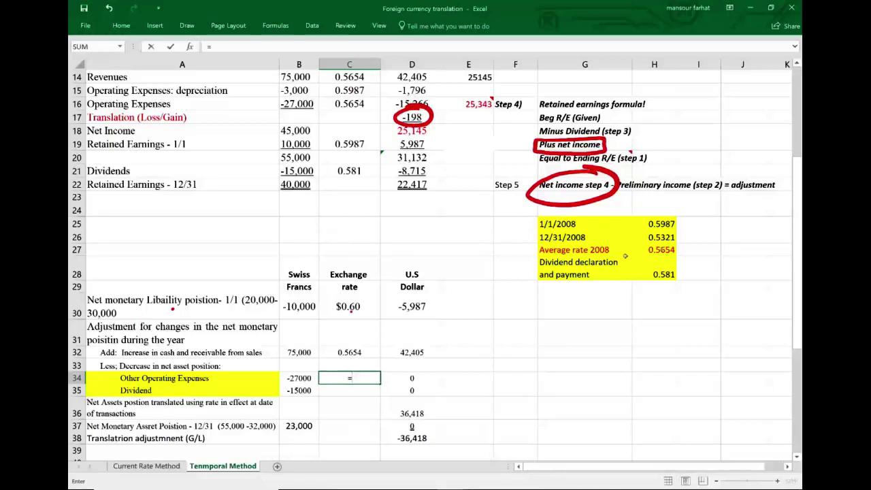
click(298, 377)
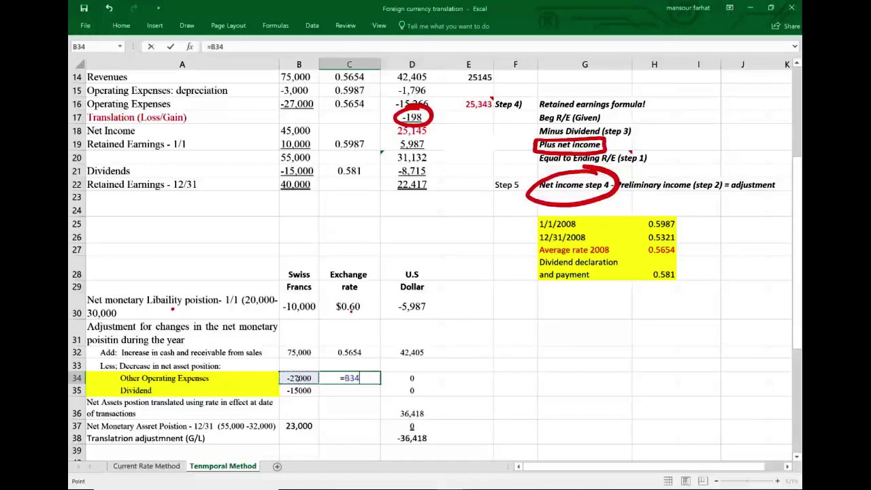
key(BackSpace)
key(BackSpace)
key(BackSpace)
key(BackSpace)
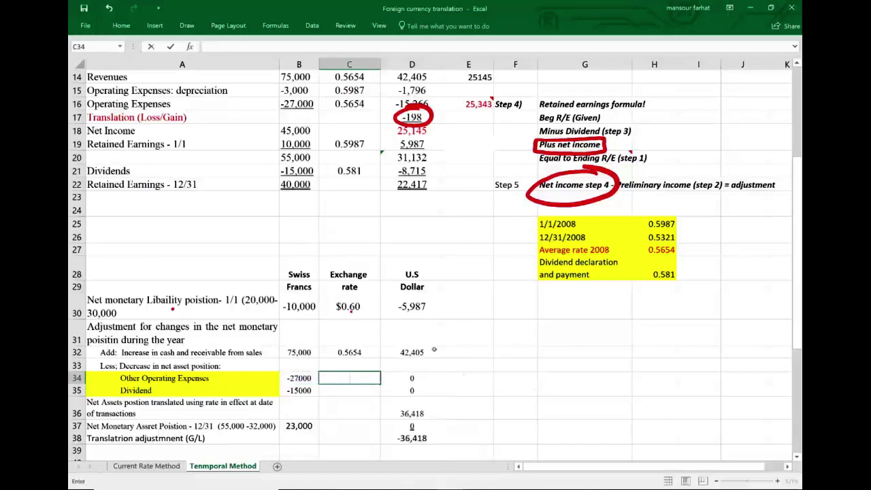
Set the Other Operating Expenses exchange rate in C34 with an absolute reference to the 2008 average rate, 0.5654
text(=)
click(650, 251)
key(F4)
key(Return)
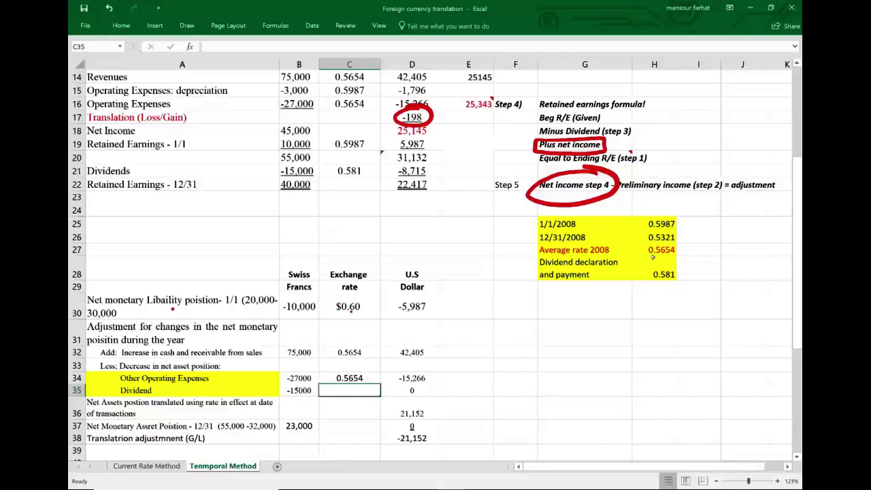
Set the Dividend exchange rate in C35 to reference the dividend declaration and payment rate, 0.581
text(=)
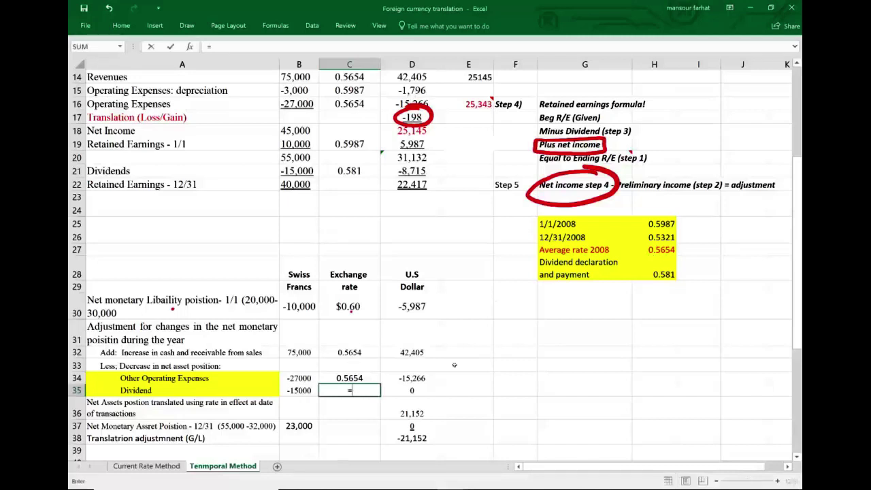
click(668, 277)
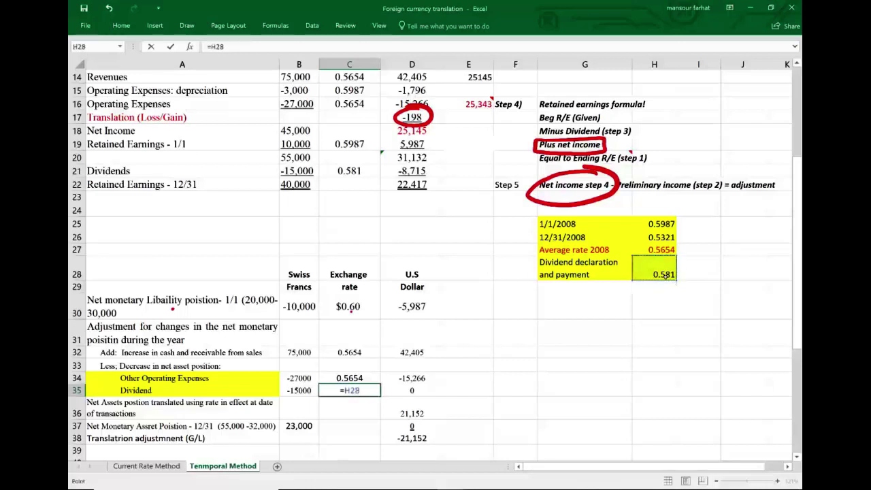
key(Return)
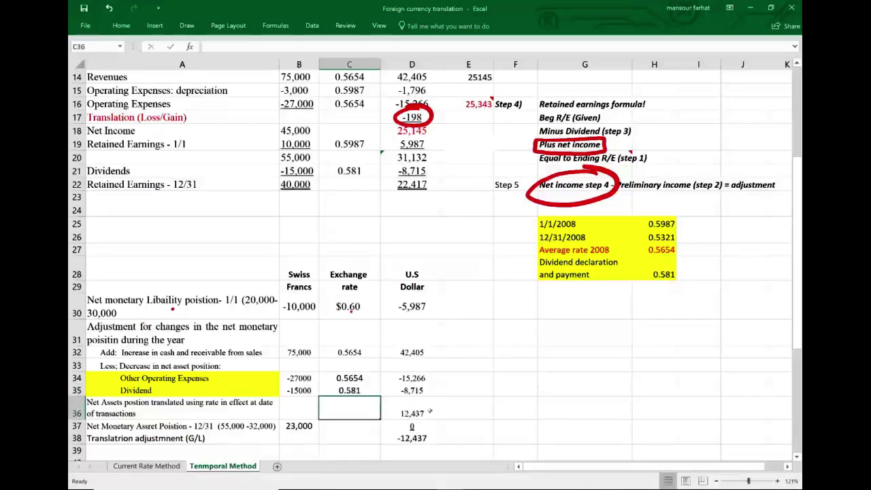
Color the A36 label for the net asset position translated at transaction-date rates red
click(149, 402)
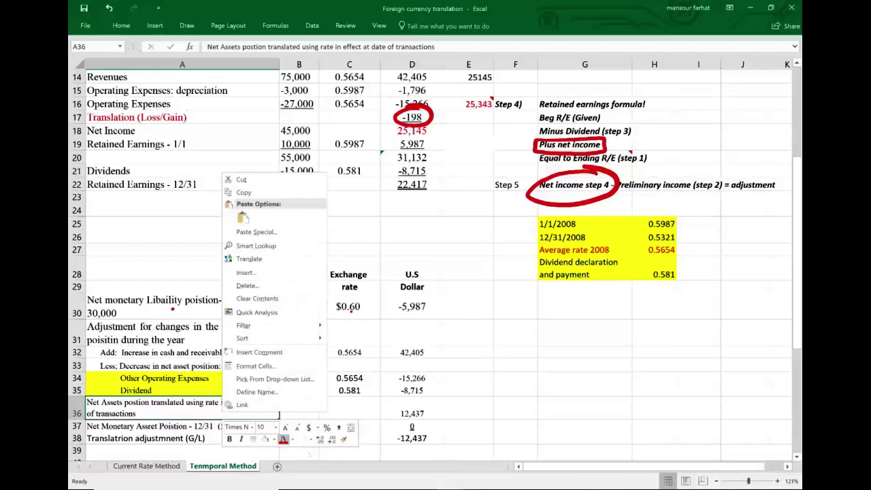
key(Escape)
scroll(284, 440, down, 1)
scroll(284, 440, up, 2)
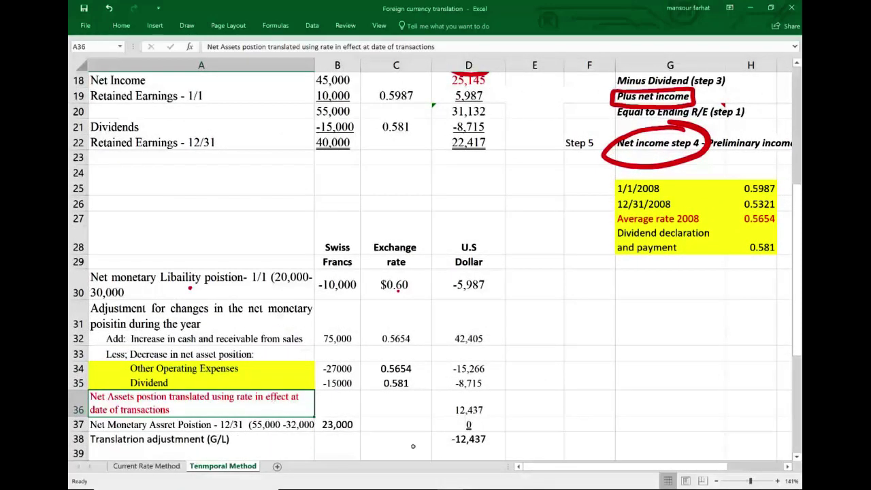
Check the D36 formula, and set the closing net monetary position's exchange rate in C37 to reference the 12/31/2008 rate, 0.5321
click(481, 405)
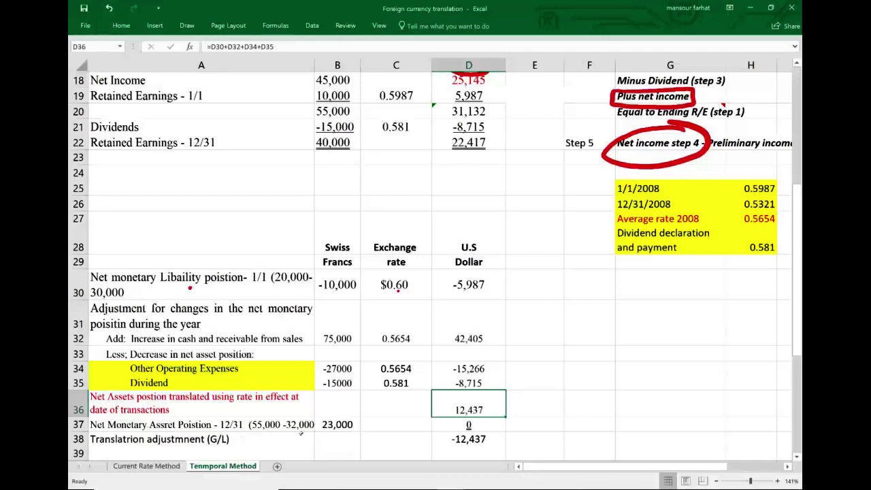
click(351, 425)
click(410, 426)
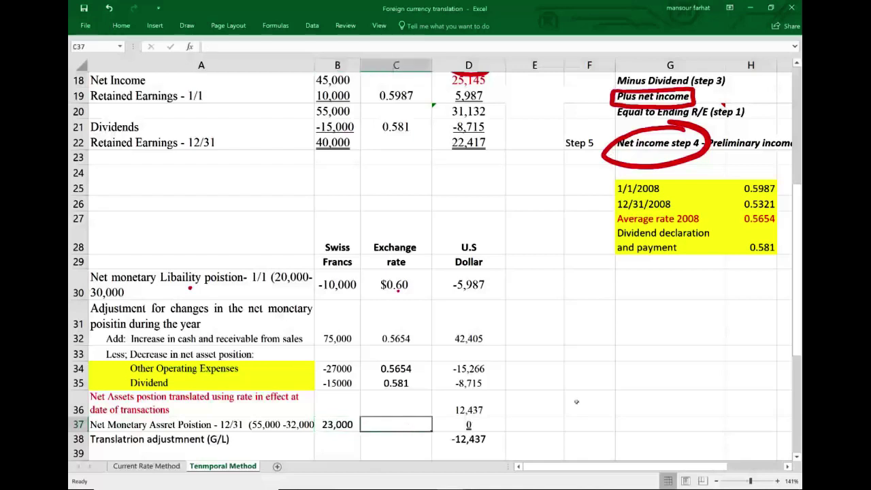
text(=)
click(763, 204)
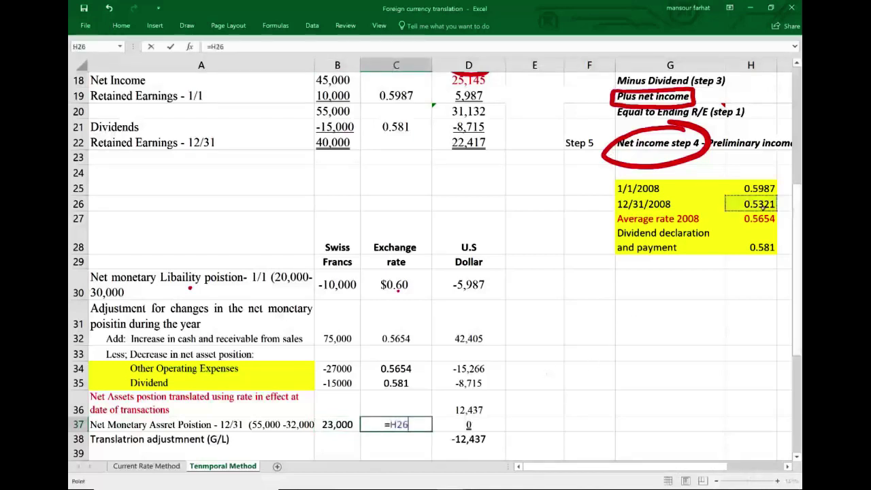
key(Return)
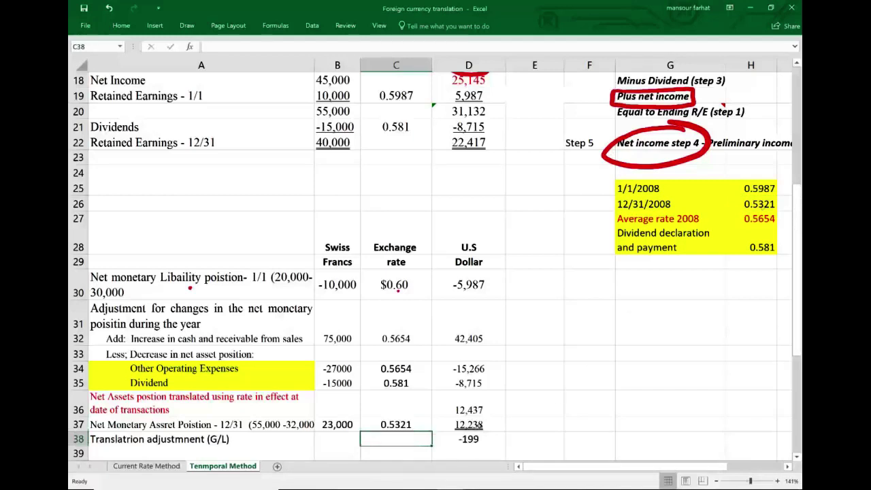
Check the closing position amounts in D37 and B37, and correct the misspelled word in the A37 label to "Asset"
click(490, 428)
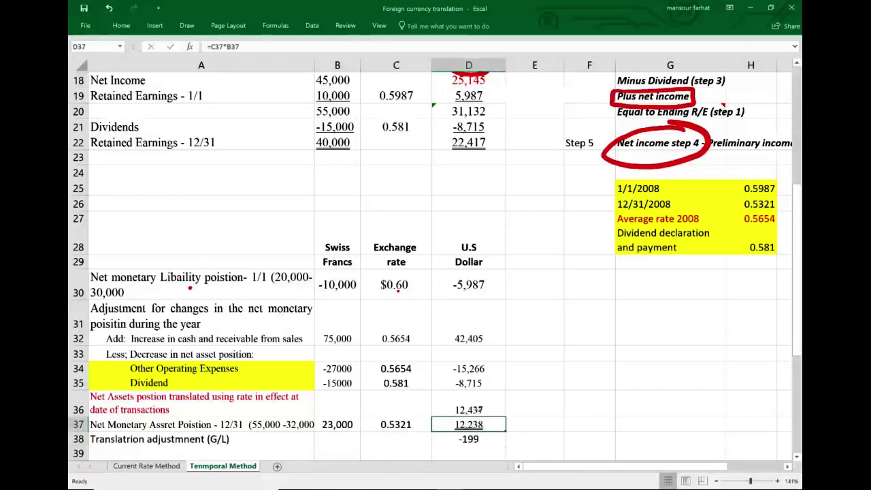
click(345, 424)
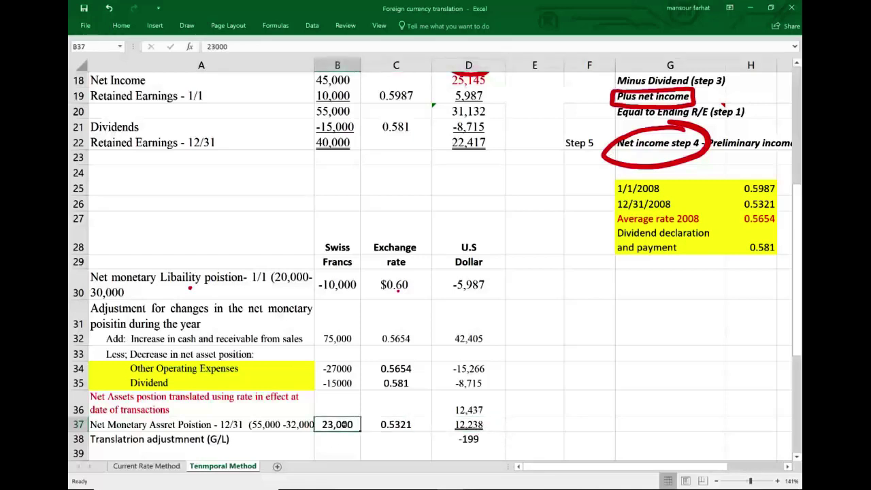
click(117, 426)
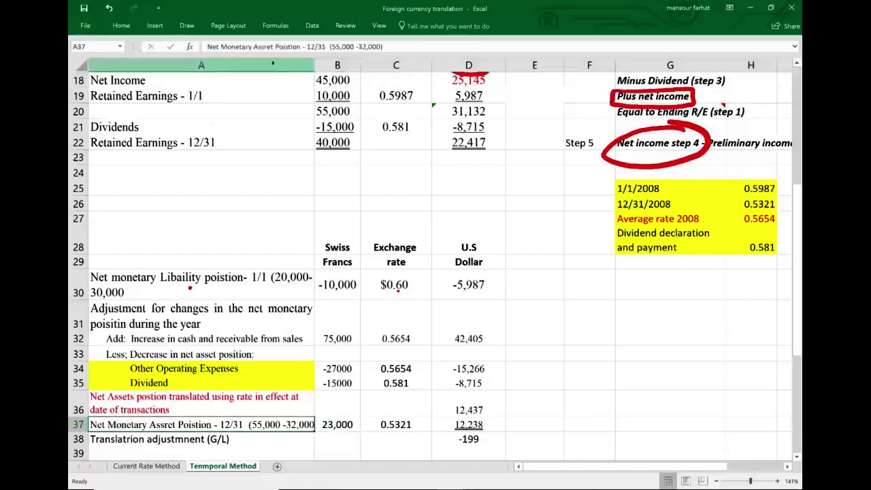
key(F2)
key(BackSpace)
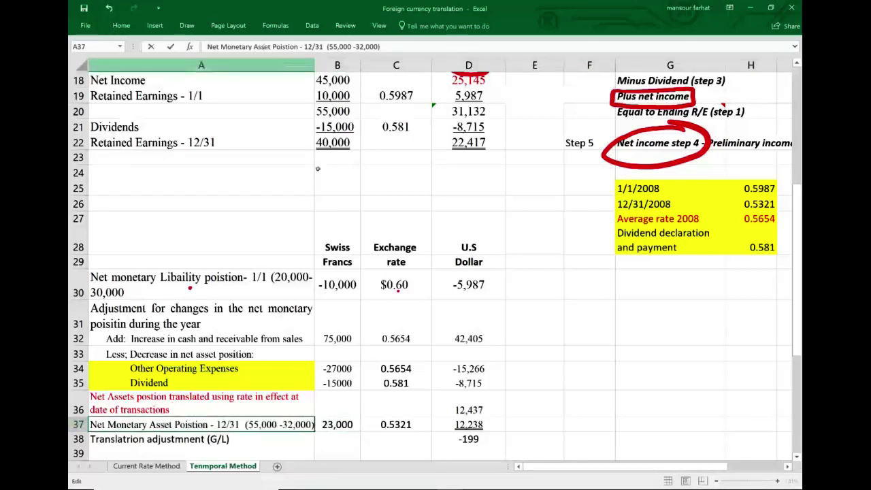
click(377, 416)
Review the formulas for the closing position, the translated net asset position and the translation adjustment in D36 through D38
click(483, 424)
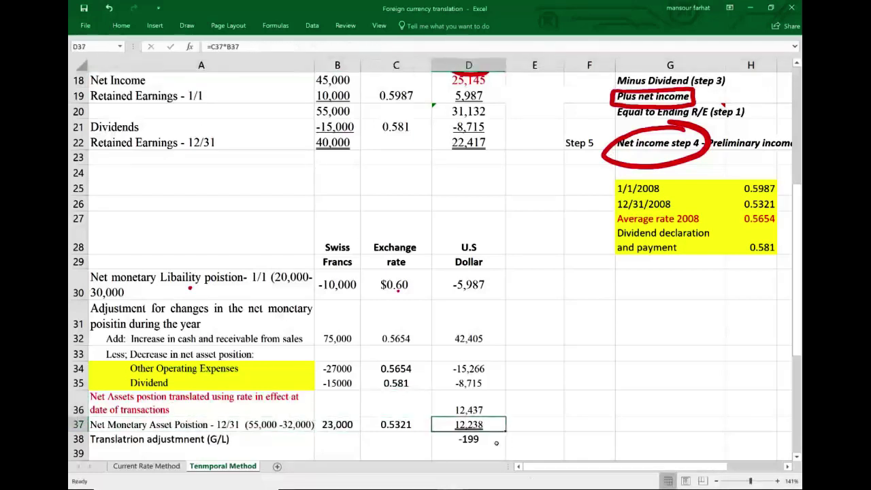
click(481, 409)
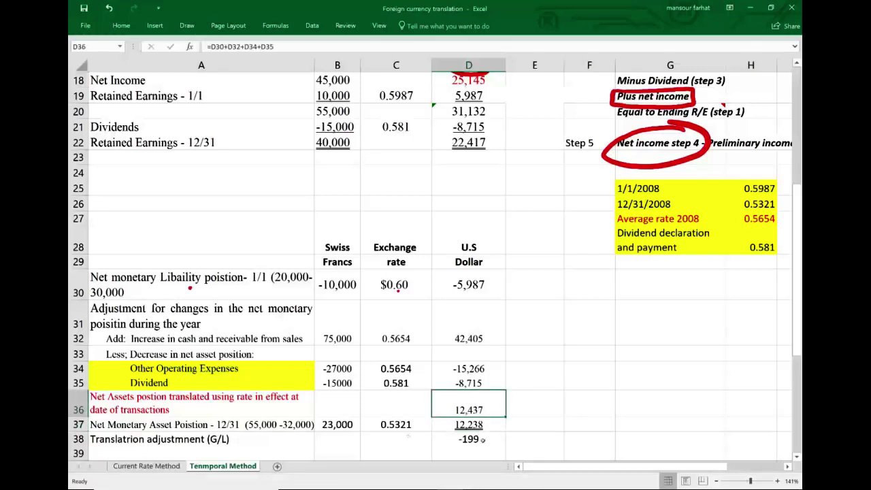
click(482, 441)
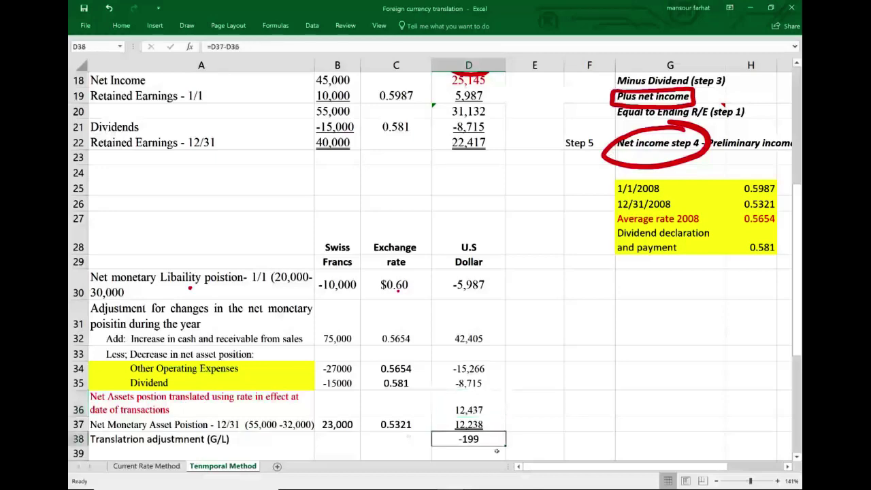
scroll(496, 450, down, 3)
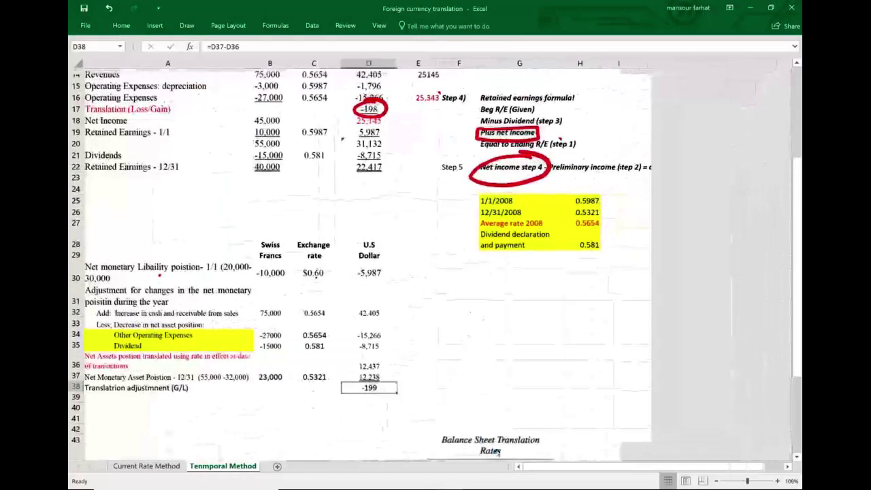
Draw a red ink arrow pointing up at the D38 translation adjustment and a curved arrow toward it from the circled D17 loss
click(379, 26)
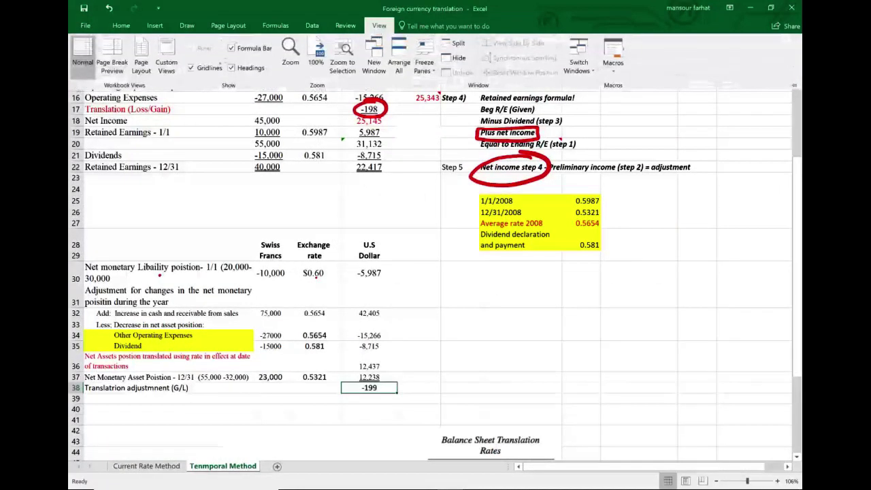
click(154, 25)
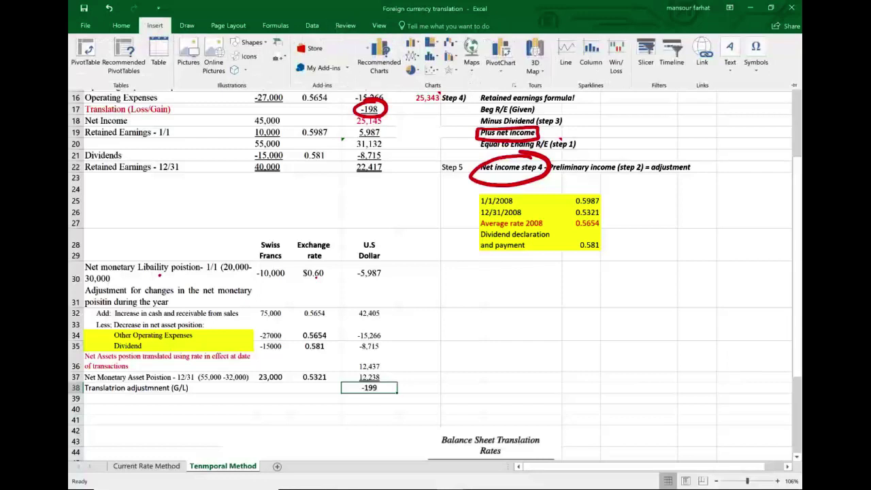
key(Escape)
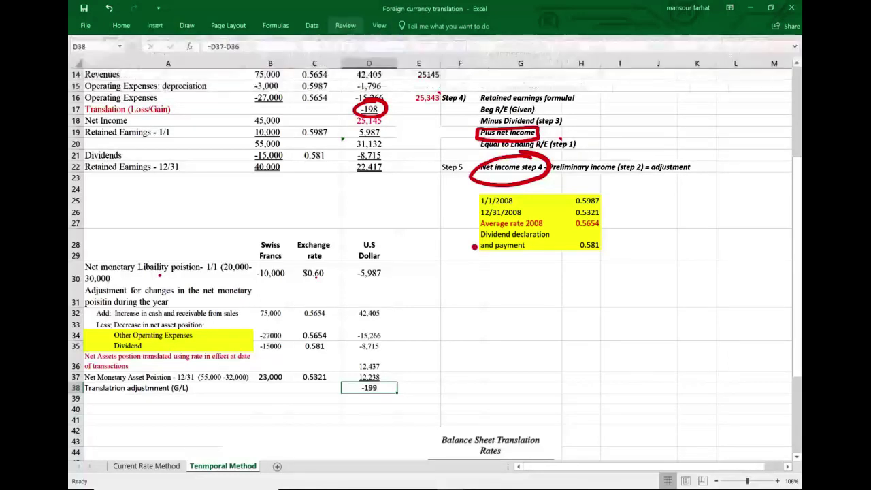
drag(354, 430, 367, 402)
mouse_move(381, 109)
mouse_down()
mouse_move(425, 248)
mouse_move(388, 370)
mouse_move(396, 377)
mouse_up()
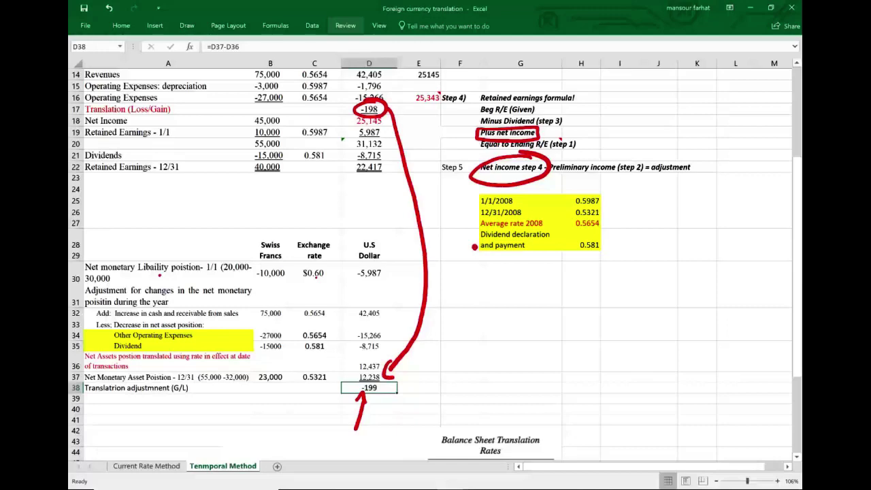
Draw red arrows toward the Current Rate Method and Temporal Method columns of the Balance Sheet Translation Rates table, glancing at the Current Rate Method sheet in between
scroll(430, 264, down, 4)
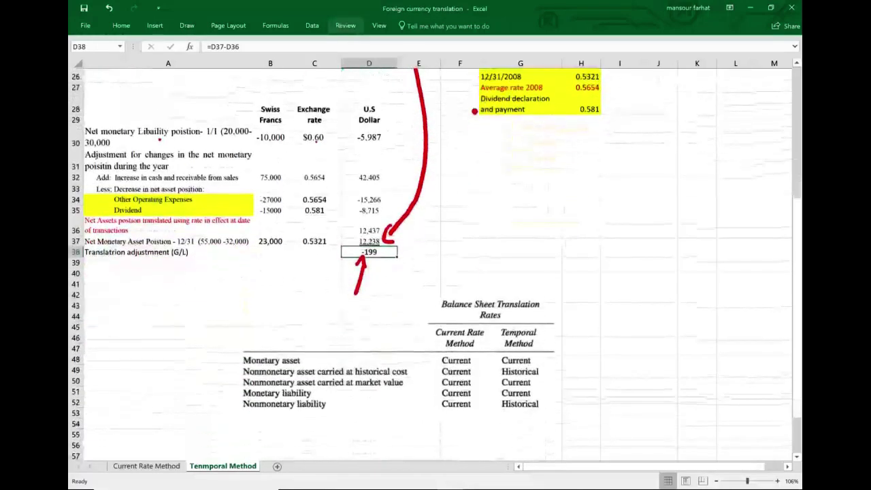
scroll(430, 264, down, 1)
ctrl+scroll(430, 263, up, 2)
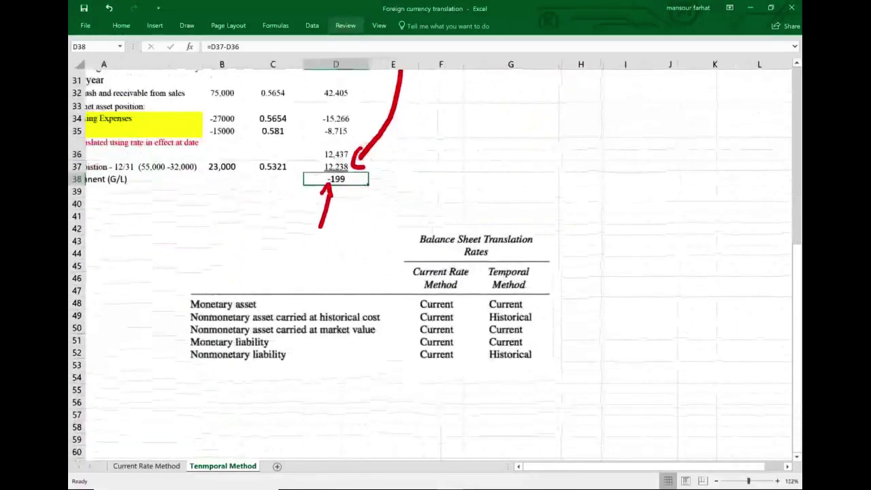
ctrl+scroll(430, 264, down, 1)
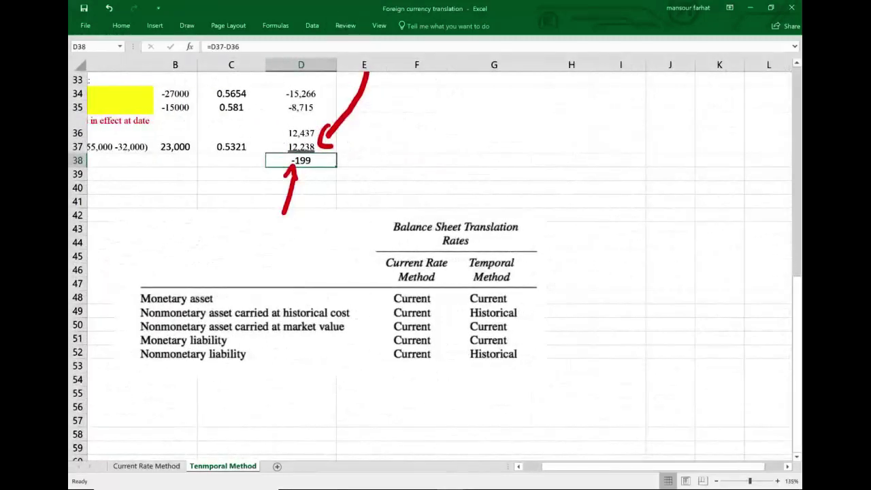
scroll(439, 255, right, 3)
drag(307, 210, 326, 235)
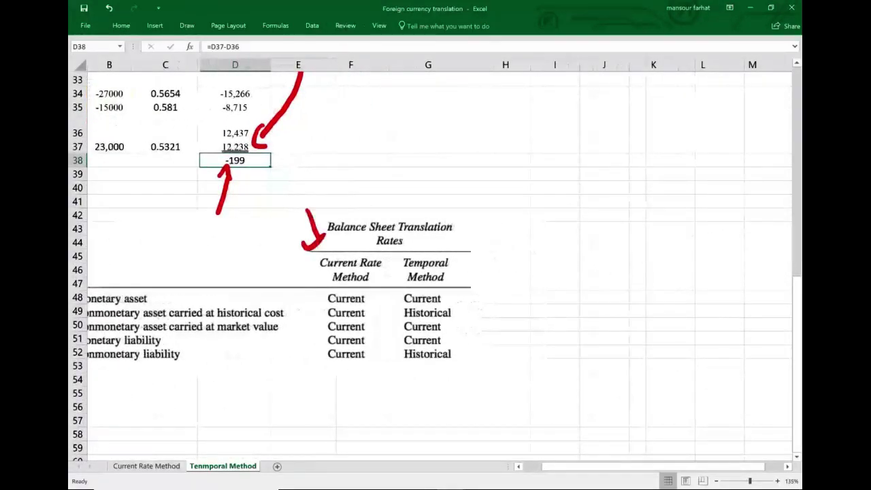
click(146, 466)
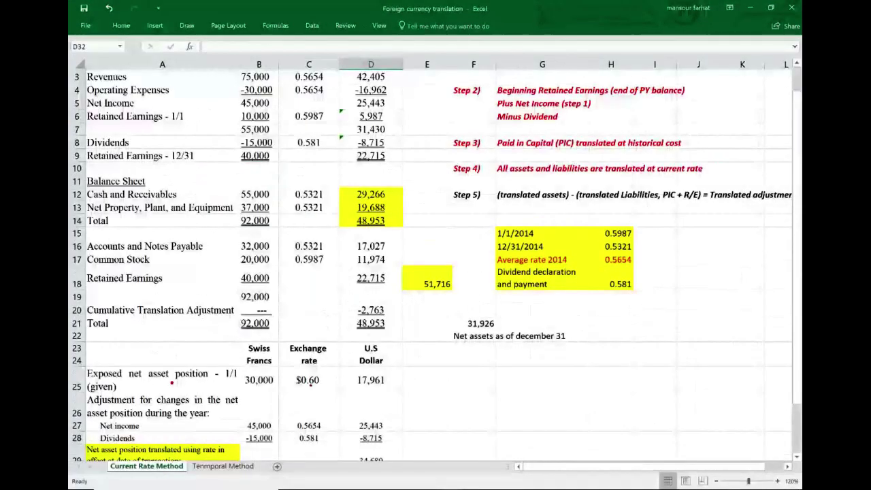
click(222, 466)
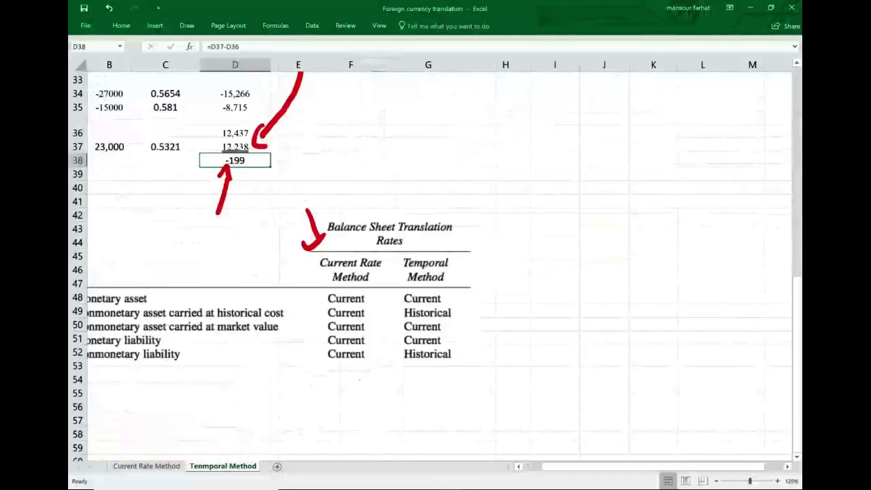
drag(498, 204, 490, 233)
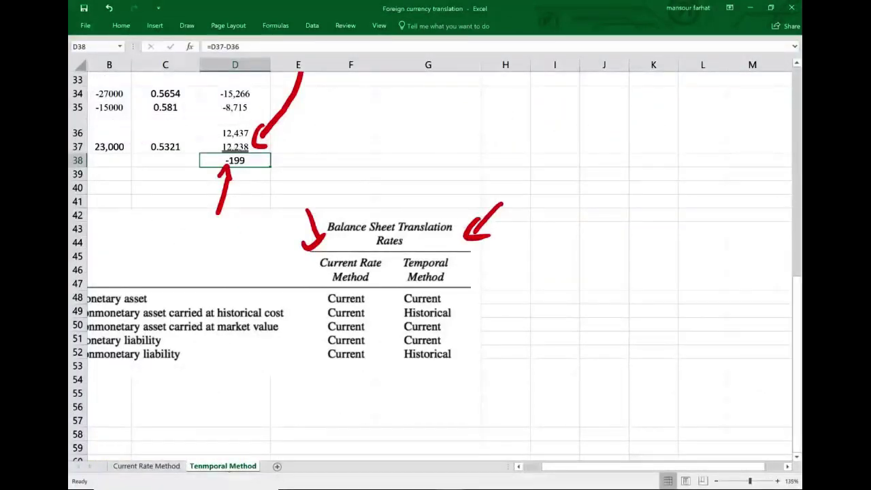
Draw red arrows pointing at the table's rows for nonmonetary assets carried at historical cost and nonmonetary liabilities
scroll(436, 259, left, 3)
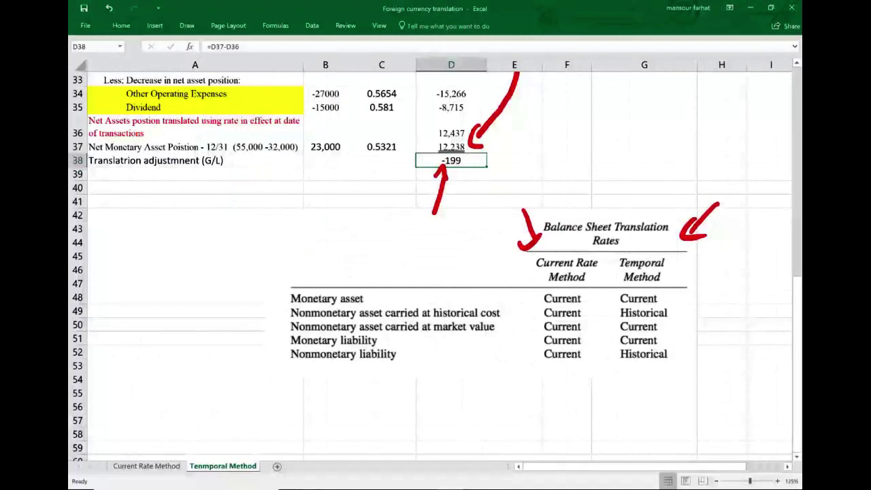
mouse_move(238, 317)
mouse_down()
mouse_move(281, 316)
mouse_move(272, 320)
mouse_up()
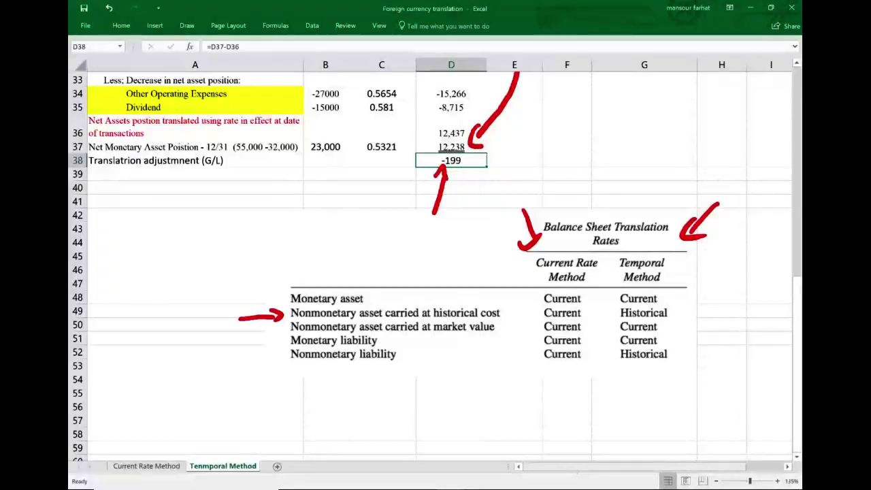
mouse_move(250, 358)
mouse_down()
mouse_move(281, 356)
mouse_move(273, 365)
mouse_up()
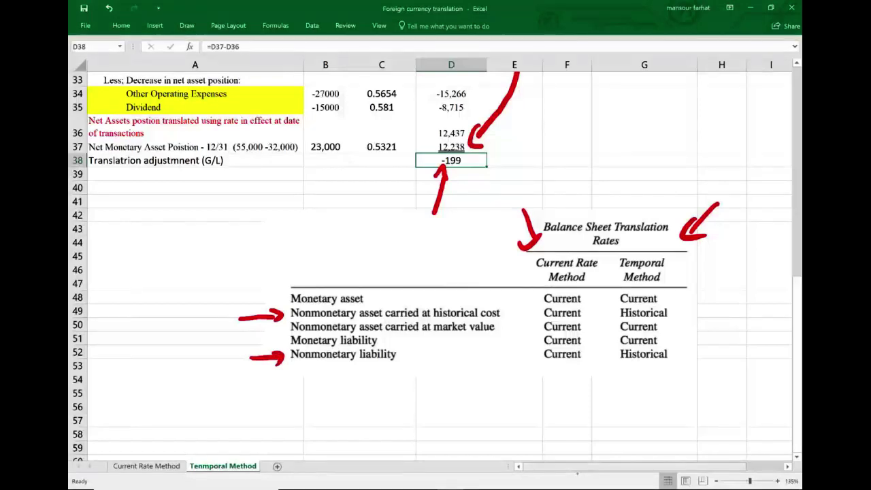
Outline the Current Rate Method column's entries with a red box and mark both Historical entries under Temporal Method with arrows
mouse_move(531, 287)
mouse_down()
mouse_move(594, 367)
mouse_move(570, 286)
mouse_move(528, 290)
mouse_up()
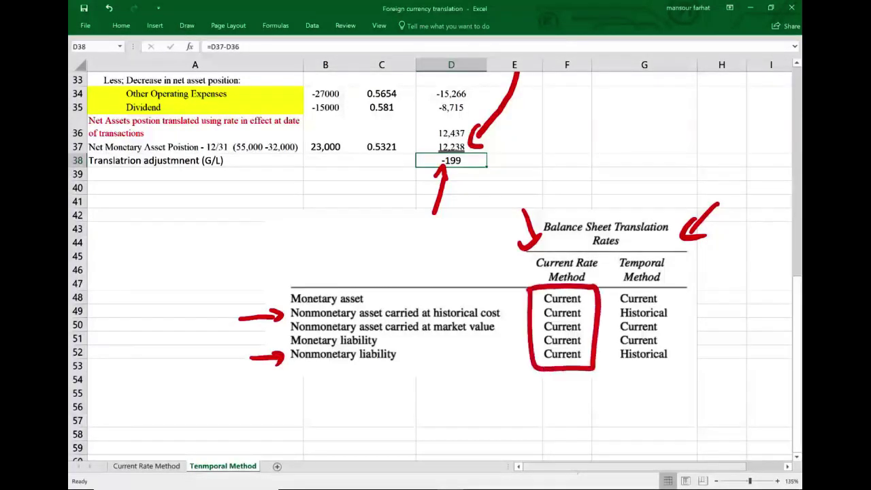
drag(696, 310, 683, 317)
drag(691, 351, 678, 359)
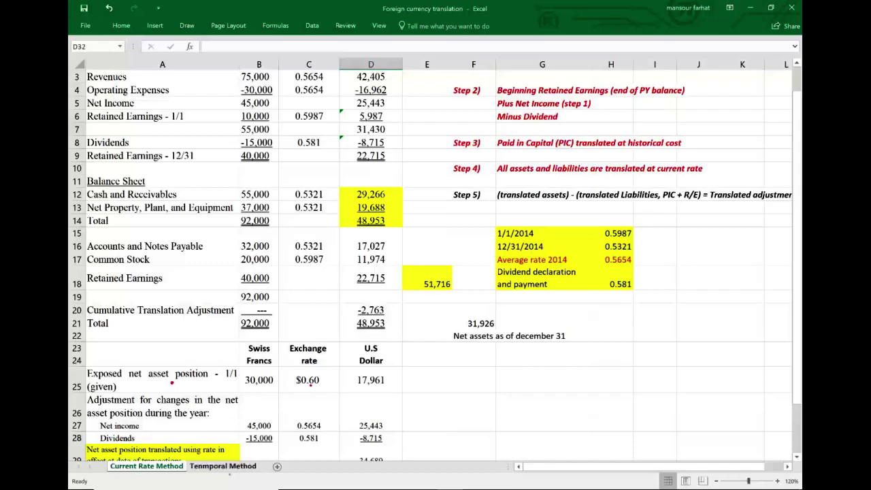
click(226, 468)
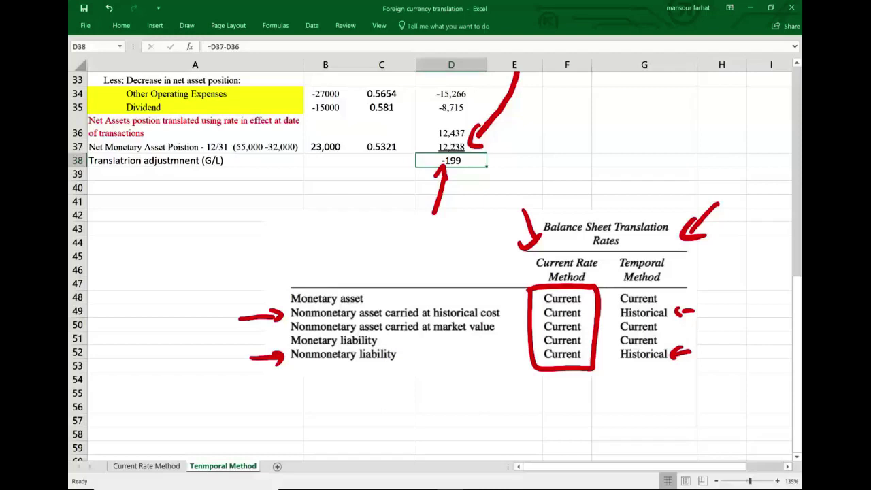
key(super)
mouse_move(423, 479)
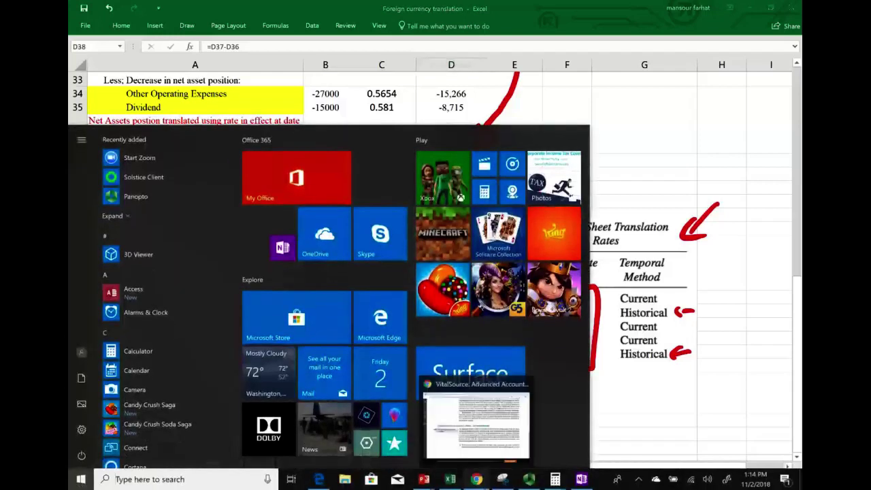
click(597, 425)
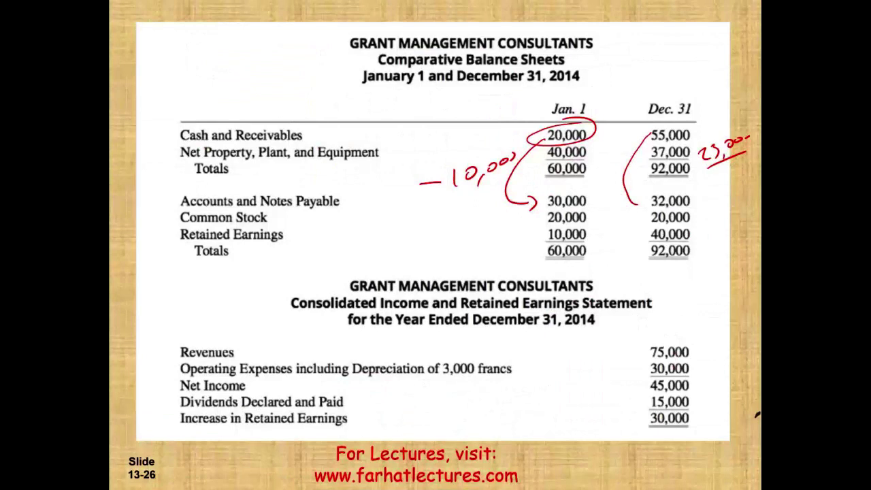
mouse_move(576, 382)
mouse_down()
mouse_move(535, 449)
mouse_move(559, 446)
mouse_up()
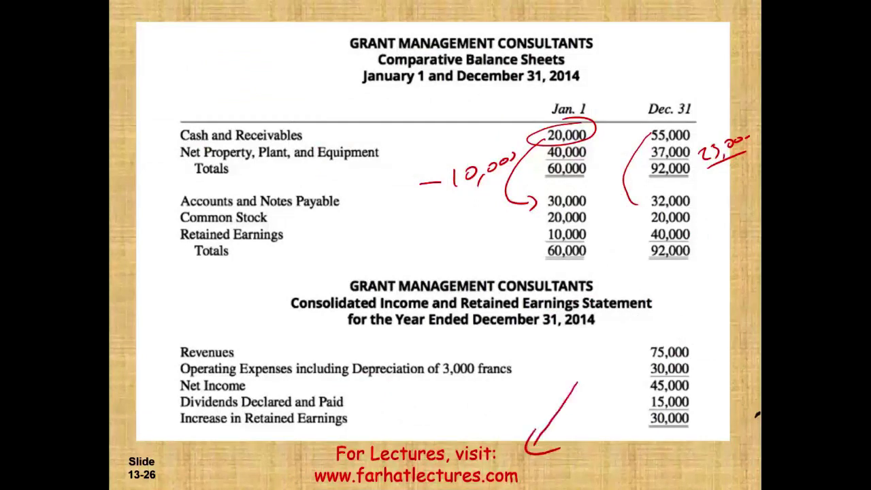